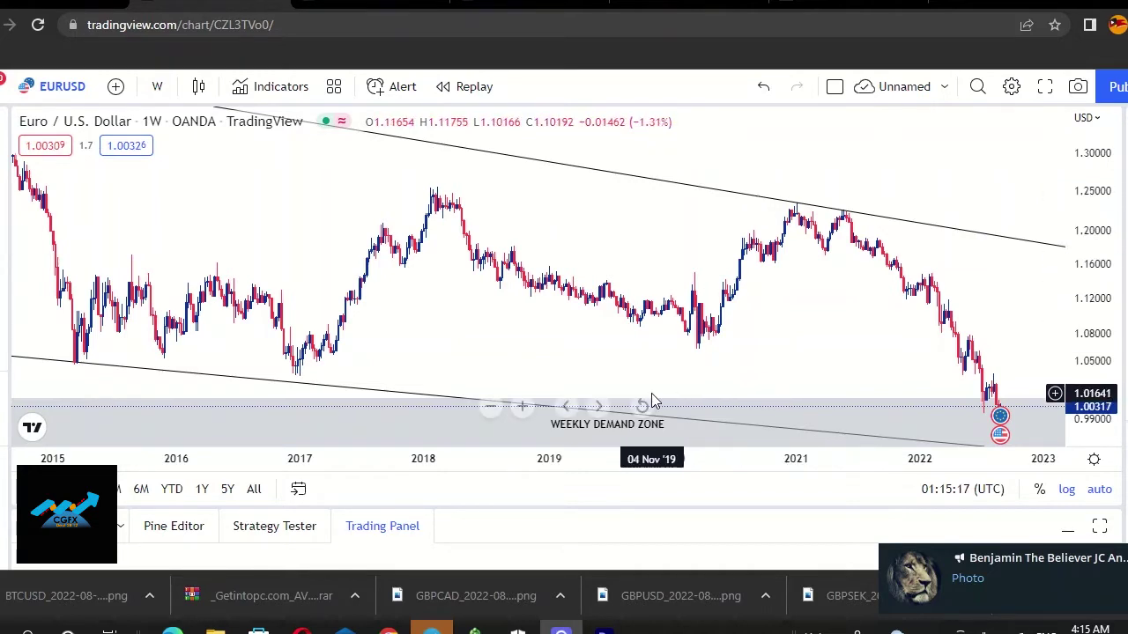
- Delete the existing upper and lower trend lines from the weekly EURUSD chart
left_click_drag(643, 325, 464, 292)
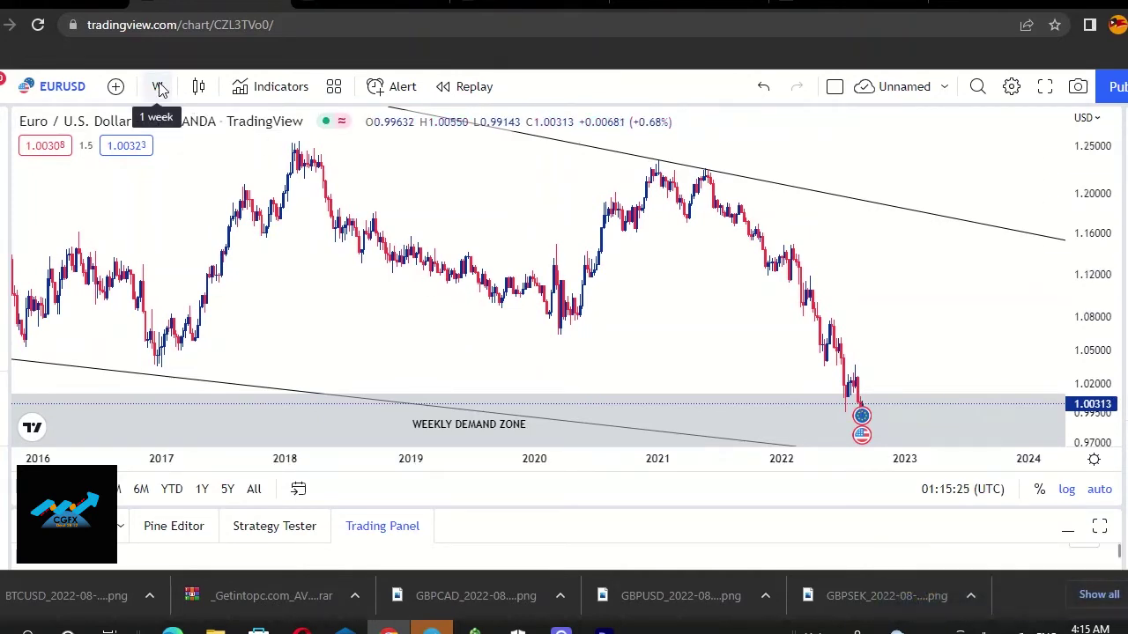
scroll(943, 378, "down", 5)
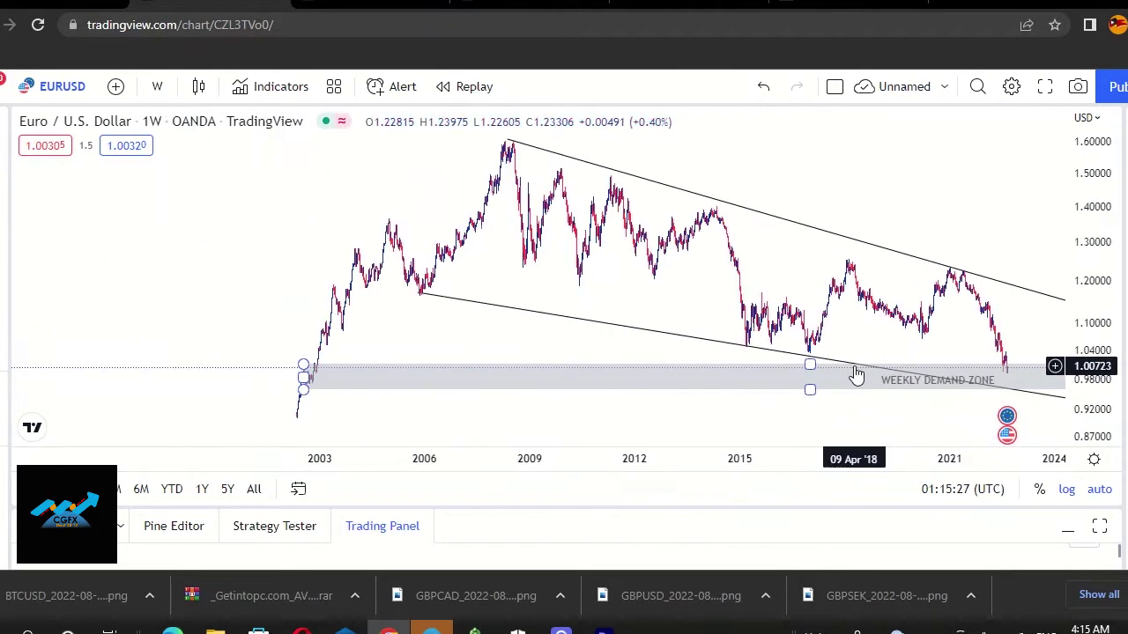
left_click_drag(934, 226, 737, 196)
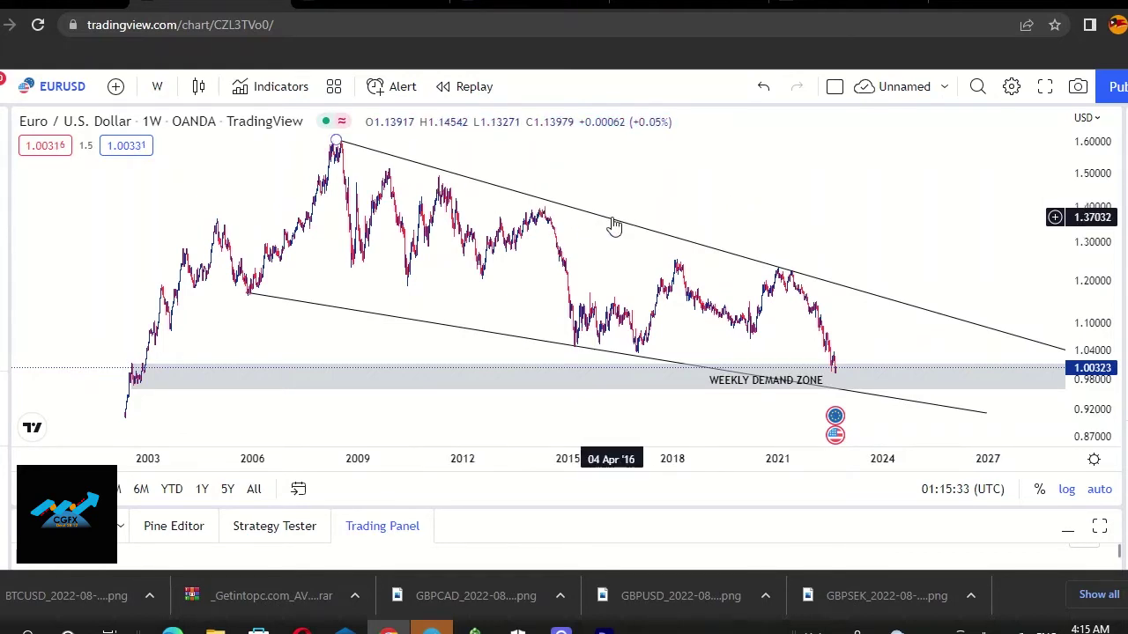
left_click(680, 247)
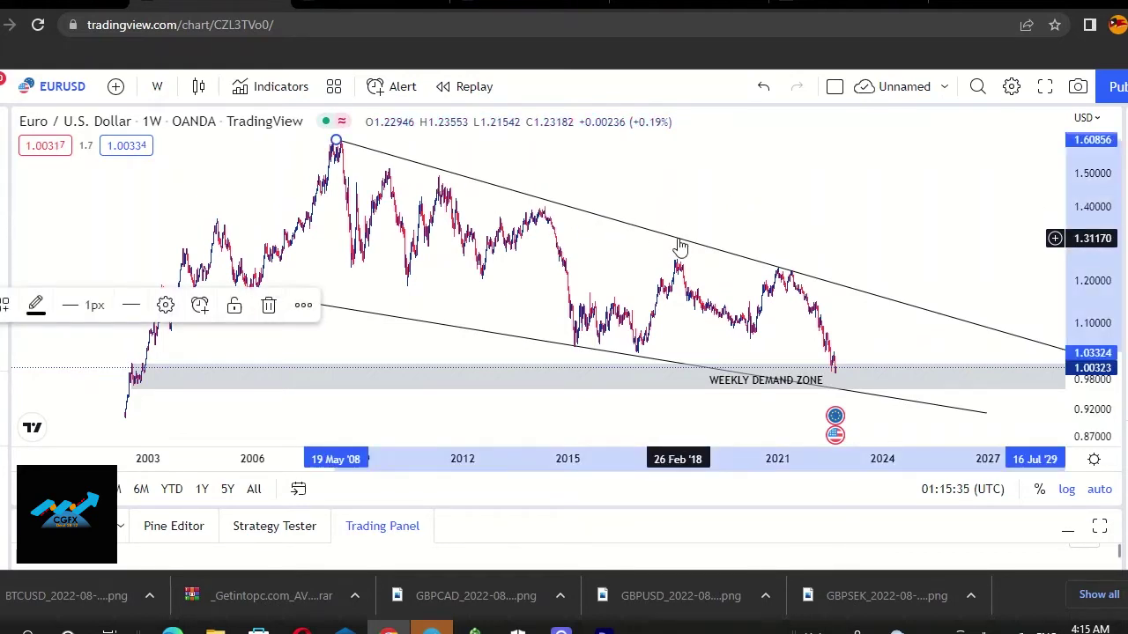
key("Delete")
left_click(517, 344)
key("Delete")
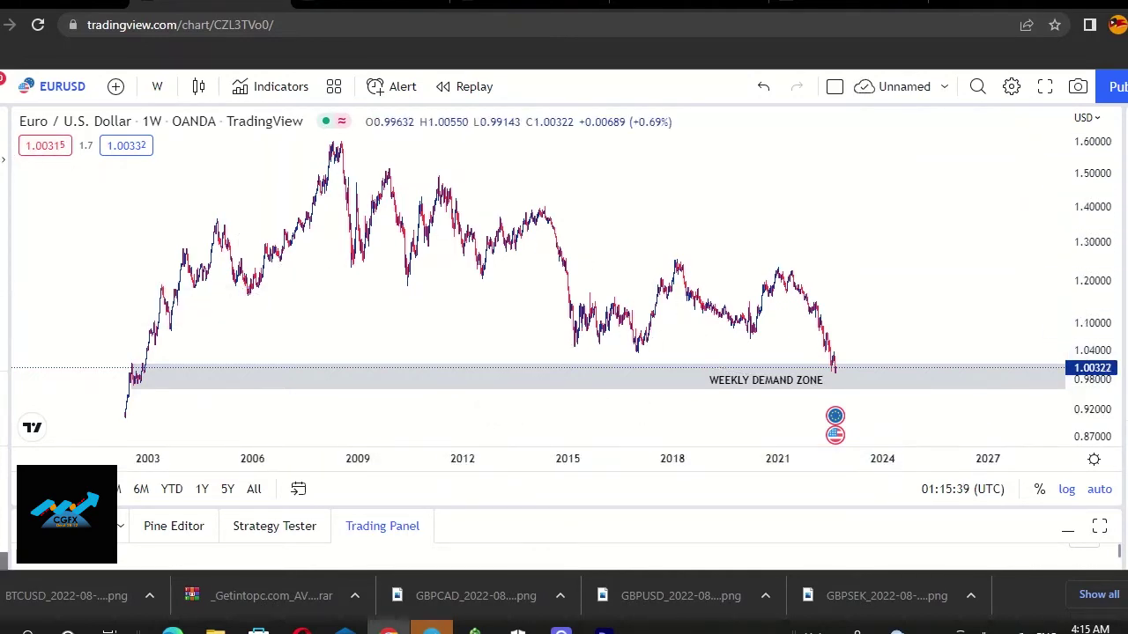
- Draw a descending trend line from the July 2008 high to about August 2024, and another beneath the lows from about October 2008
left_click(340, 143)
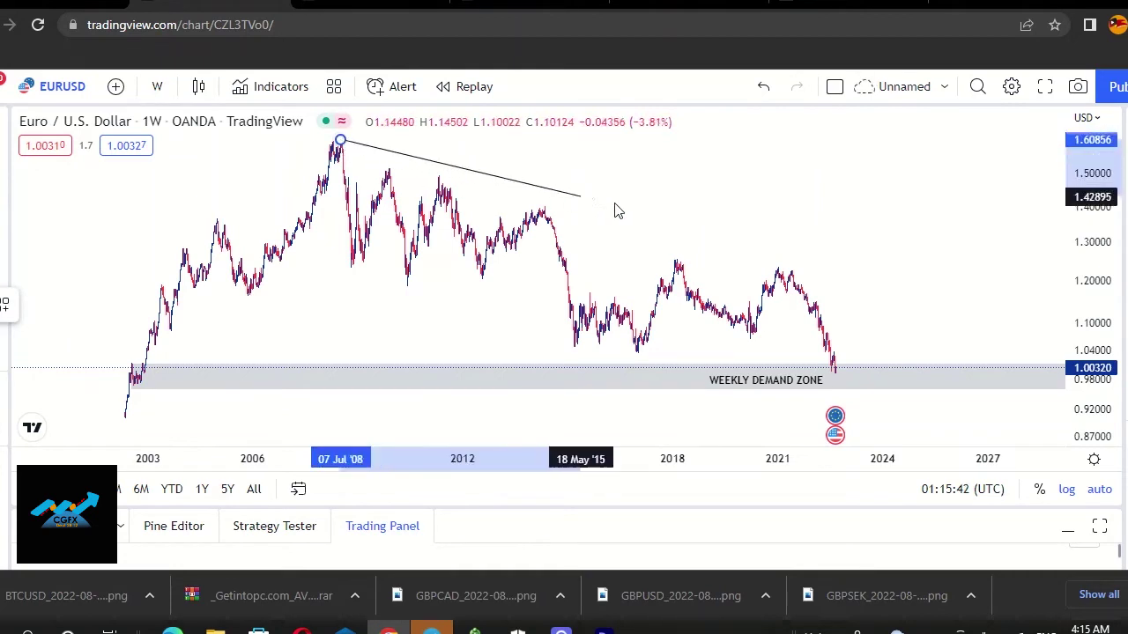
left_click(904, 304)
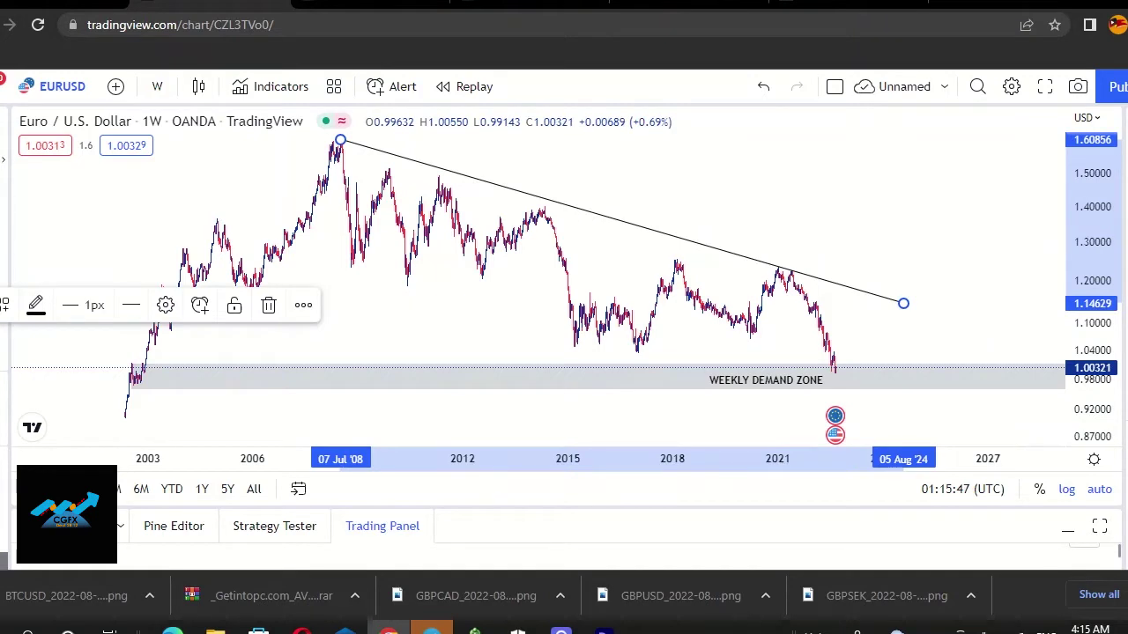
left_click(151, 227)
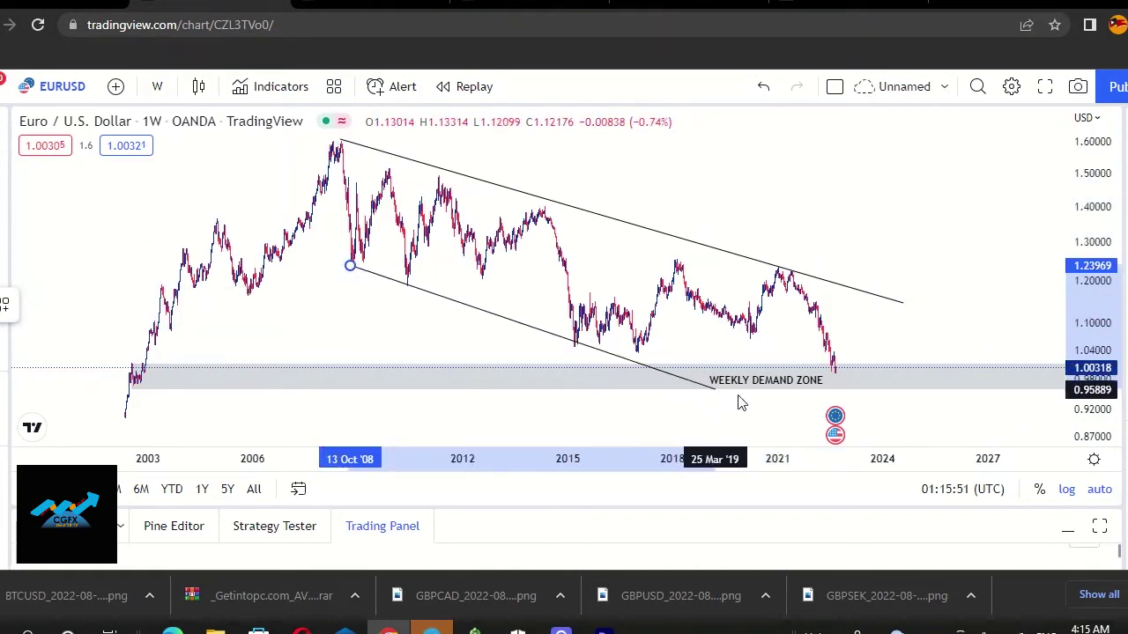
left_click(807, 427)
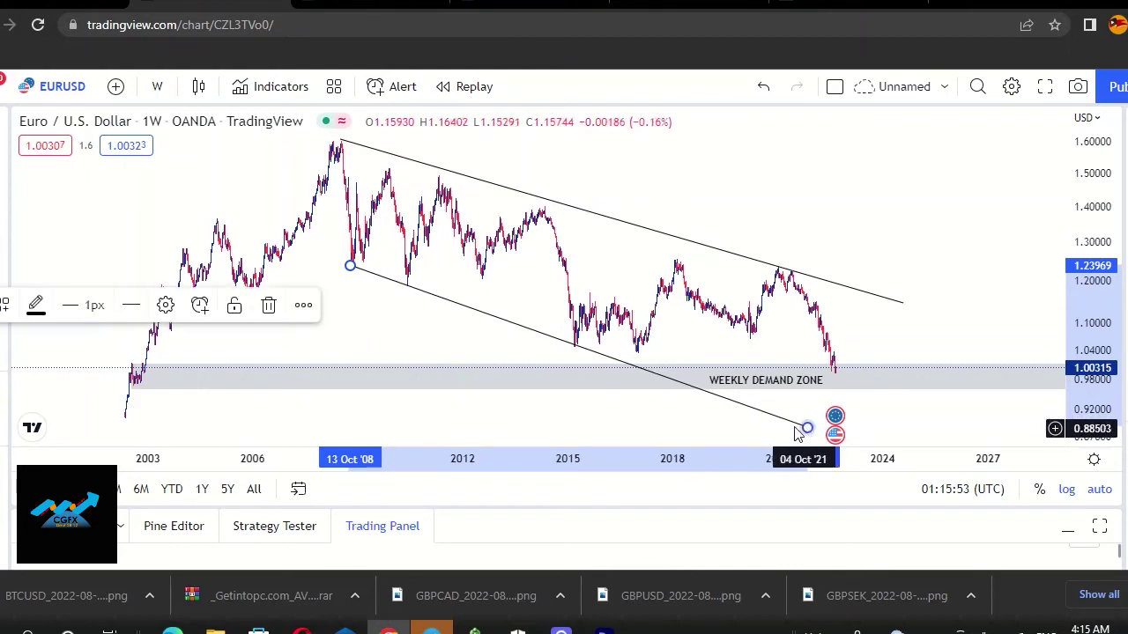
- Reposition the lower trend line's ends to about March 2005 at 1.178 and August 2025 at 0.918
left_click_drag(344, 269, 225, 291)
left_click_drag(807, 427, 944, 415)
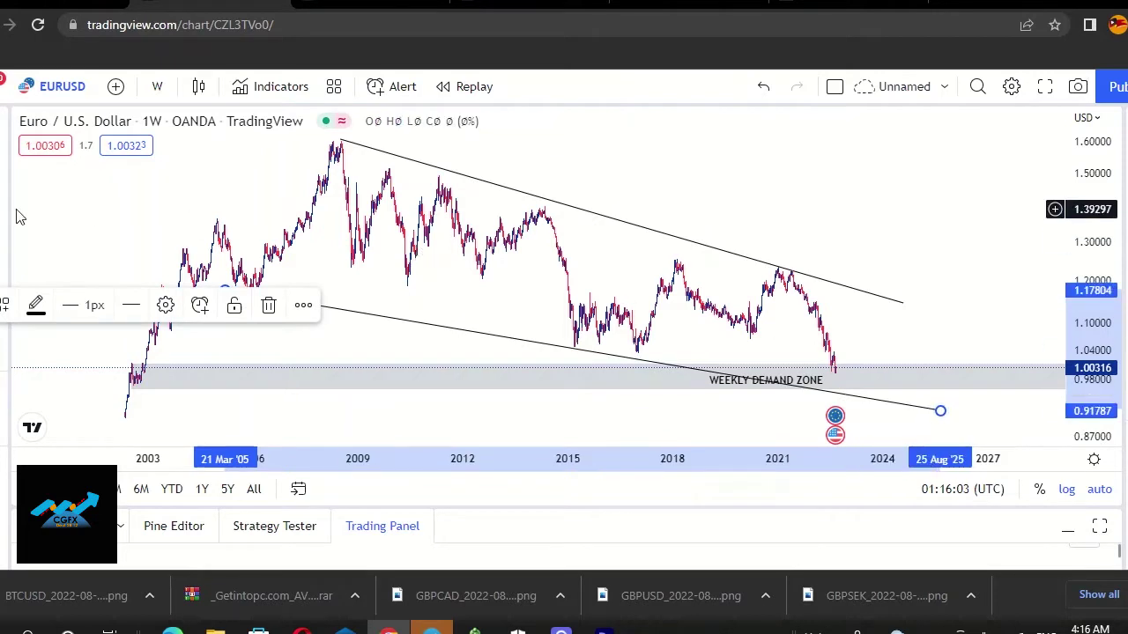
left_click(74, 220)
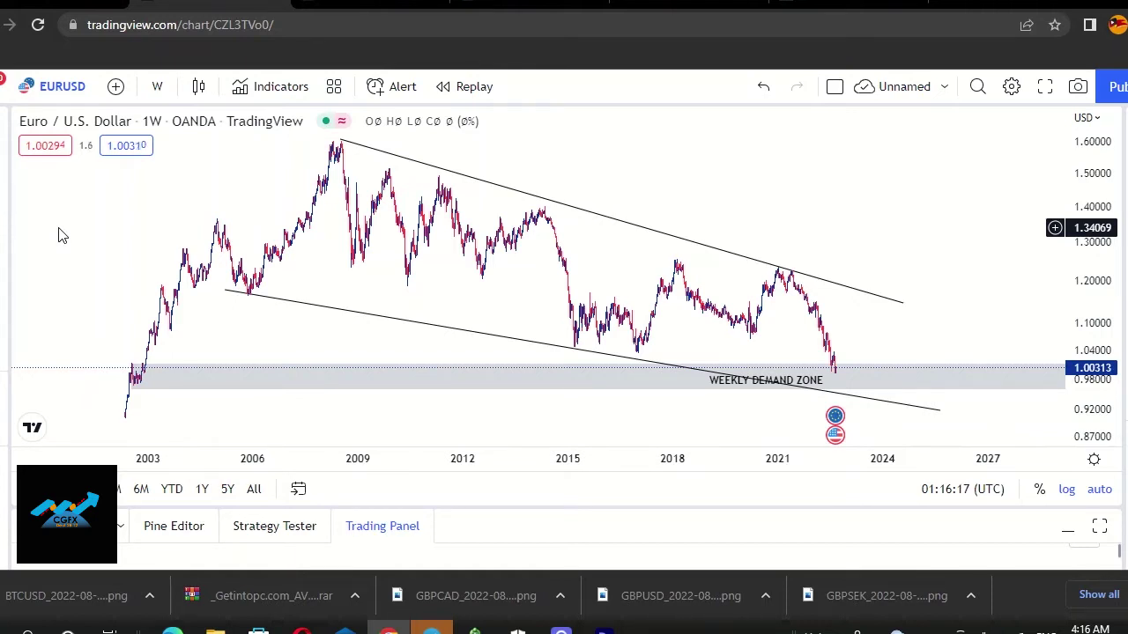
- Examine weekly price action between the two trend lines, from the demand zone's 2002 origin through to the 2022 decline
left_click_drag(149, 206, 712, 299)
scroll(629, 351, "up", 5)
left_click_drag(146, 287, 447, 343)
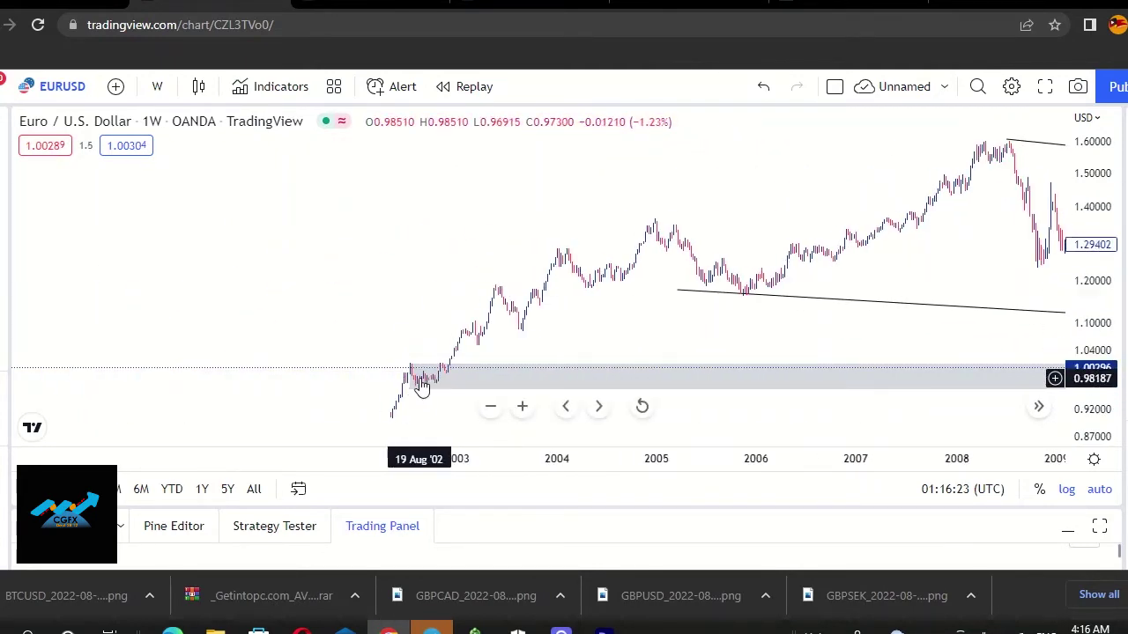
left_click_drag(335, 311, 1, 238)
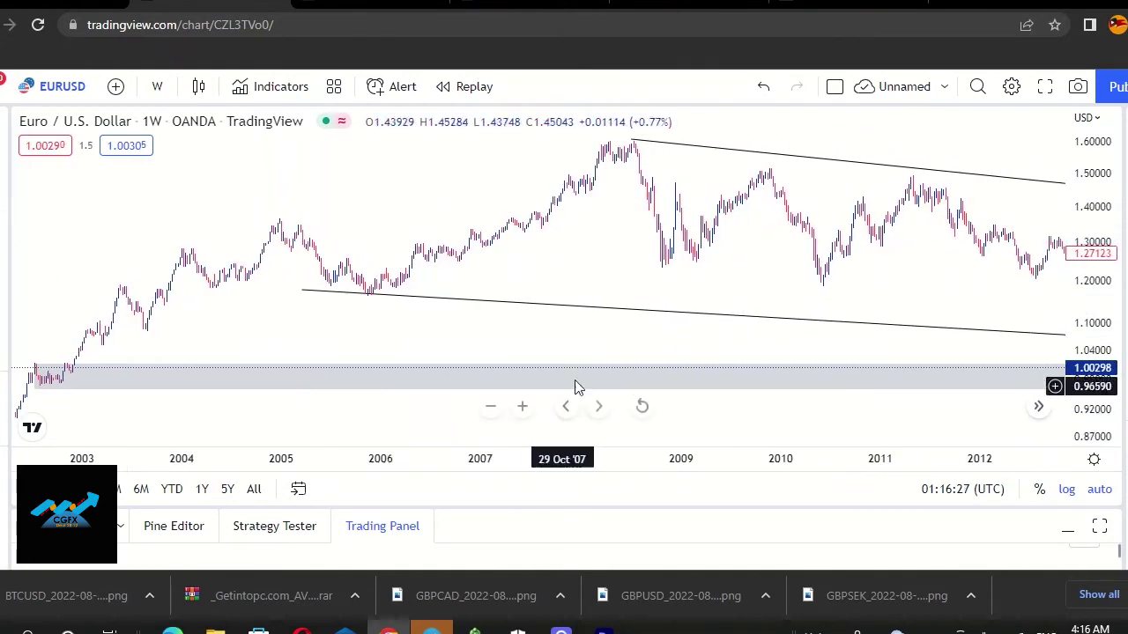
left_click_drag(828, 355, 344, 291)
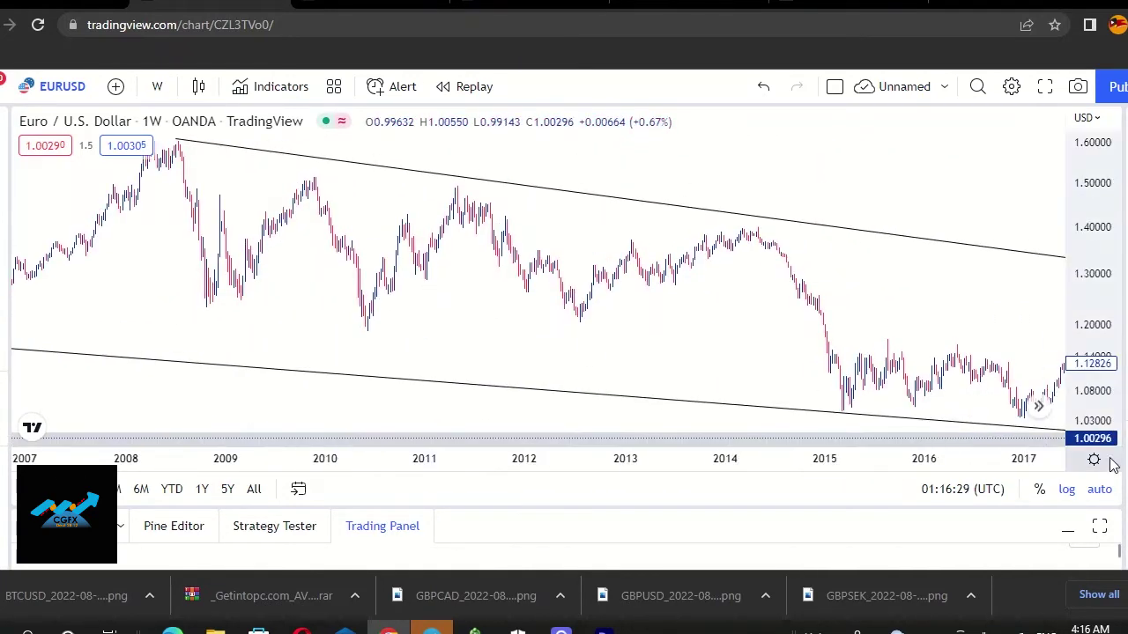
scroll(980, 368, "up", 2)
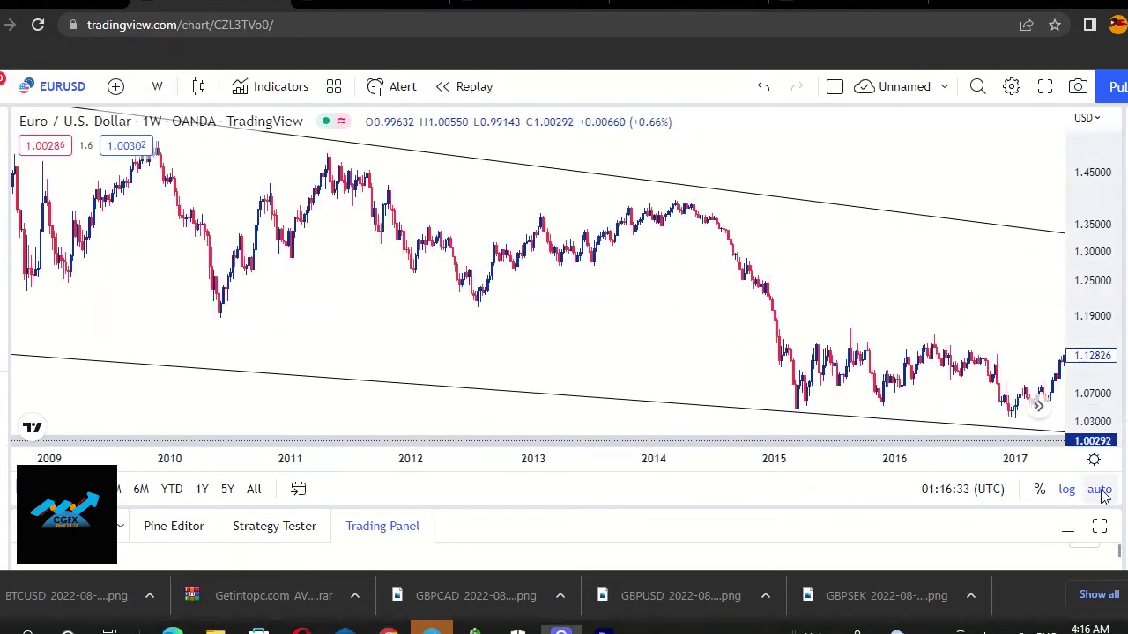
scroll(854, 335, "up", 2)
left_click_drag(863, 308, 174, 184)
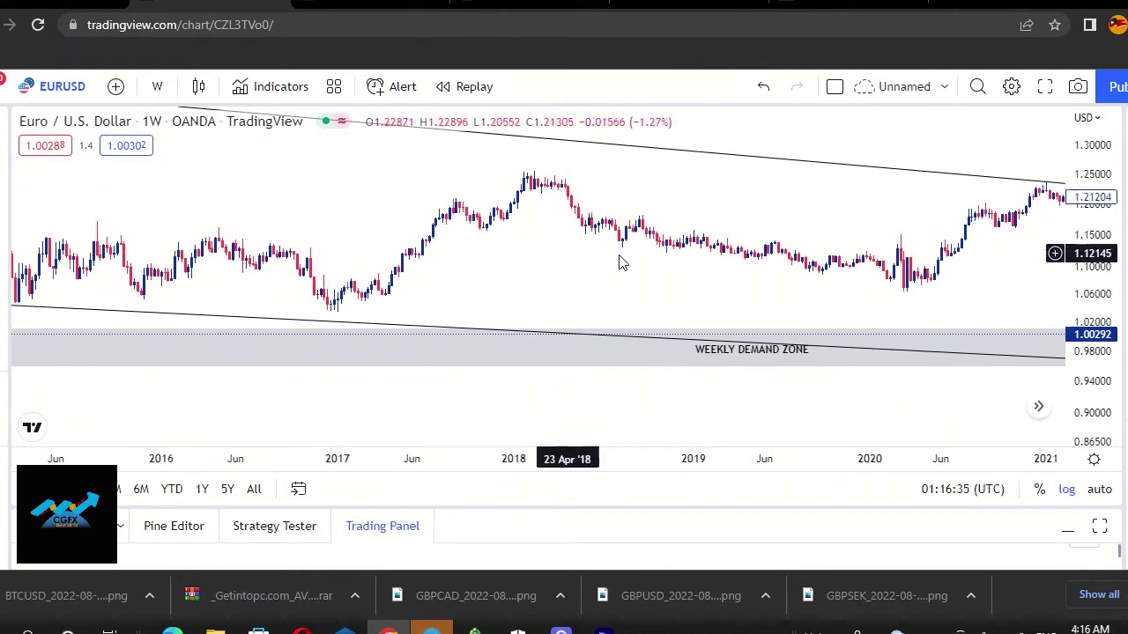
left_click_drag(836, 236, 308, 291)
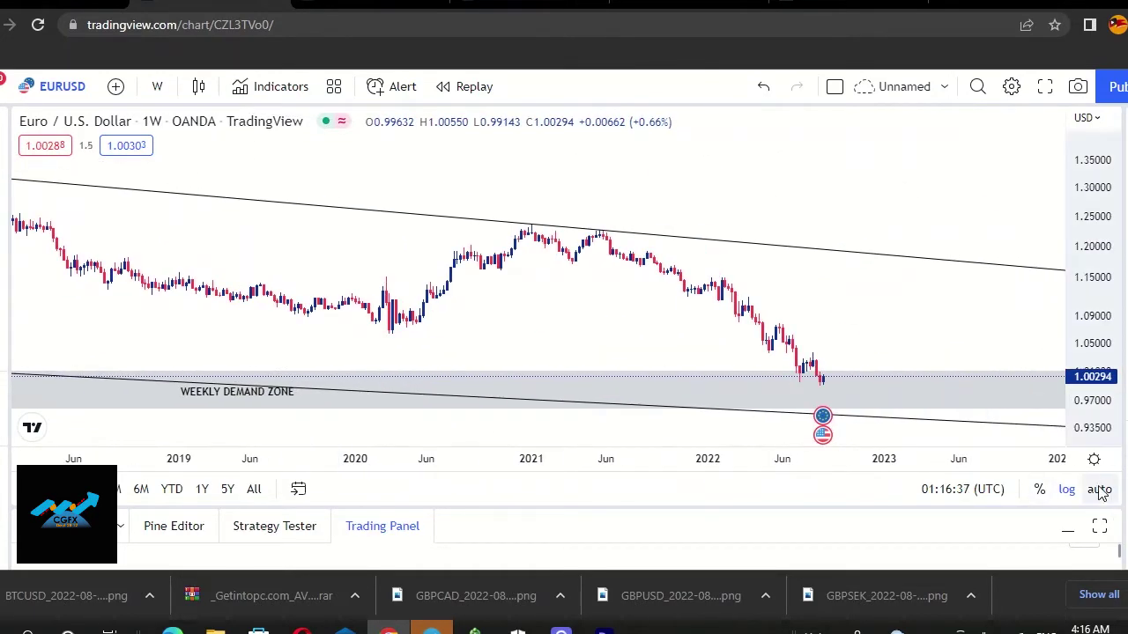
left_click_drag(599, 317, 921, 184)
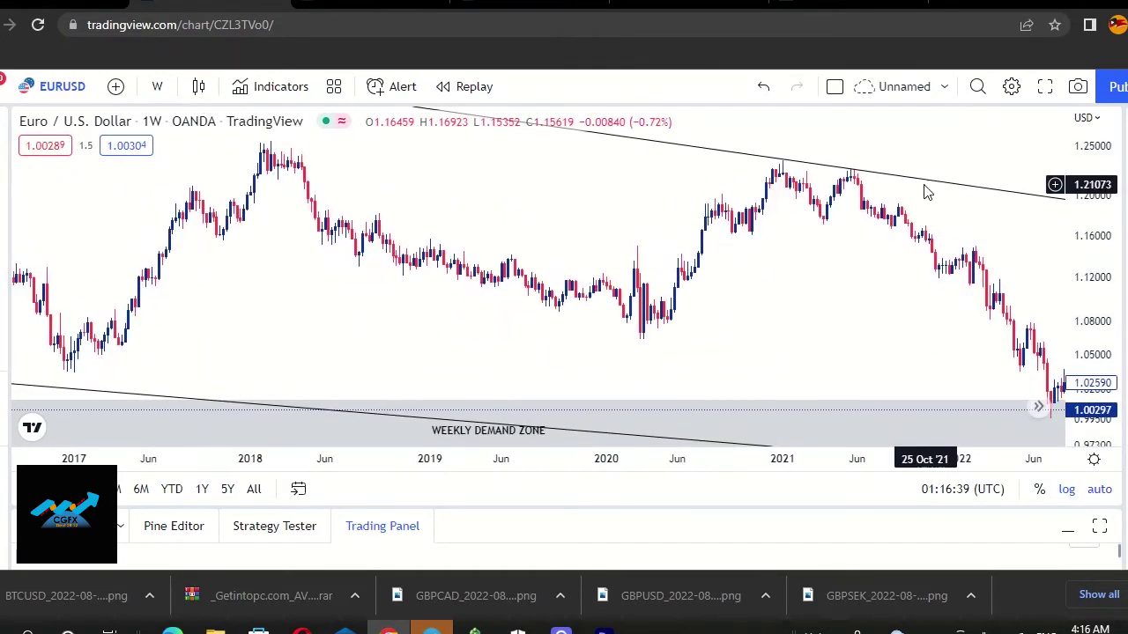
left_click_drag(863, 337, 652, 258)
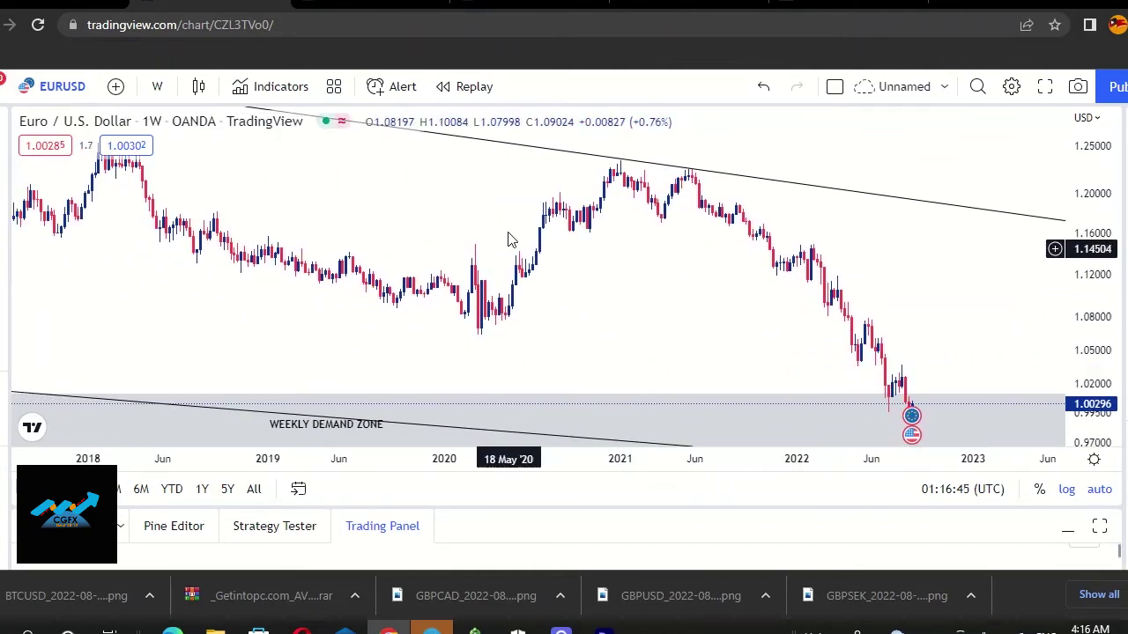
- Move the WEEKLY DEMAND ZONE label along the zone to about August 2020, near the latest price
scroll(598, 227, "down", 3)
scroll(598, 227, "down", 5)
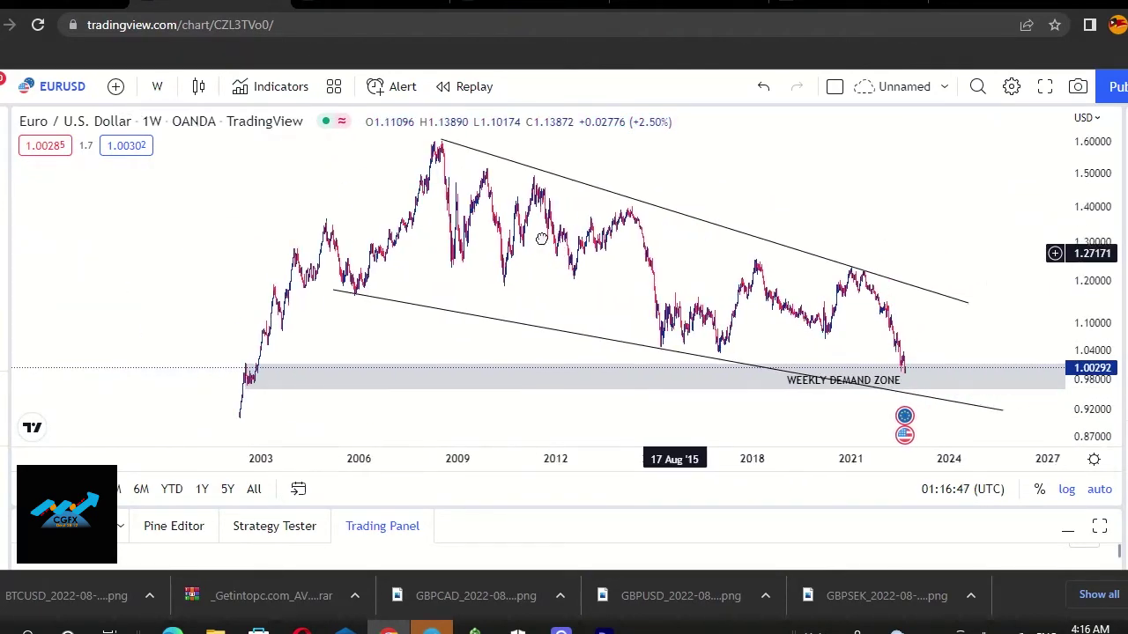
left_click_drag(667, 251, 395, 207)
left_click_drag(788, 329, 851, 264)
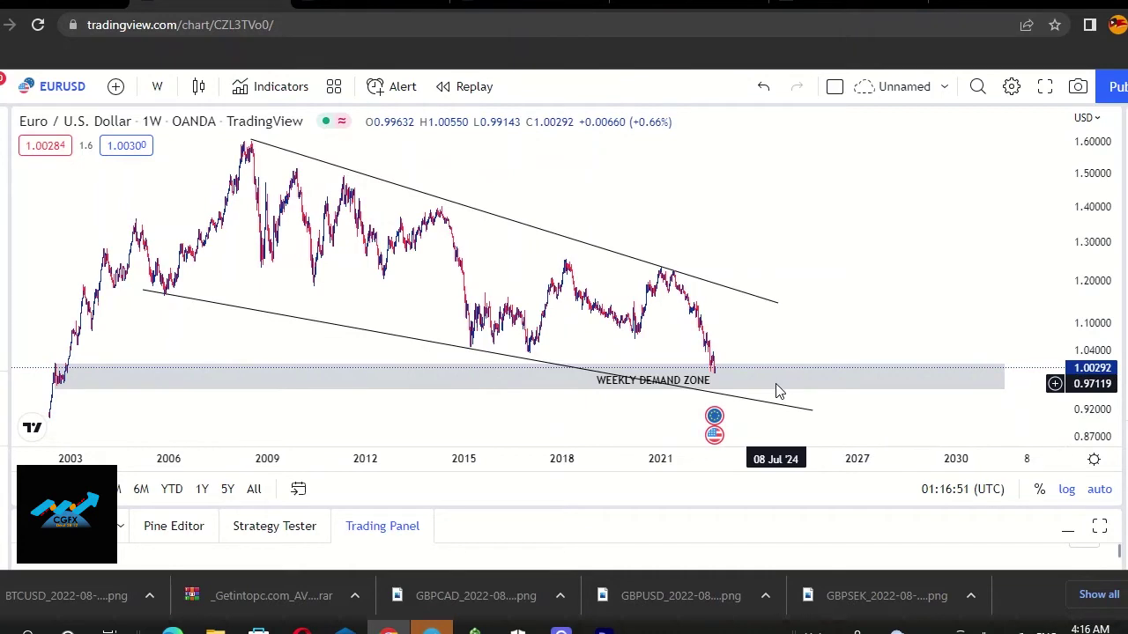
left_click_drag(607, 388, 662, 388)
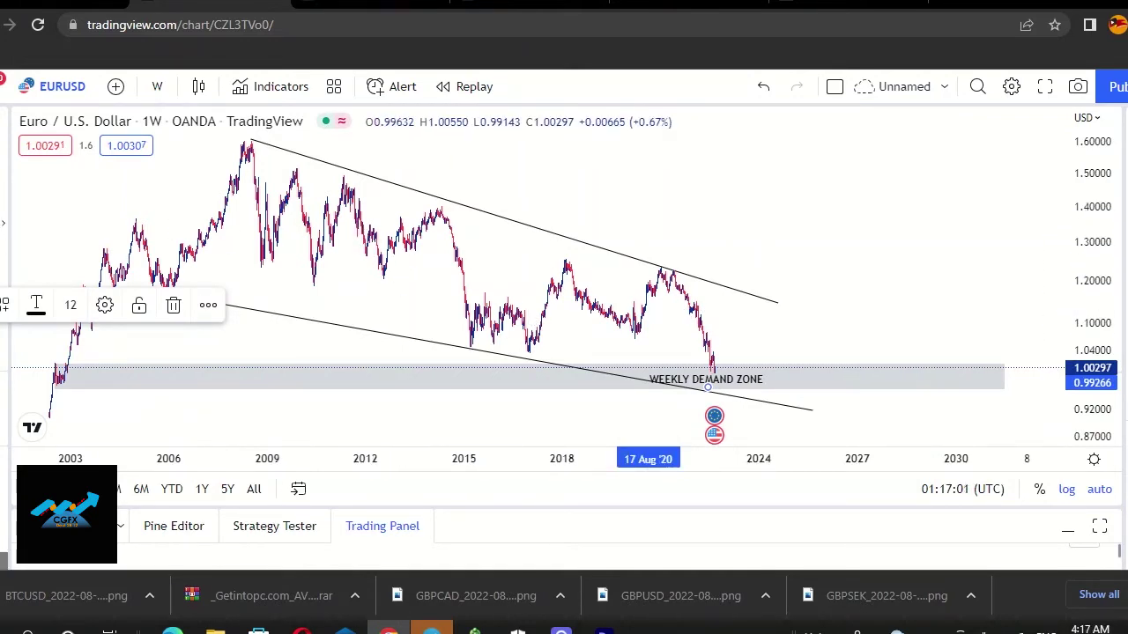
- Draw a zigzag arrow path through the channel's swings from the 2006 low, ending with a projected rise above 1.60 in mid-2024
left_click(5, 223)
left_click(365, 302)
left_click(167, 292)
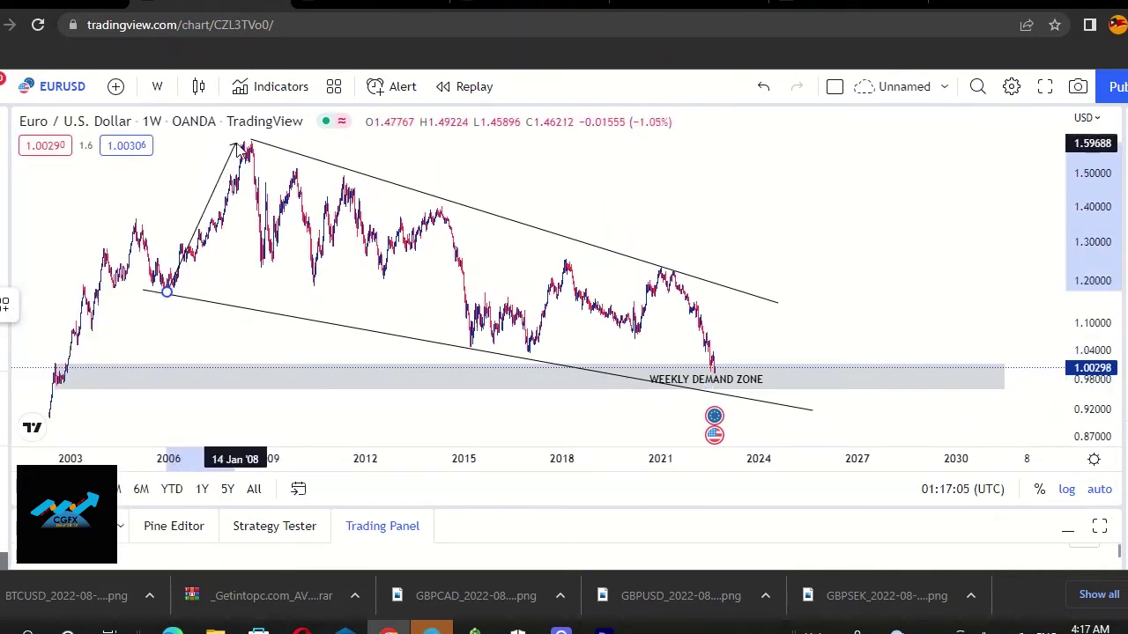
left_click(252, 141)
left_click(314, 320)
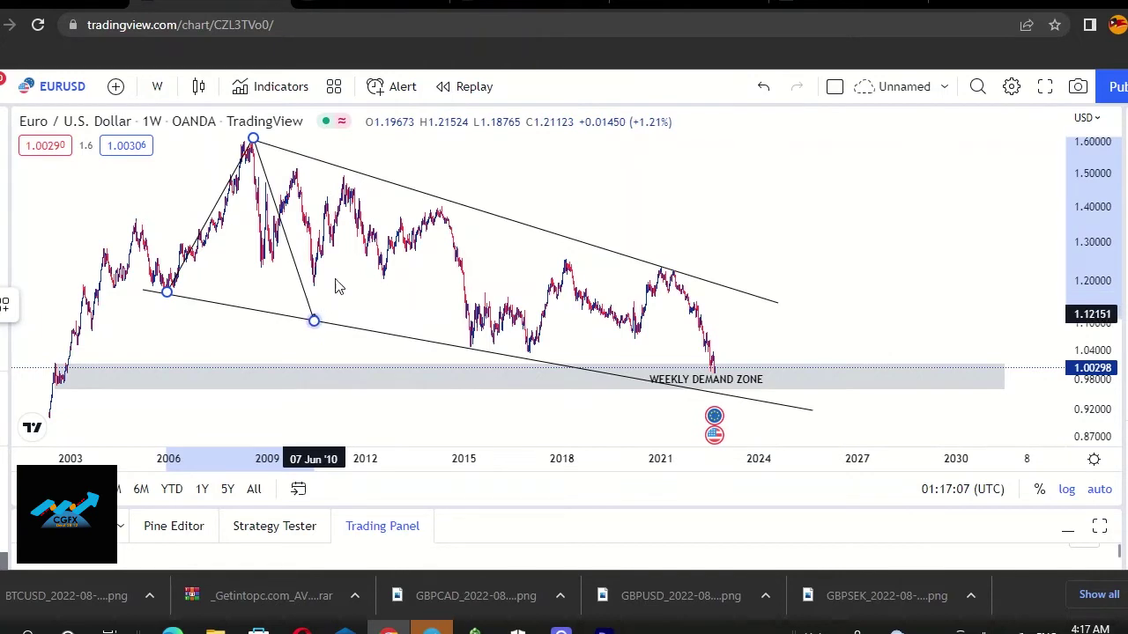
left_click(366, 187)
left_click(383, 279)
left_click(440, 219)
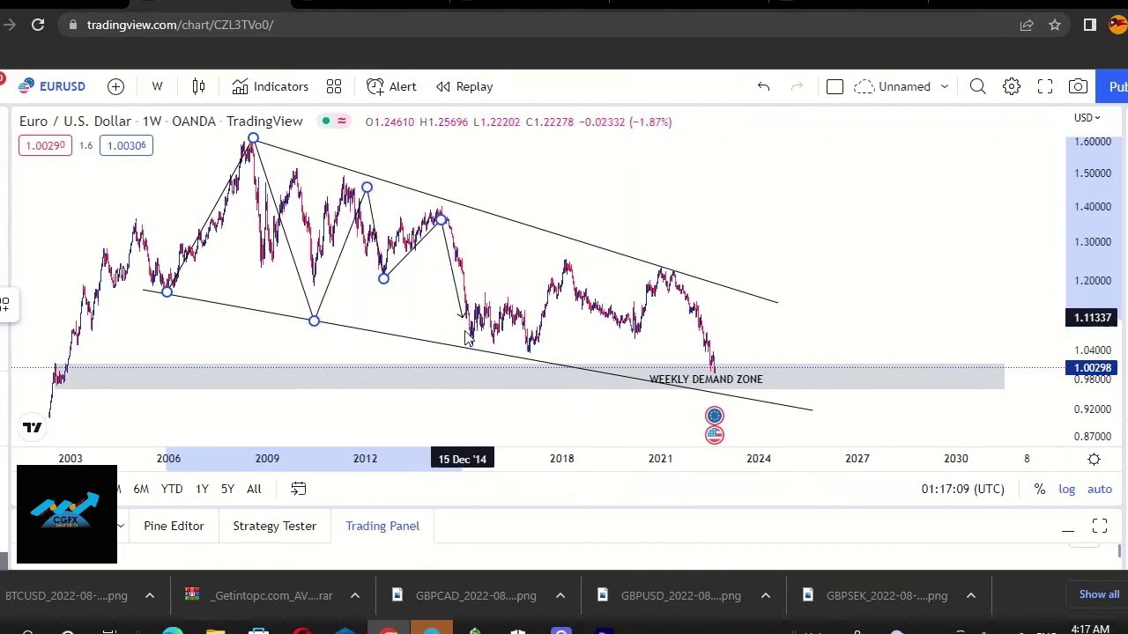
left_click(476, 354)
left_click(501, 304)
left_click(517, 347)
left_click(533, 364)
left_click(570, 256)
left_click(628, 345)
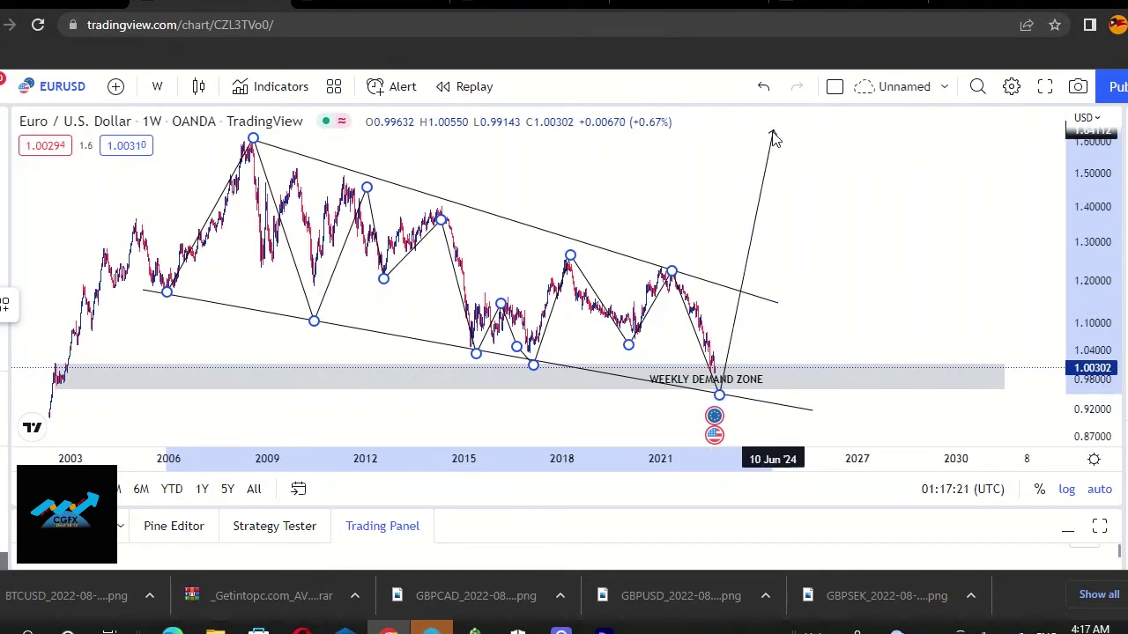
left_click(796, 277)
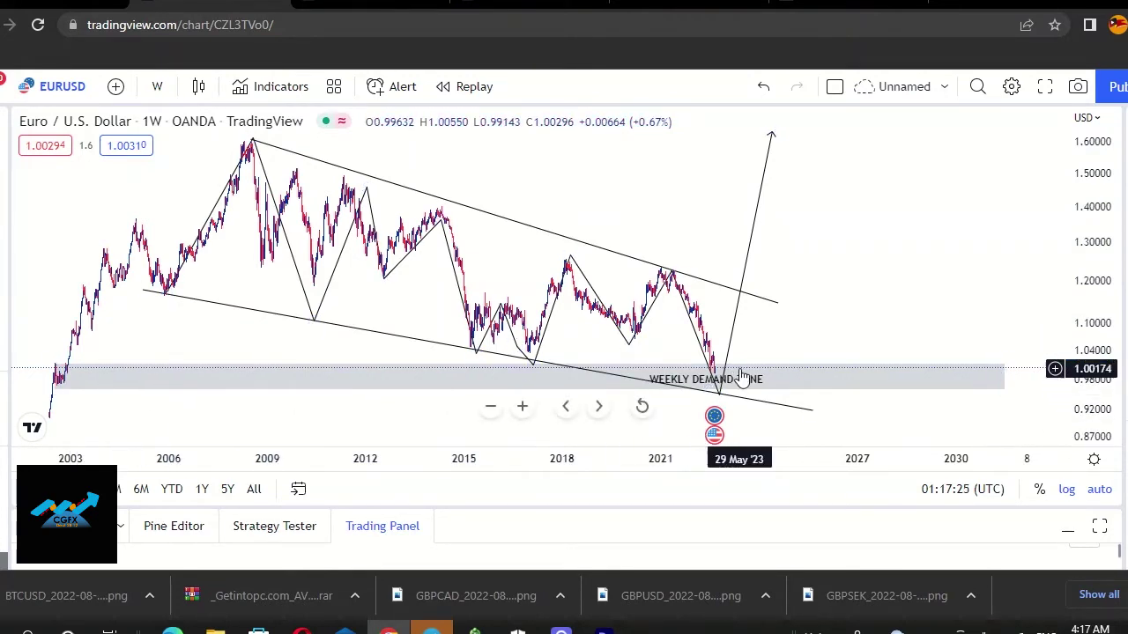
- Delete the zigzag arrow path from the chart
left_click(461, 362)
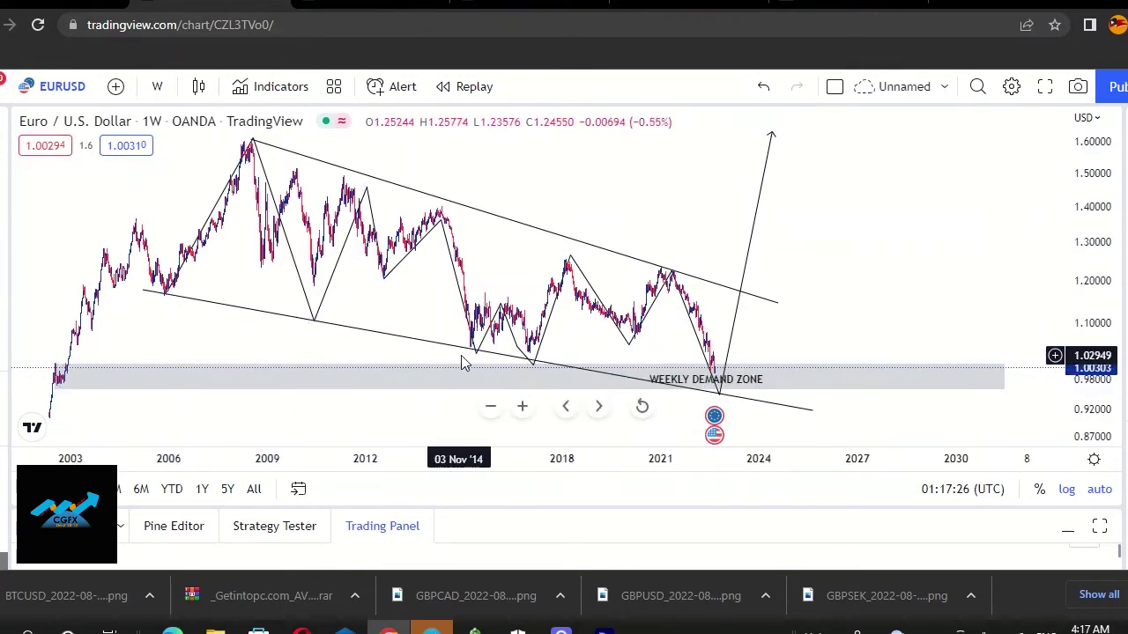
left_click(747, 386)
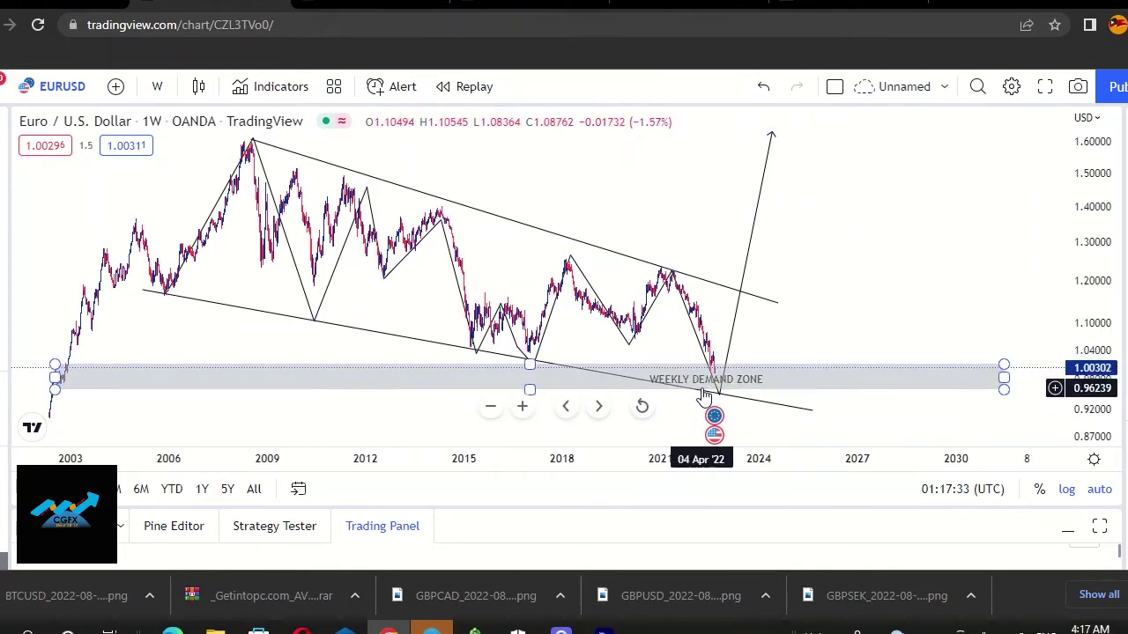
left_click(586, 282)
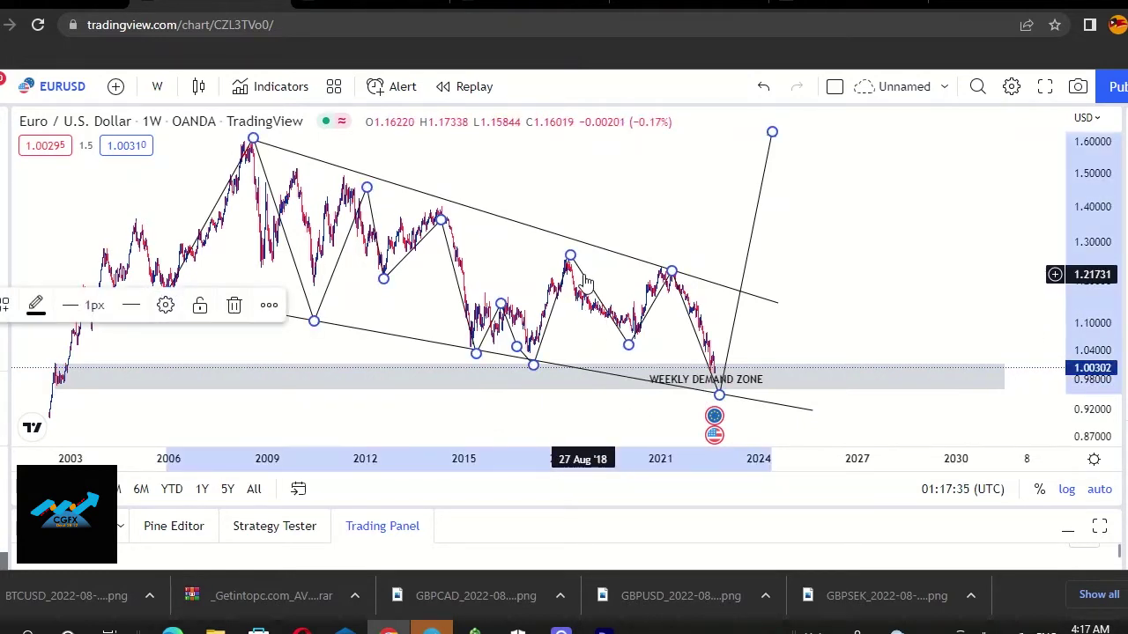
key("Delete")
- Switch the chart to the 1 day timeframe and bring the price decline since 2018 into view
left_click(157, 86)
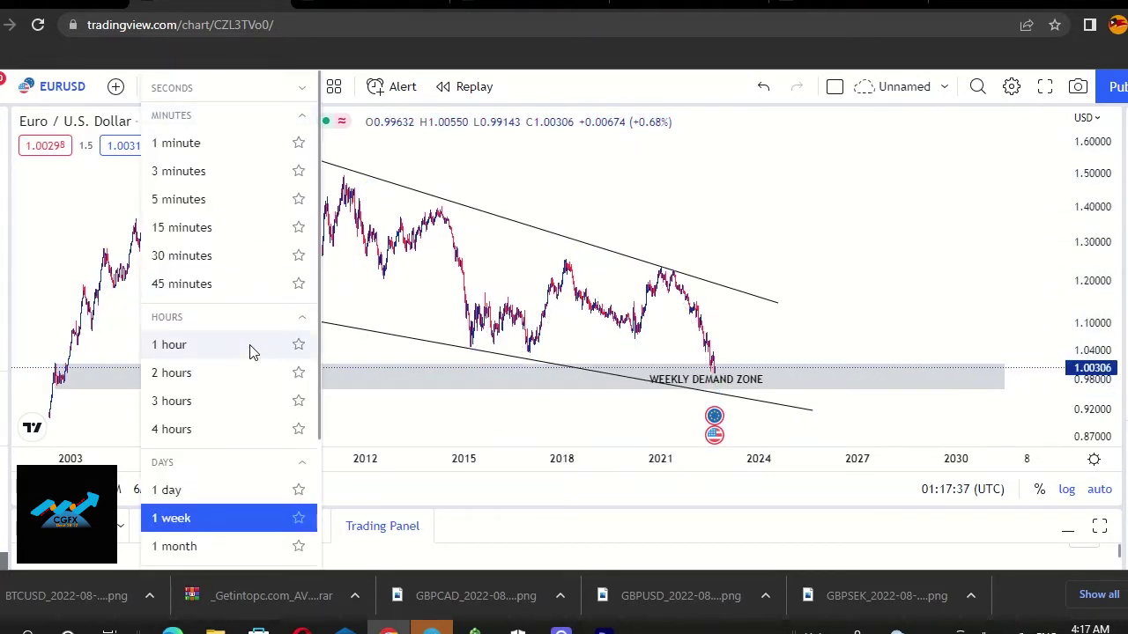
left_click(169, 491)
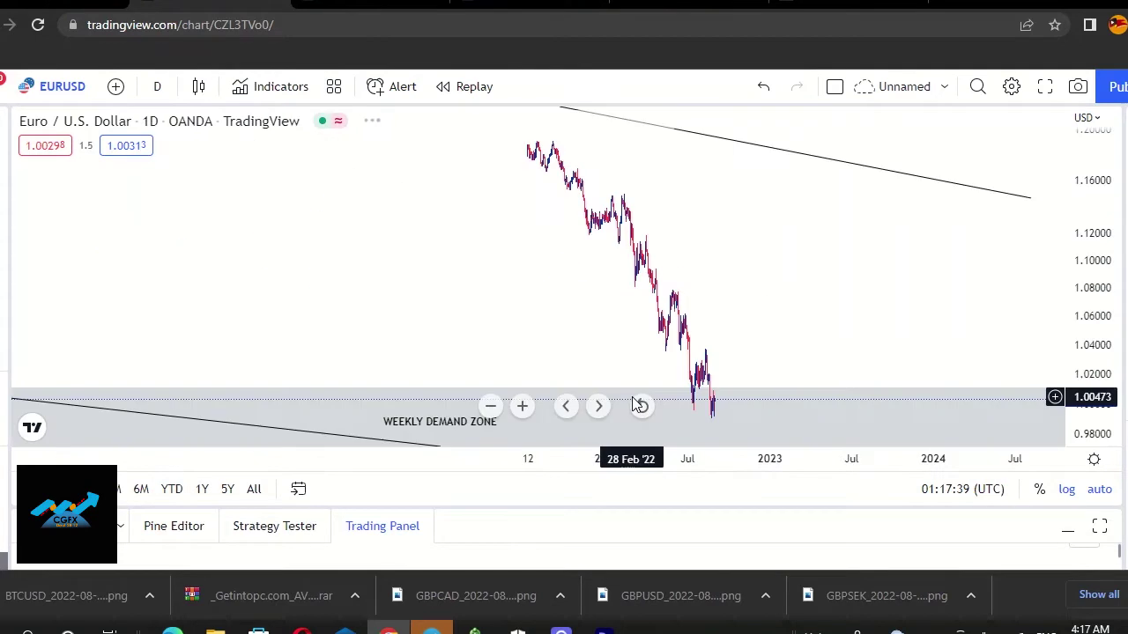
scroll(891, 340, "down", 5)
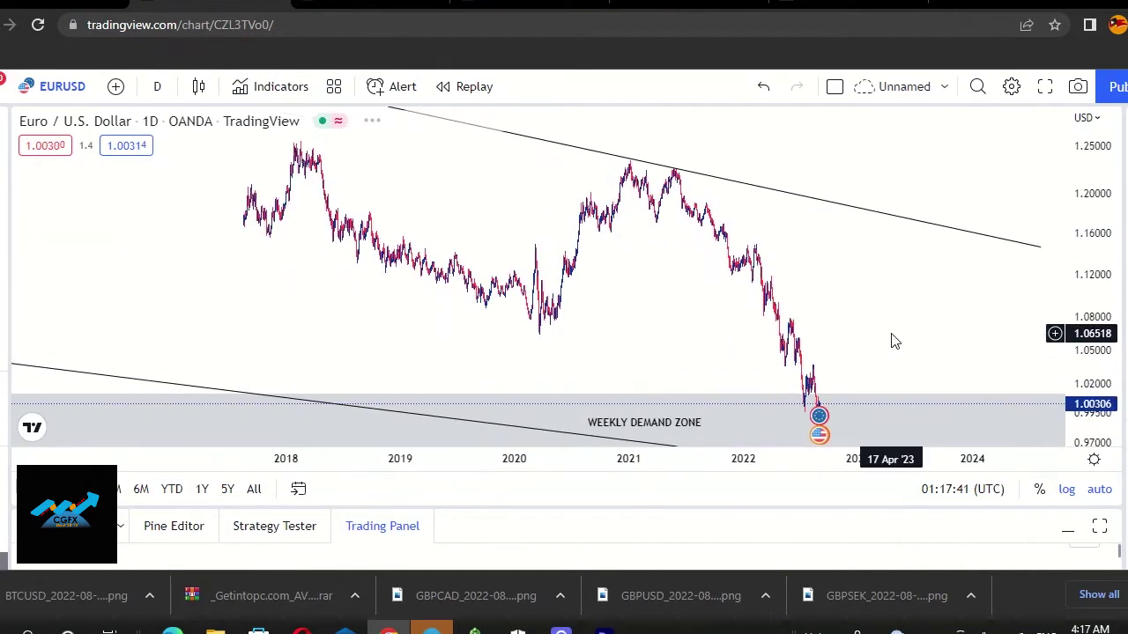
left_click_drag(859, 352, 818, 246)
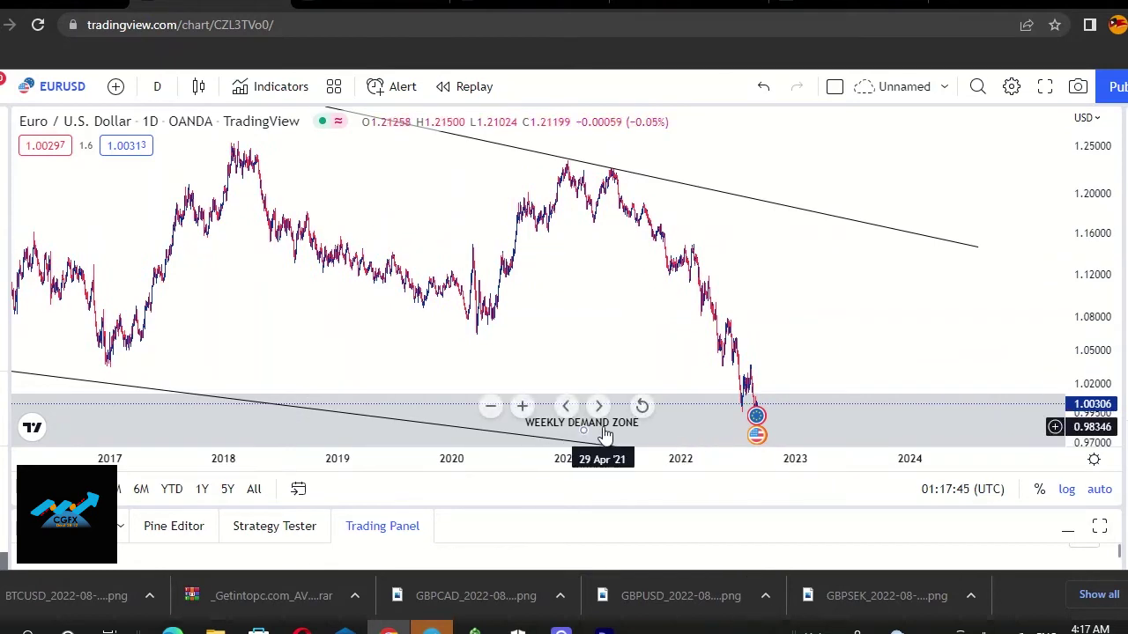
scroll(1037, 345, "up", 2)
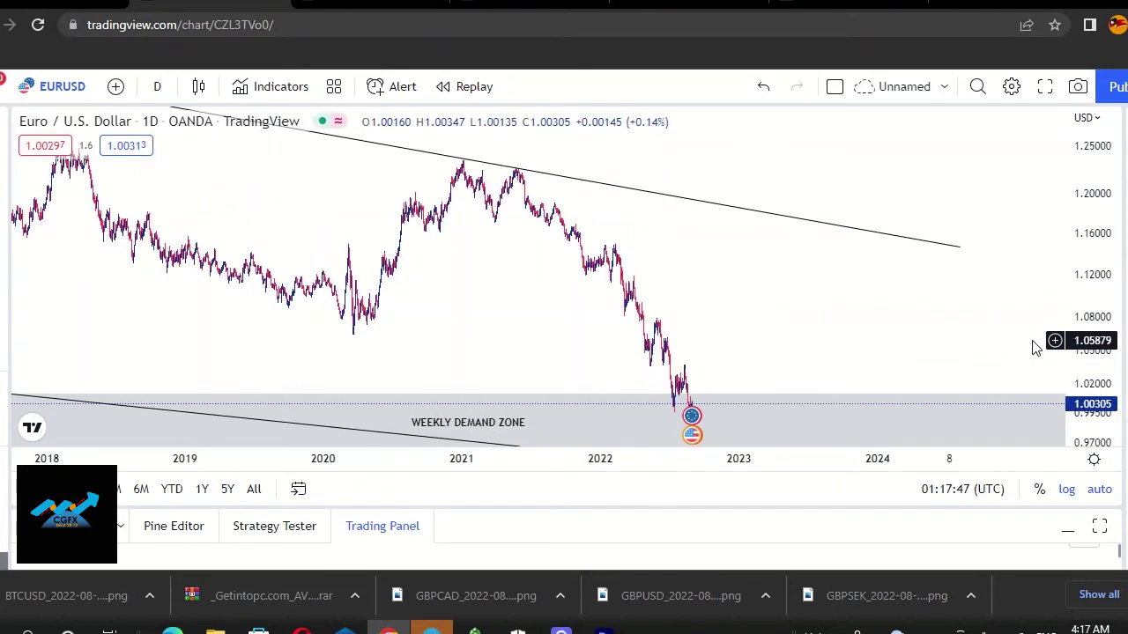
- Move the WEEKLY DEMAND ZONE label along the zone to about August 2021, closer to the latest price
scroll(1031, 345, "down", 2)
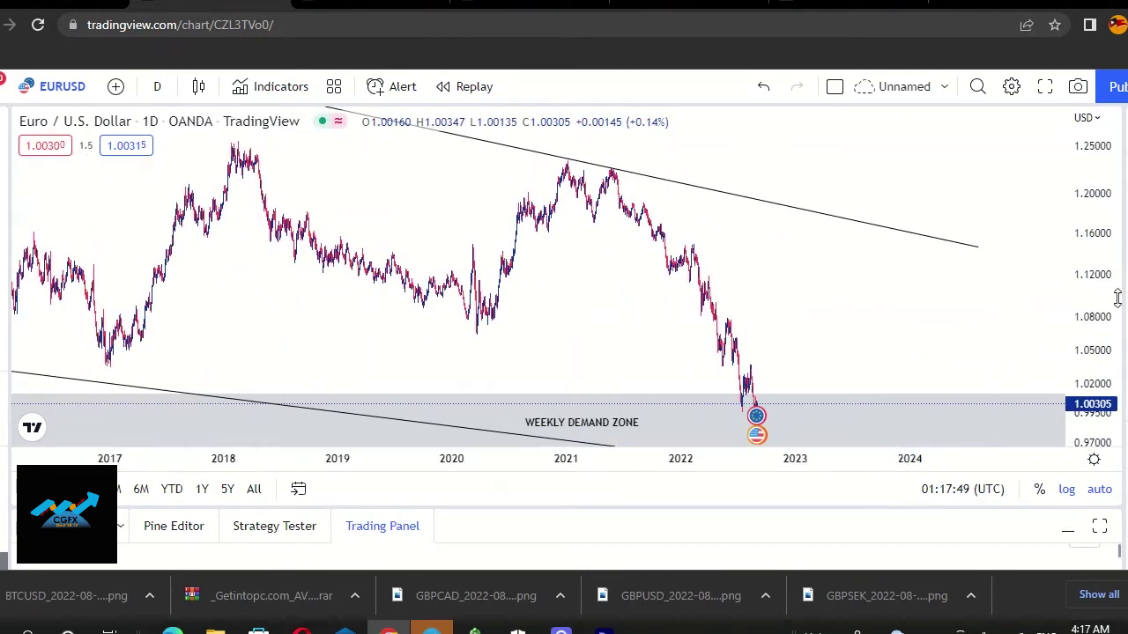
scroll(1107, 298, "down", 1)
scroll(1107, 298, "down", 1)
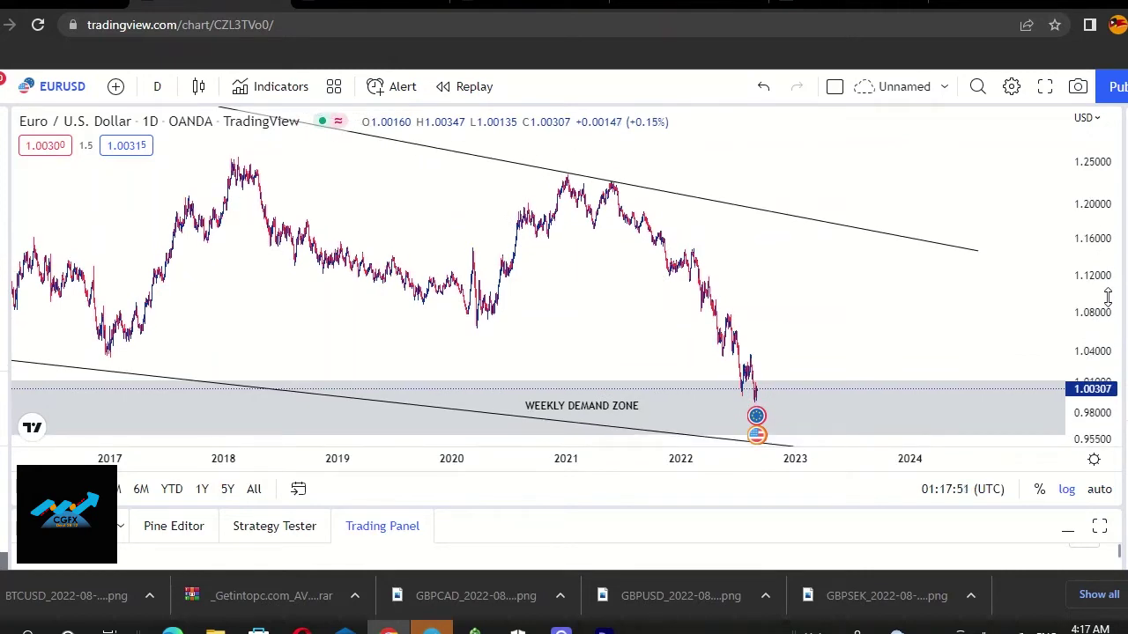
scroll(1108, 298, "down", 1)
left_click_drag(811, 294, 828, 184)
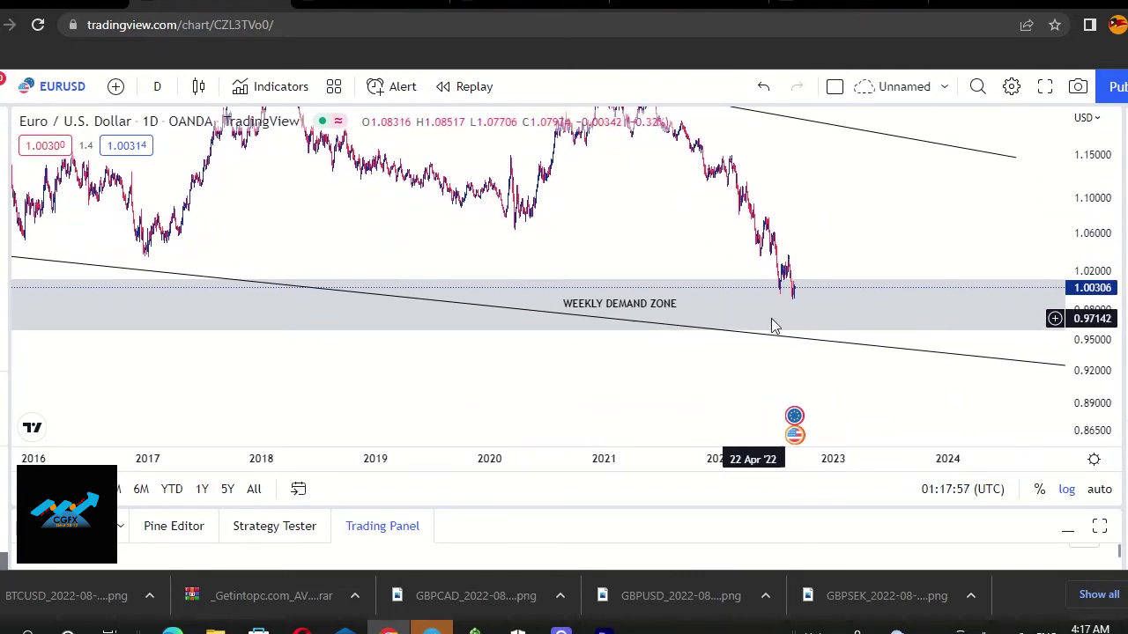
left_click(819, 348)
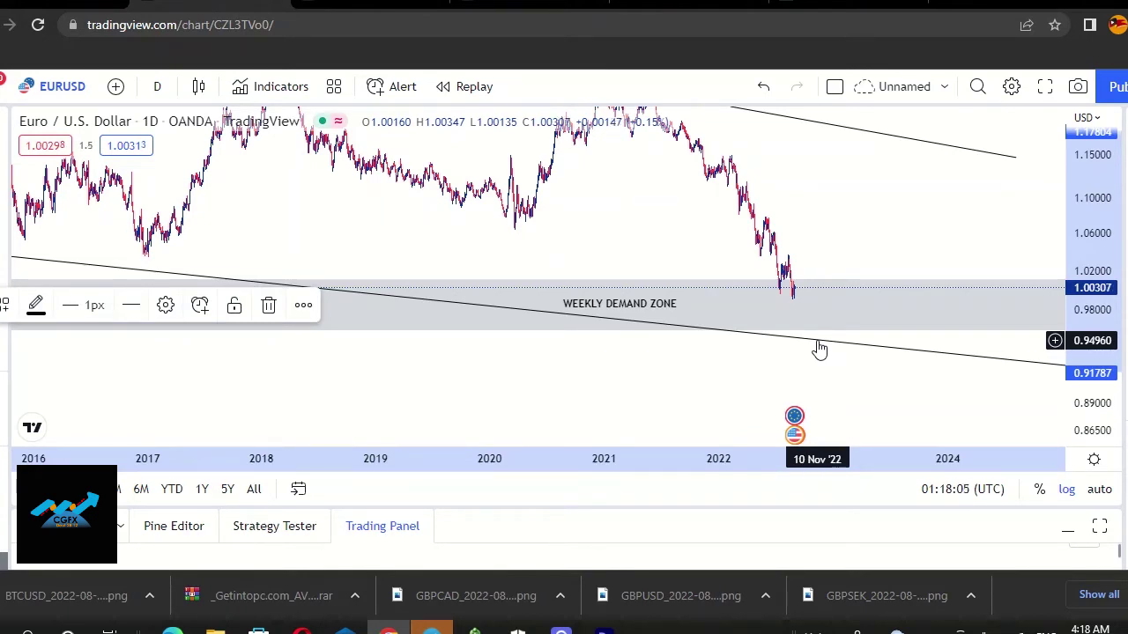
left_click_drag(619, 303, 676, 306)
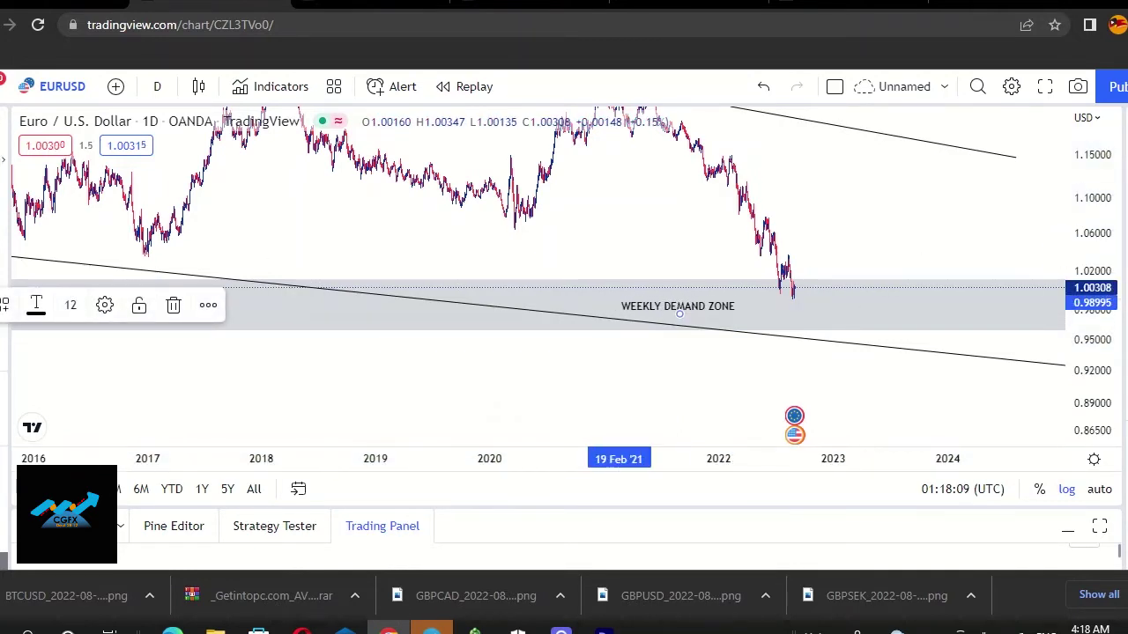
left_click(528, 352)
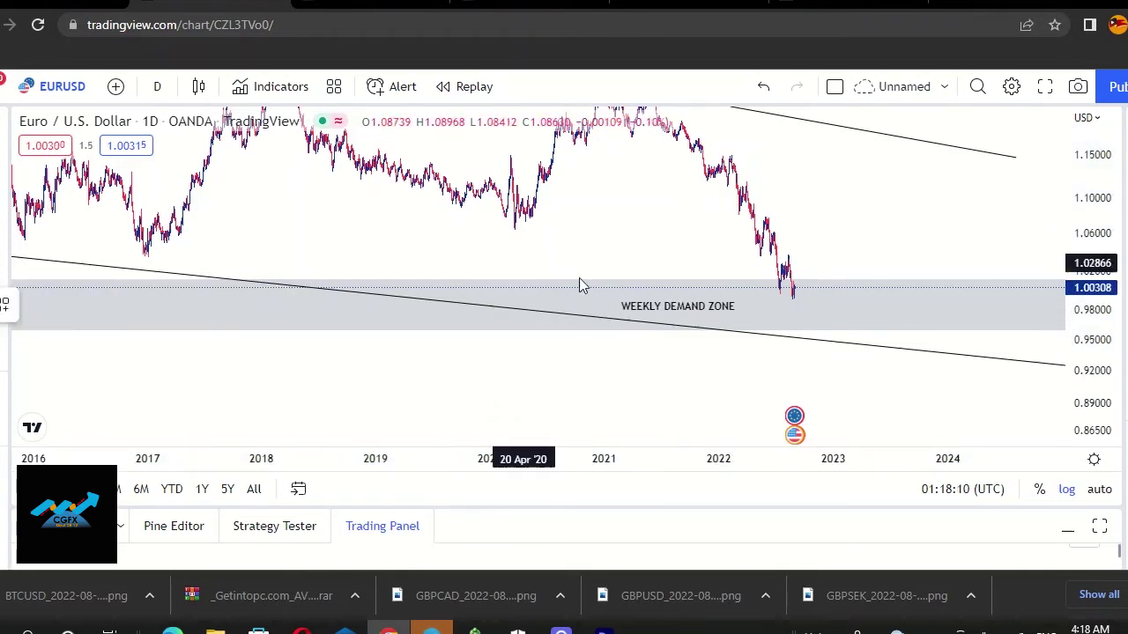
- Draw an arrow path from the latest price, dipping to the lower trend line near 0.95 and rising to the upper trend line in early 2023
left_click(791, 291)
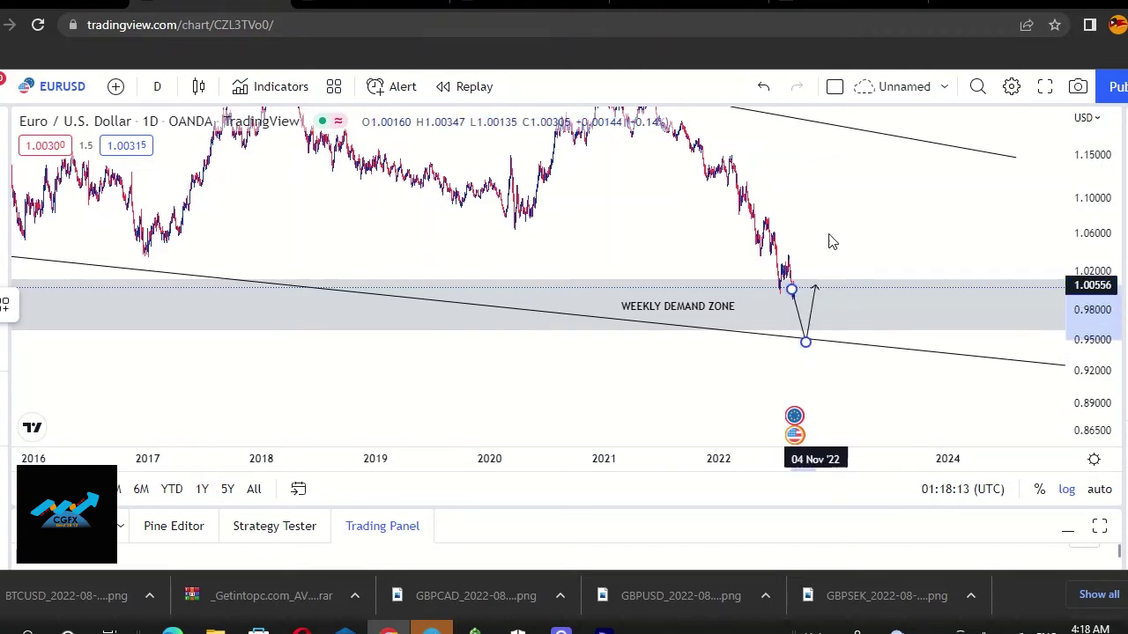
double_click(859, 131)
left_click(692, 344)
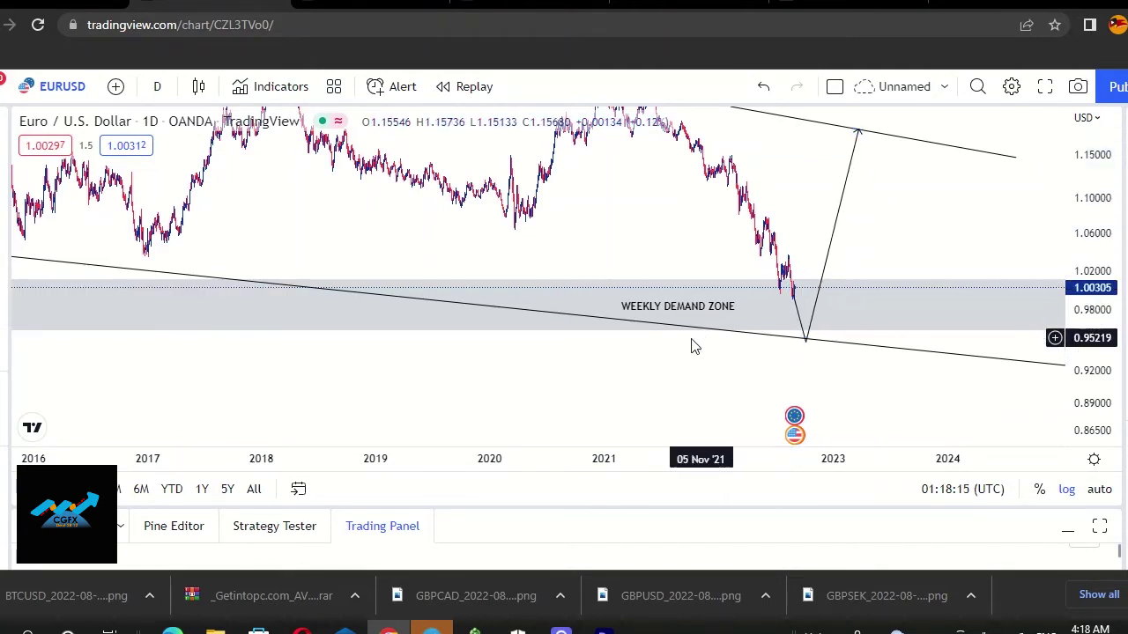
- Draw a curve arching beneath the price swing from about 1.058 in April 2020 to about 1.002 in July 2022, peaking near 1.15
left_click_drag(635, 211, 573, 267)
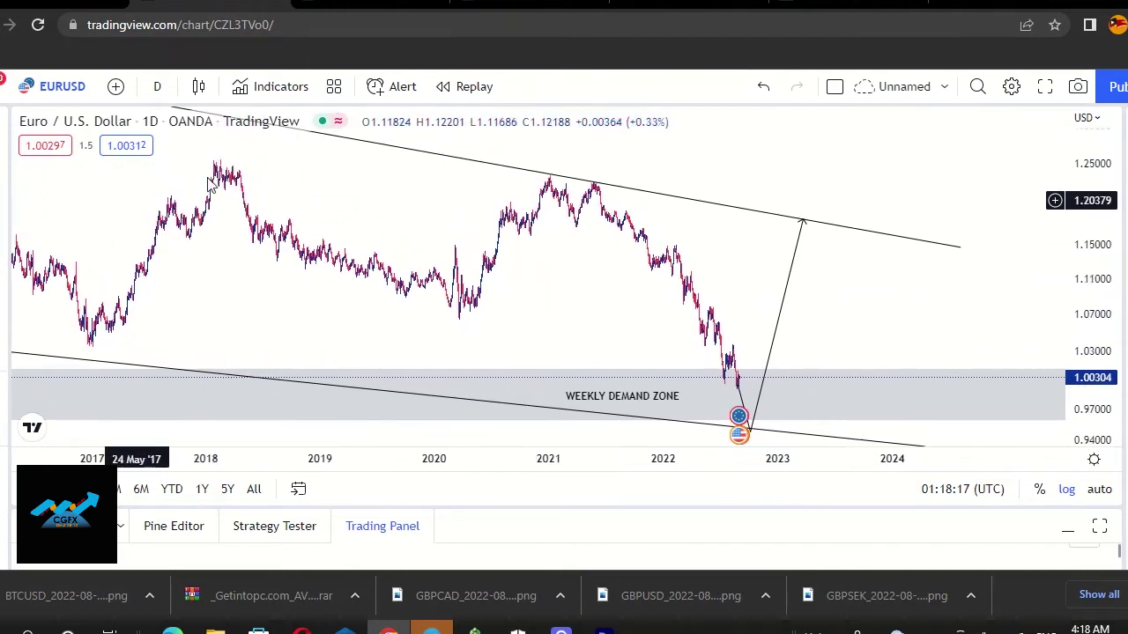
left_click_drag(877, 302, 697, 245)
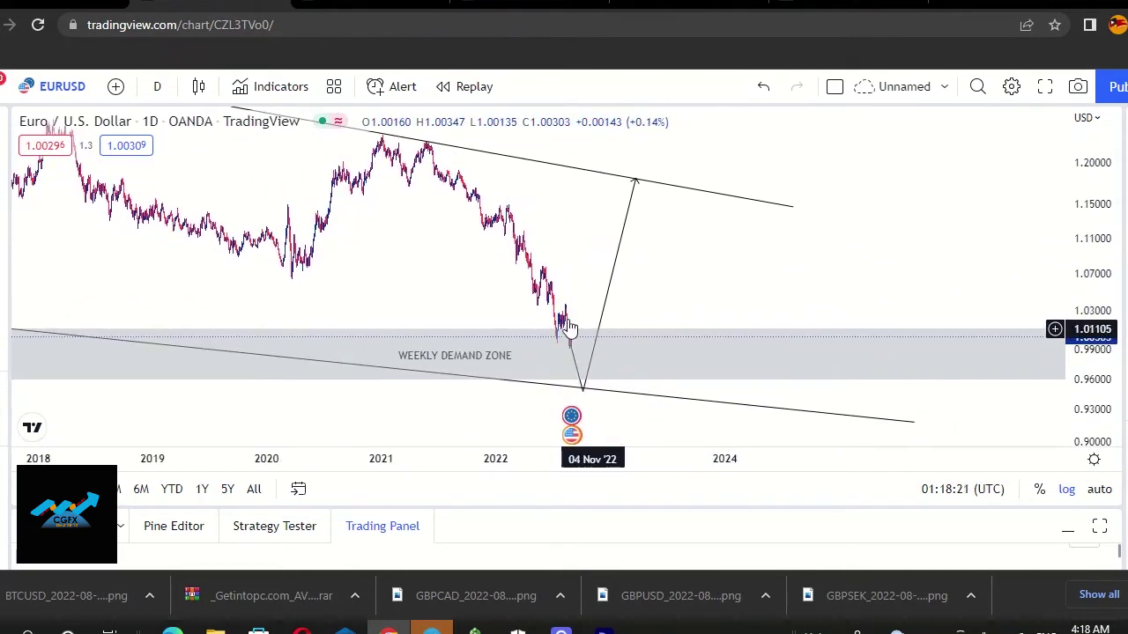
mouse_move(549, 256)
left_mouse_down()
mouse_move(770, 227)
mouse_move(749, 261)
mouse_move(670, 297)
mouse_move(655, 264)
mouse_move(552, 274)
left_mouse_up()
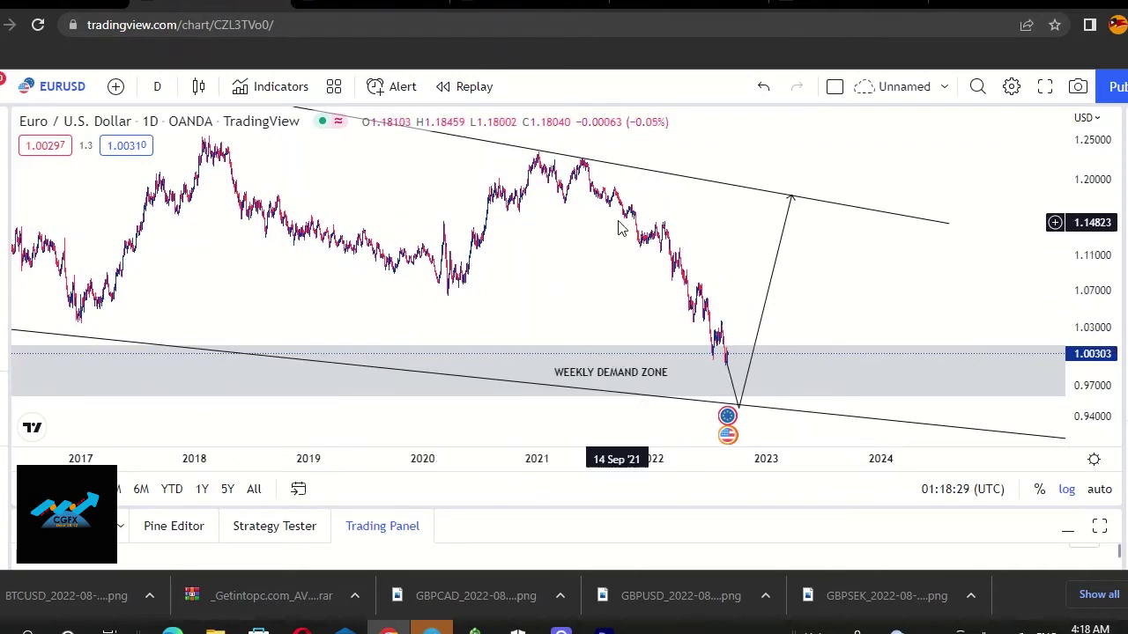
left_click(453, 303)
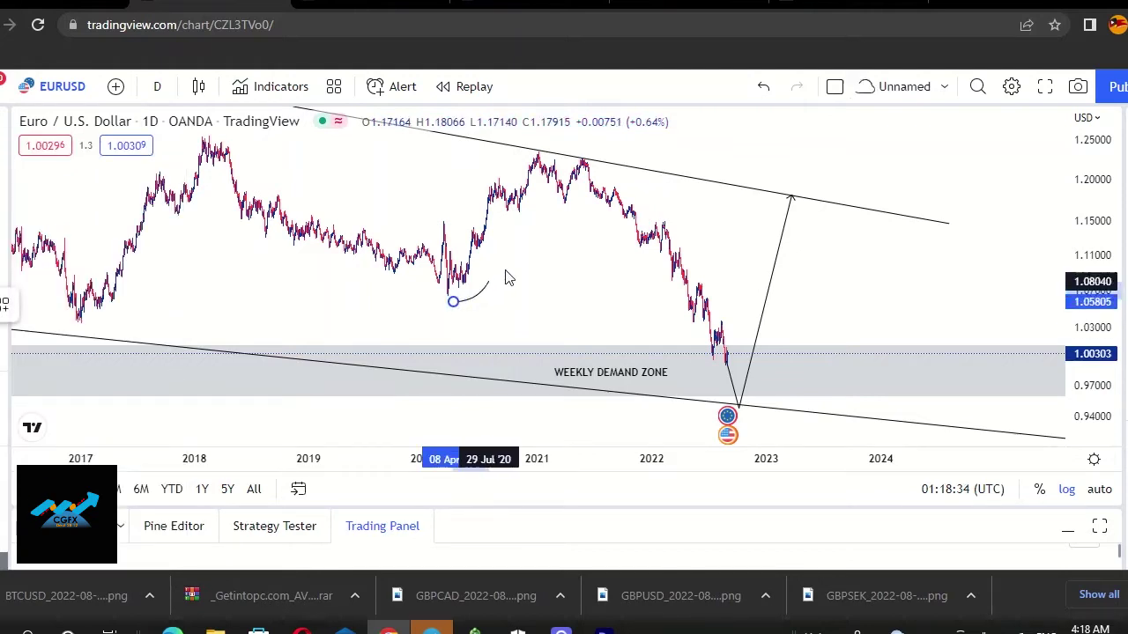
left_click(712, 363)
double_click(595, 367)
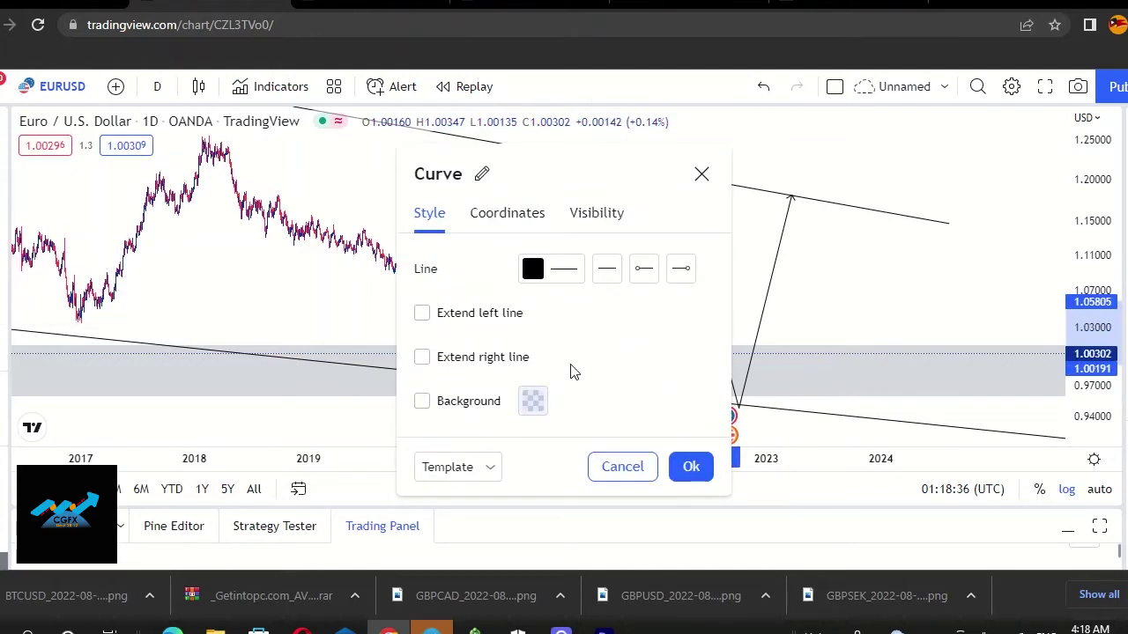
left_click(623, 466)
left_click_drag(576, 370, 586, 220)
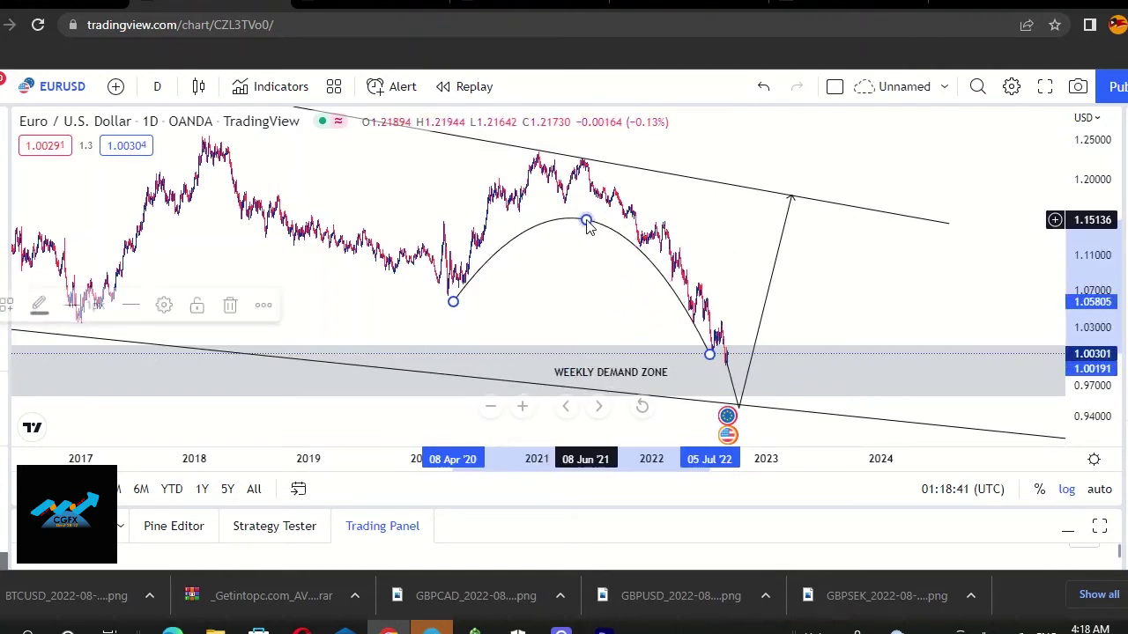
left_click(401, 233)
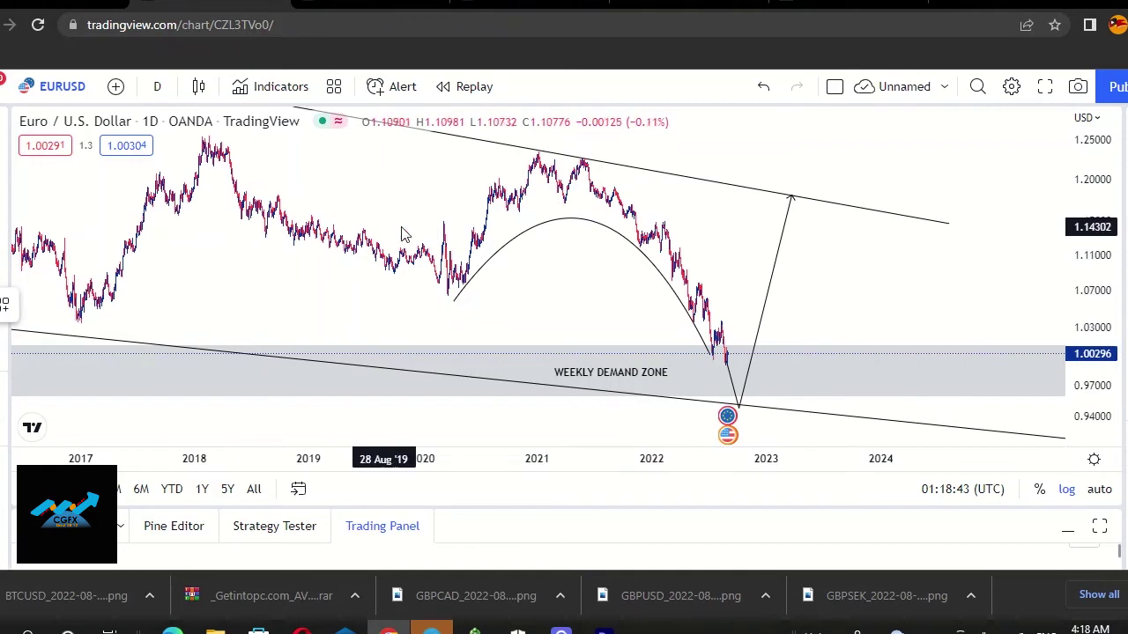
- Draw a second curve arching over the same swing from about 1.142 in February 2020 to about 1.05 in August 2022
left_click_drag(438, 231, 734, 330)
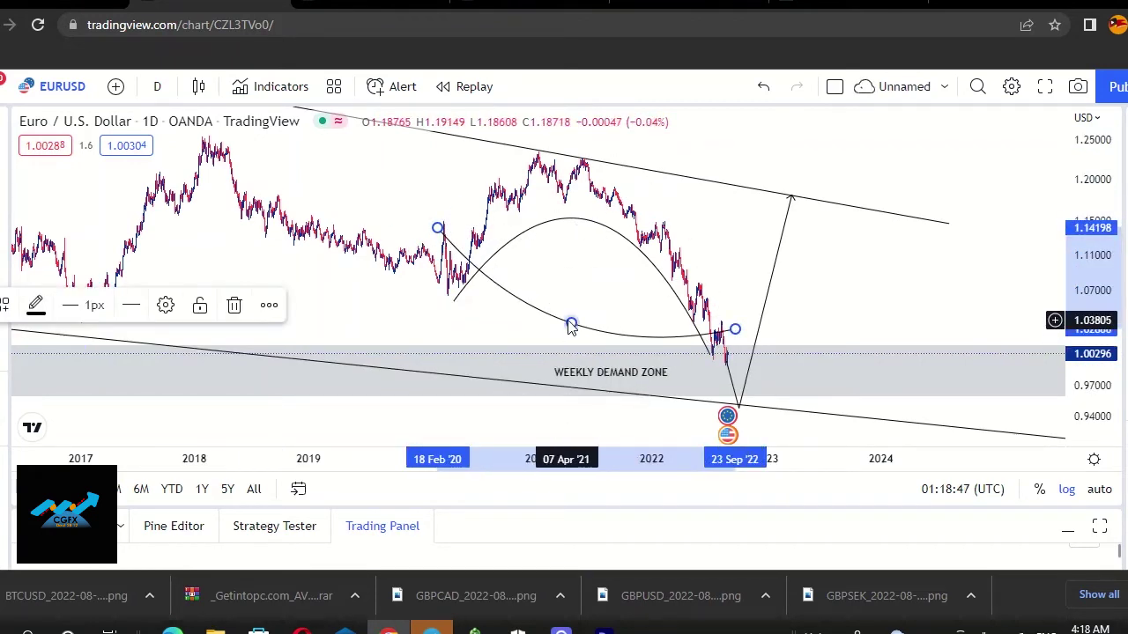
mouse_move(572, 325)
left_mouse_down()
mouse_move(579, 176)
mouse_move(592, 162)
left_mouse_up()
left_click_drag(737, 331, 728, 309)
left_click(177, 308)
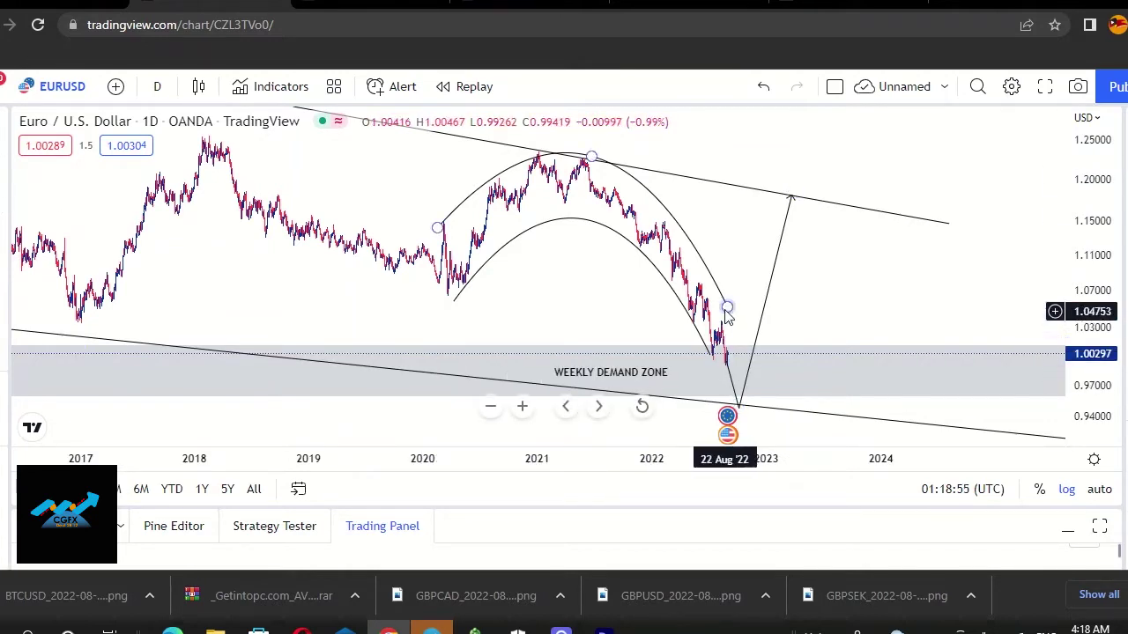
- Draw a second arrow path from the lower trend line around the end of 2022 up to the upper trend line in mid-2023
left_click(2, 234)
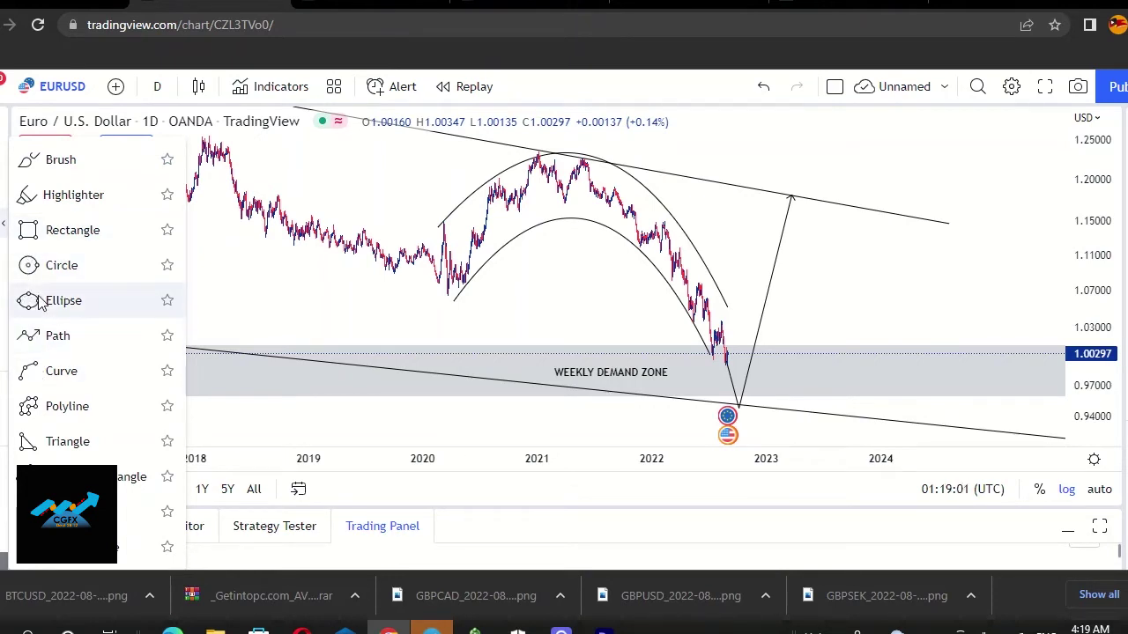
left_click(34, 336)
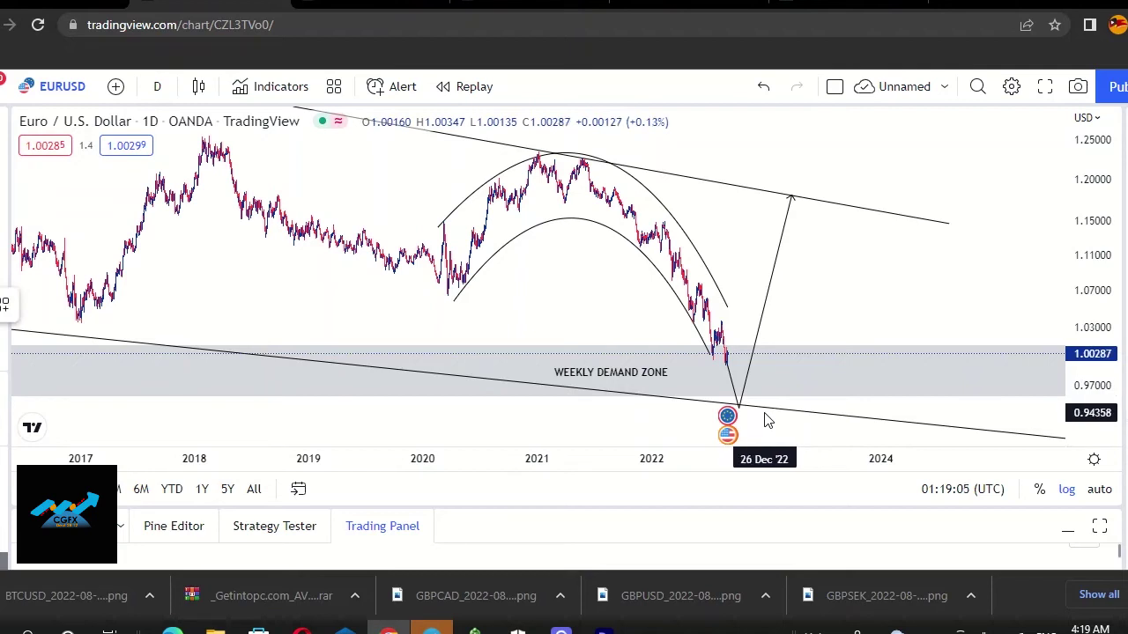
double_click(830, 209)
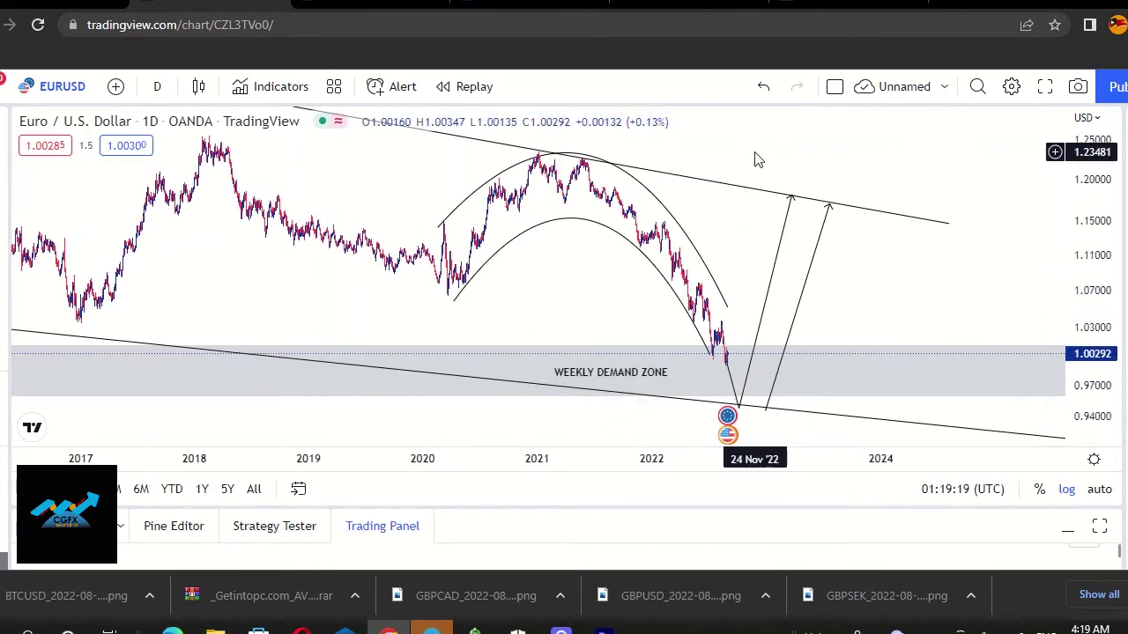
- Switch the chart to the 4 hours timeframe and bring the latest price in the demand zone into view
left_click(157, 86)
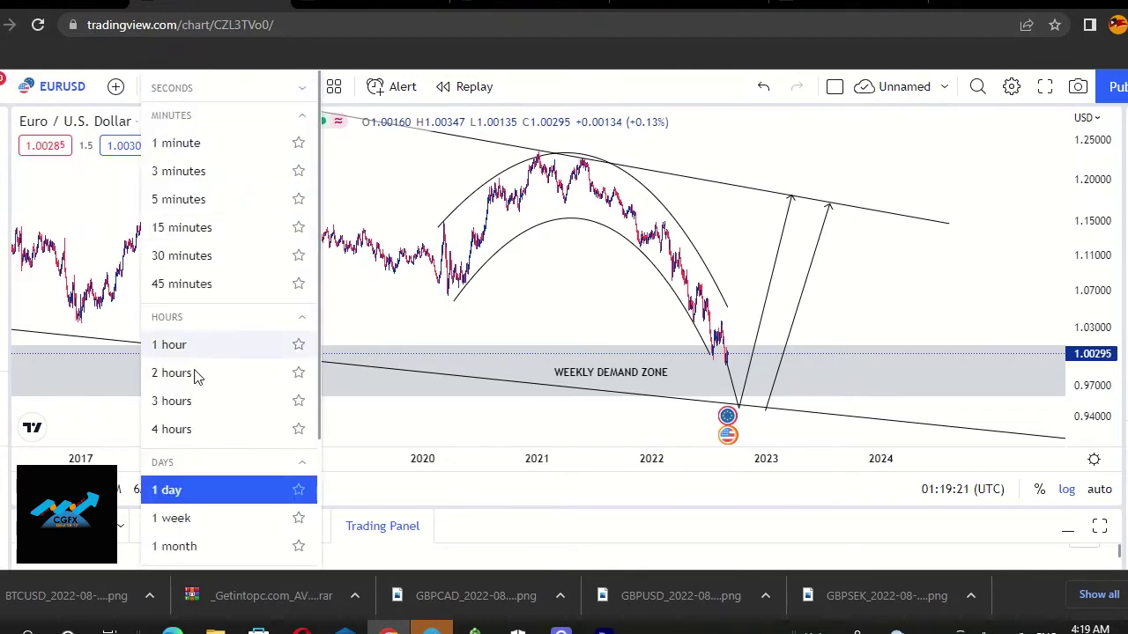
left_click(180, 431)
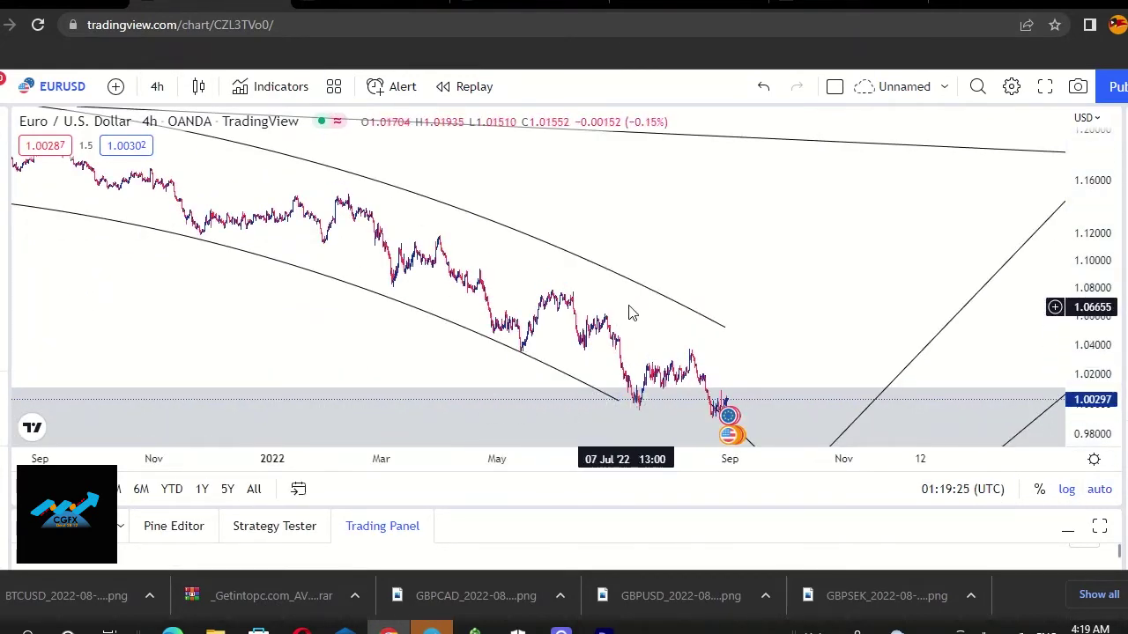
left_click_drag(703, 243, 667, 149)
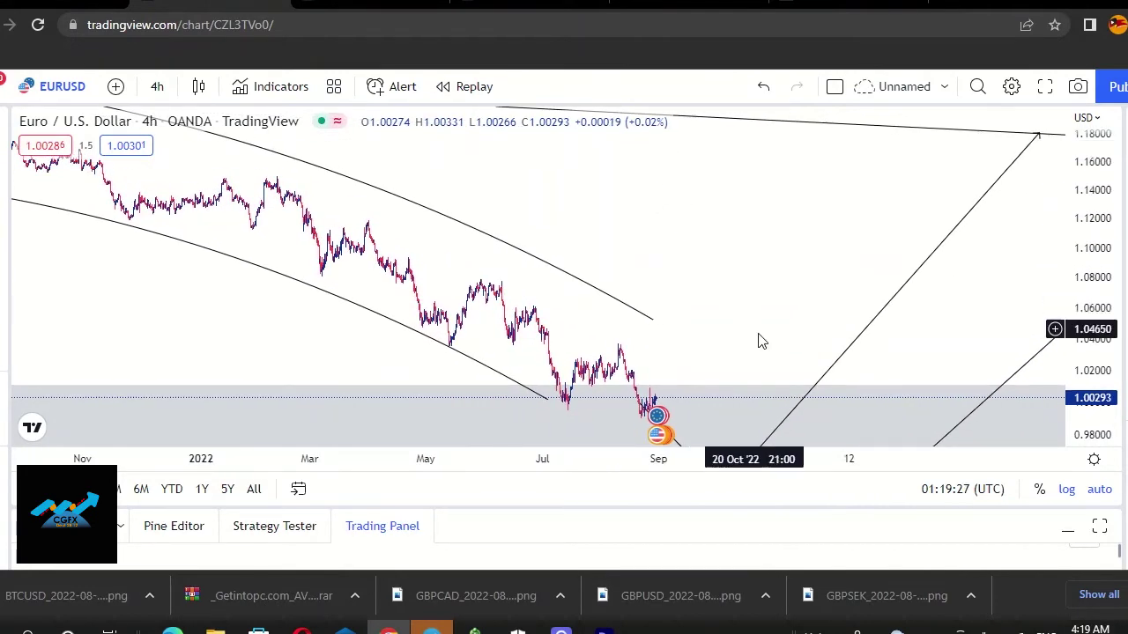
scroll(458, 315, "up", 5)
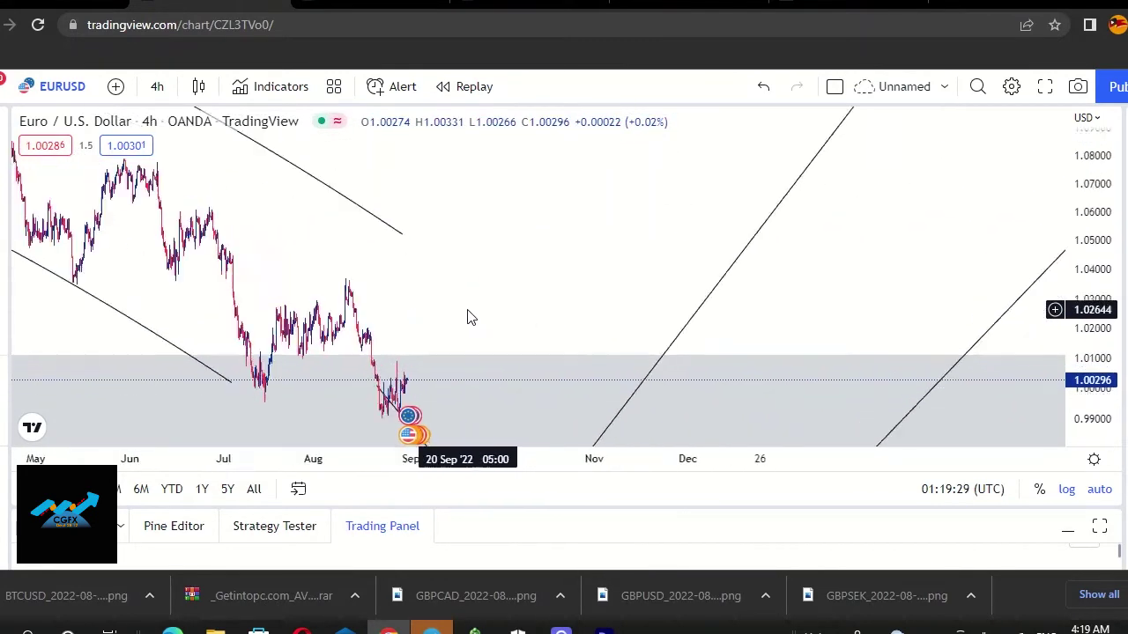
- Circle the mid-July and late-August 2022 lows inside the demand zone with freehand brush strokes
scroll(861, 220, "down", 5)
left_click_drag(1098, 259, 969, 345)
left_click_drag(820, 287, 770, 183)
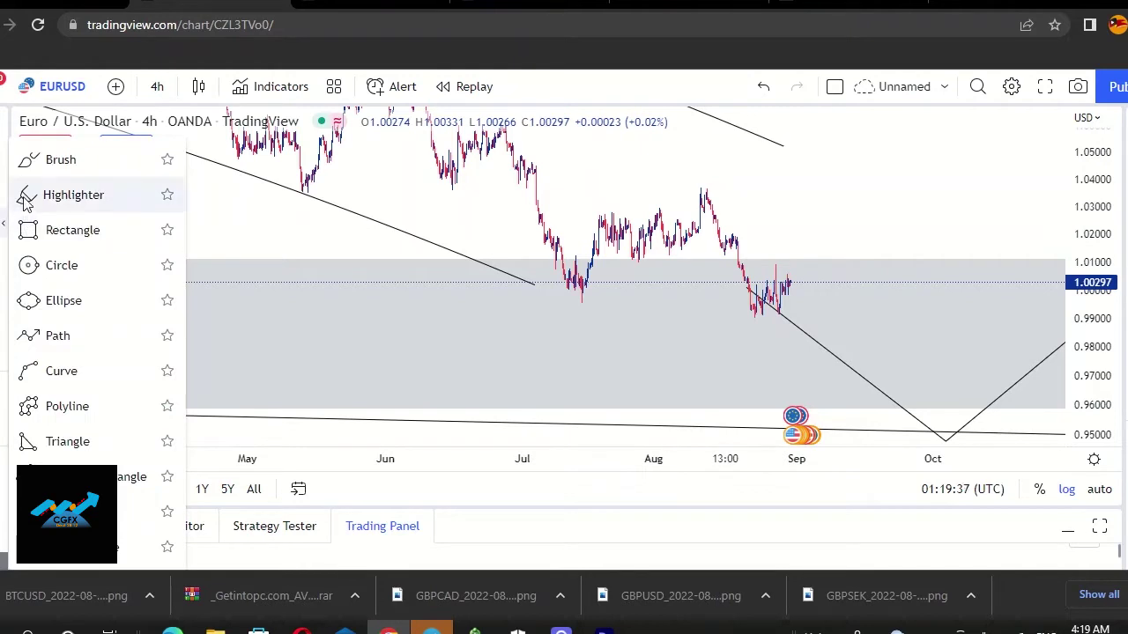
left_click_drag(589, 295, 538, 303)
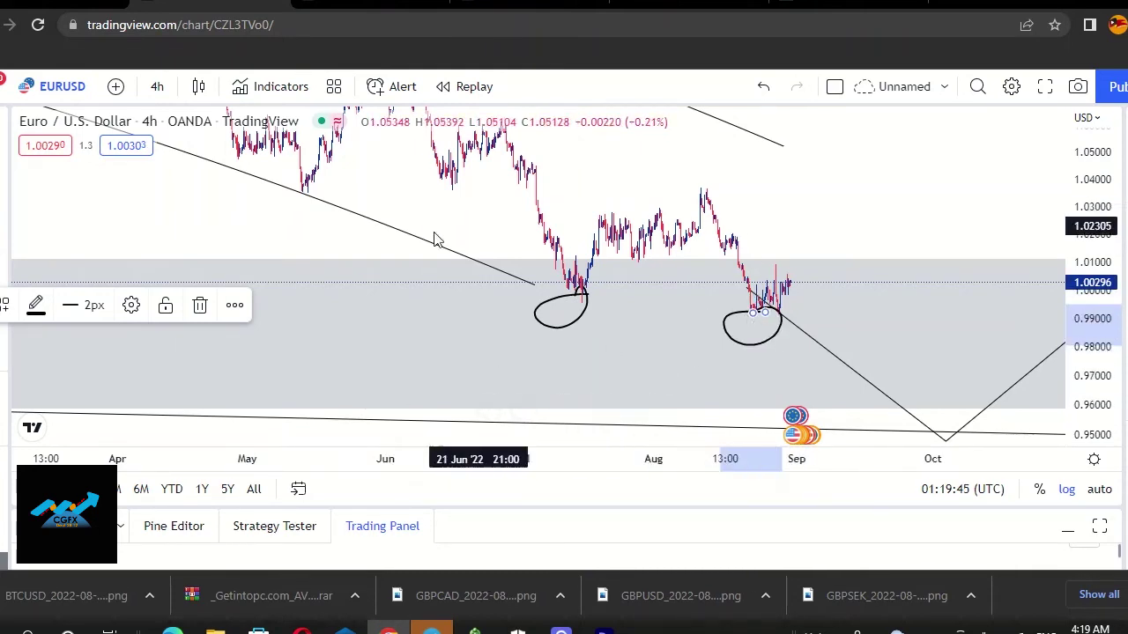
- Move the WEEKLY DEMAND ZONE label to about 0.98, just below and between the two circled lows
scroll(571, 301, "down", 3)
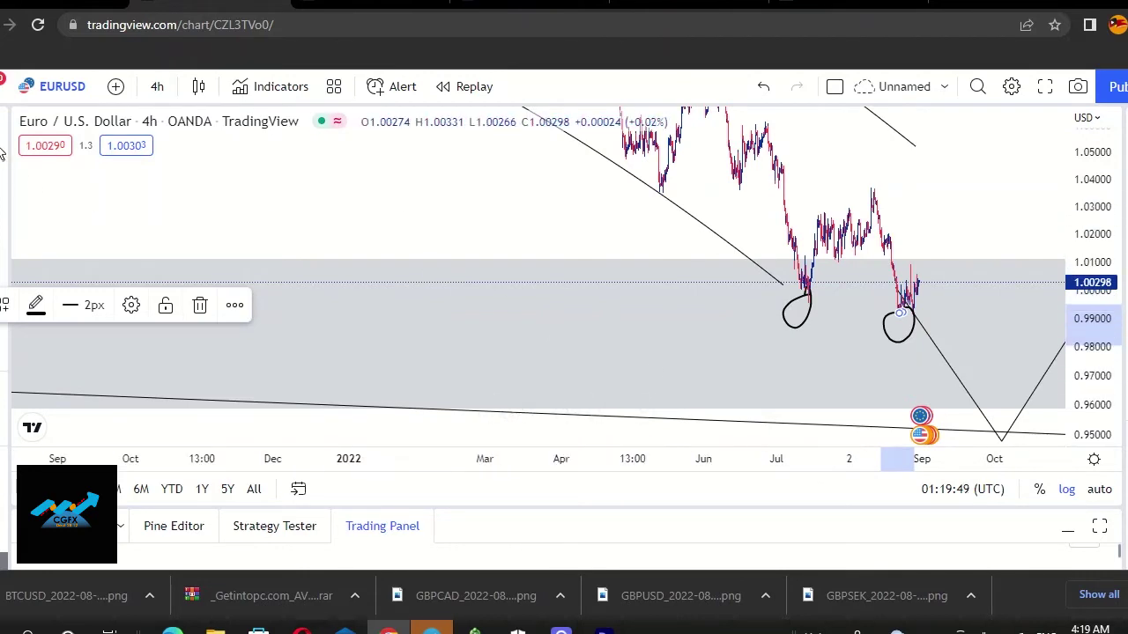
left_click_drag(463, 204, 909, 237)
left_click_drag(56, 350, 997, 351)
left_click_drag(936, 228, 490, 333)
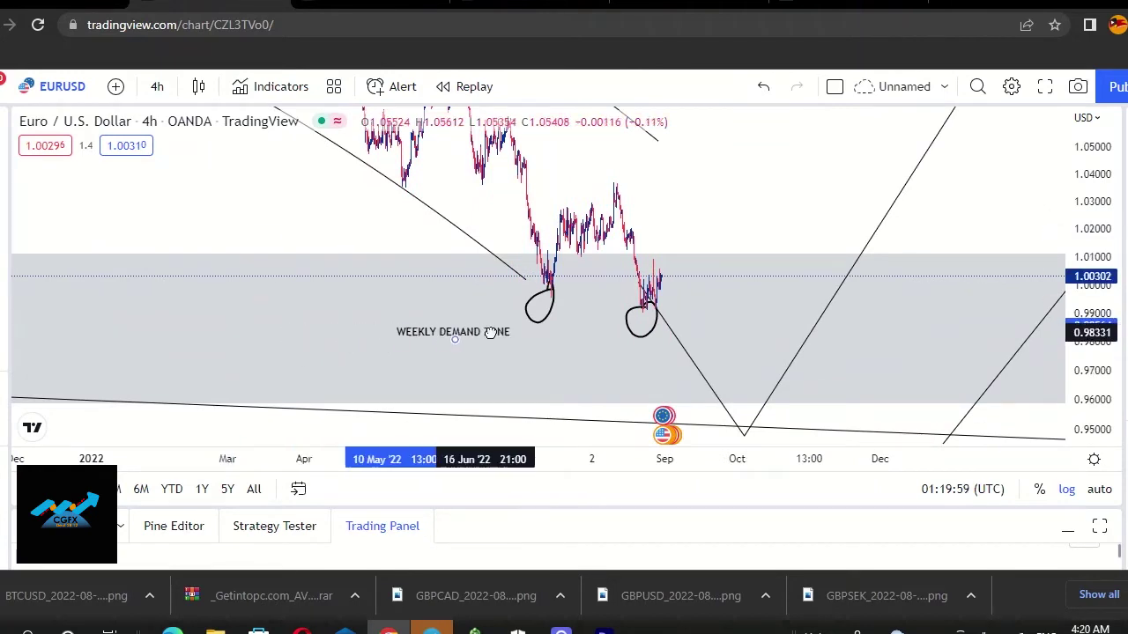
left_click_drag(607, 333, 552, 359)
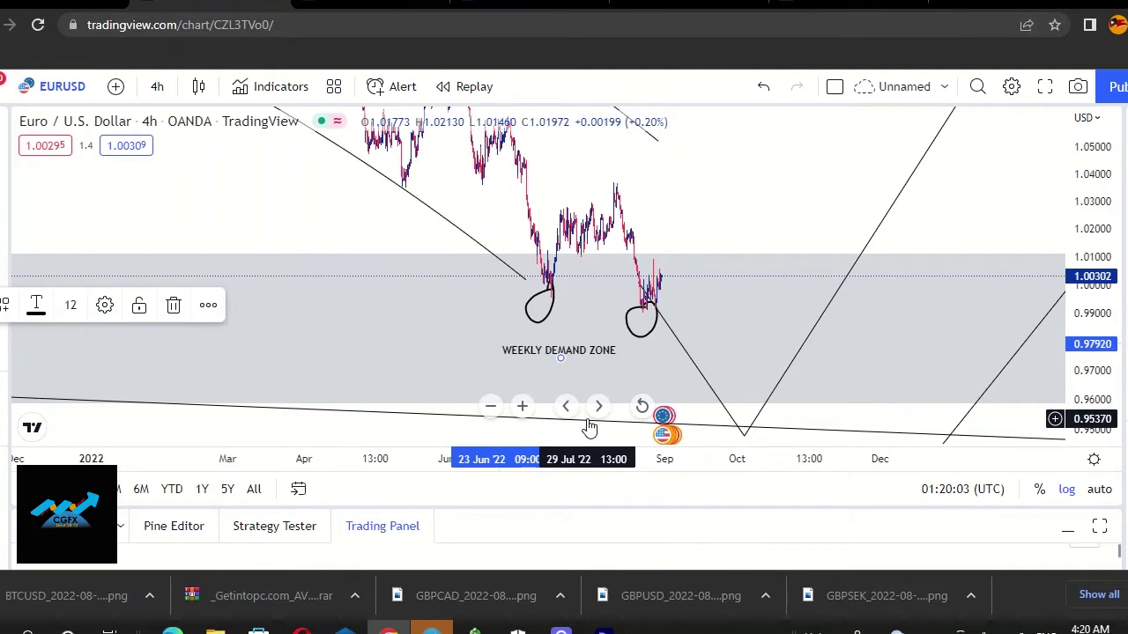
- Circle the sharp rise from the late-August 2022 low with a freehand brush loop
left_click_drag(687, 244, 607, 226)
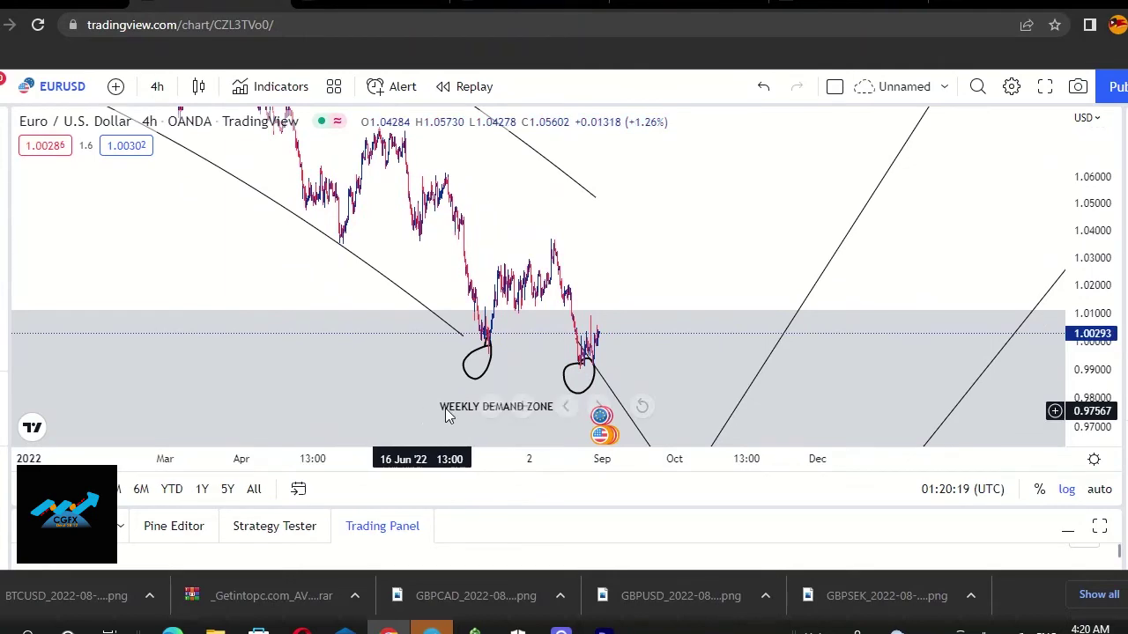
scroll(529, 370, "up", 3)
left_click_drag(458, 320, 1013, 292)
left_click_drag(1113, 377, 1112, 450)
left_click_drag(848, 258, 619, 236)
scroll(619, 236, "right", 10)
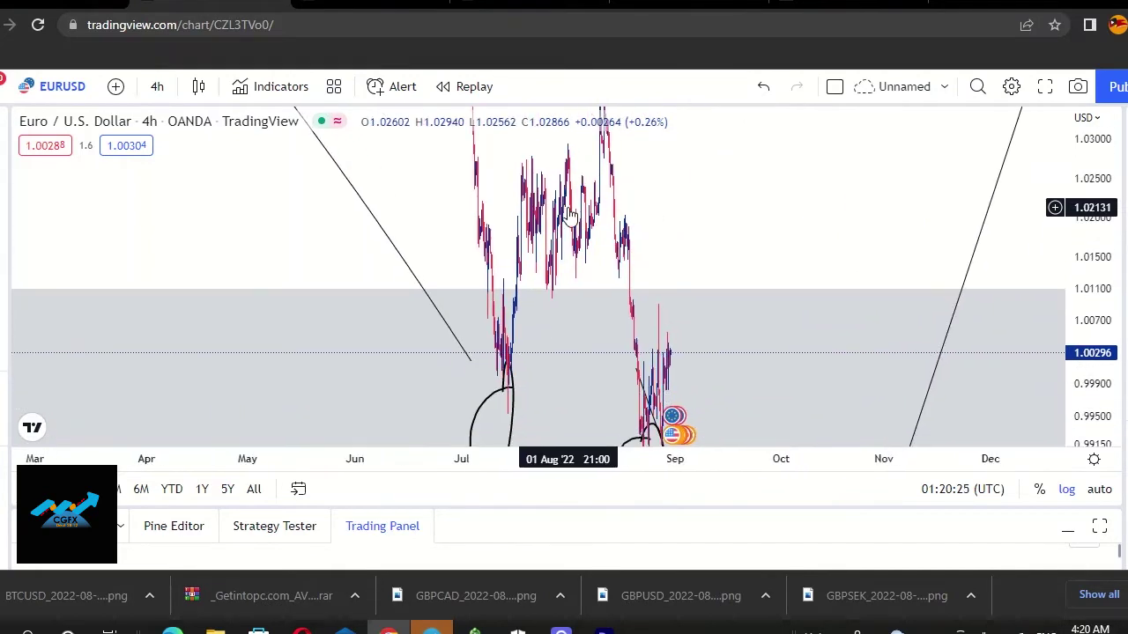
left_click_drag(445, 252, 967, 181)
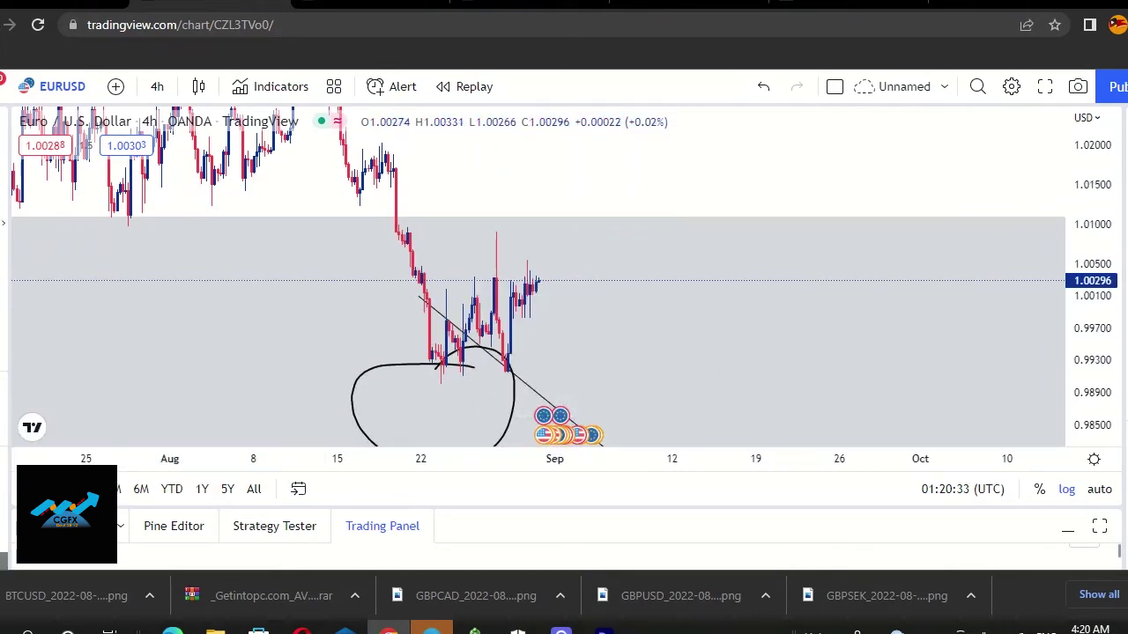
left_click(514, 302)
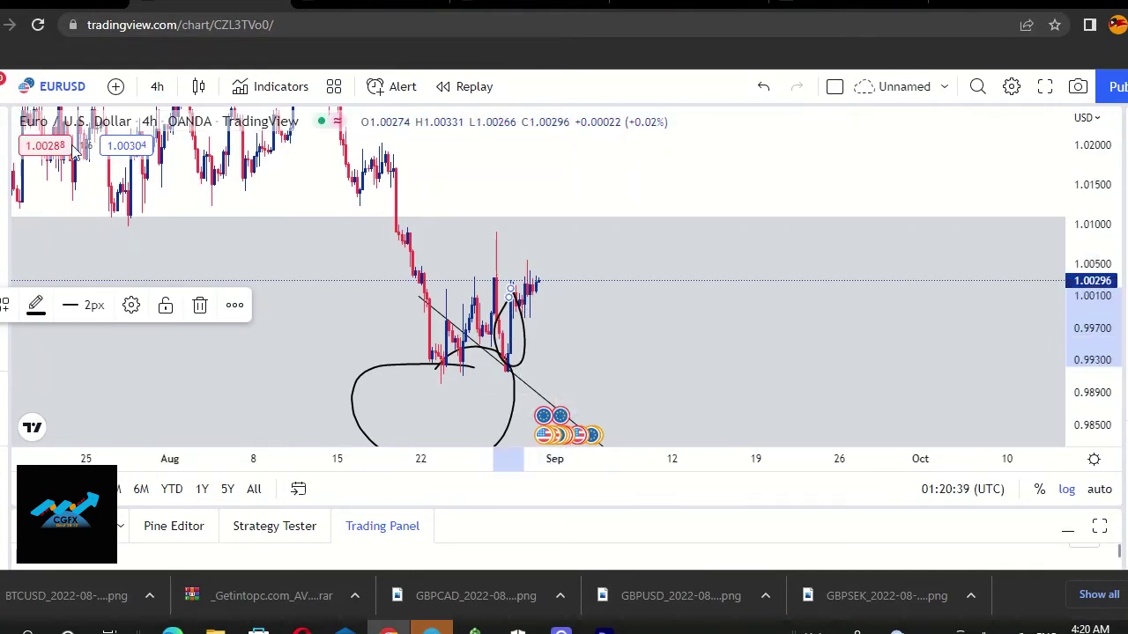
- Delete the small brush loop and draw a short rising line under the latest candles, from about 0.998 on 29 August to about 1.004
left_click(511, 359)
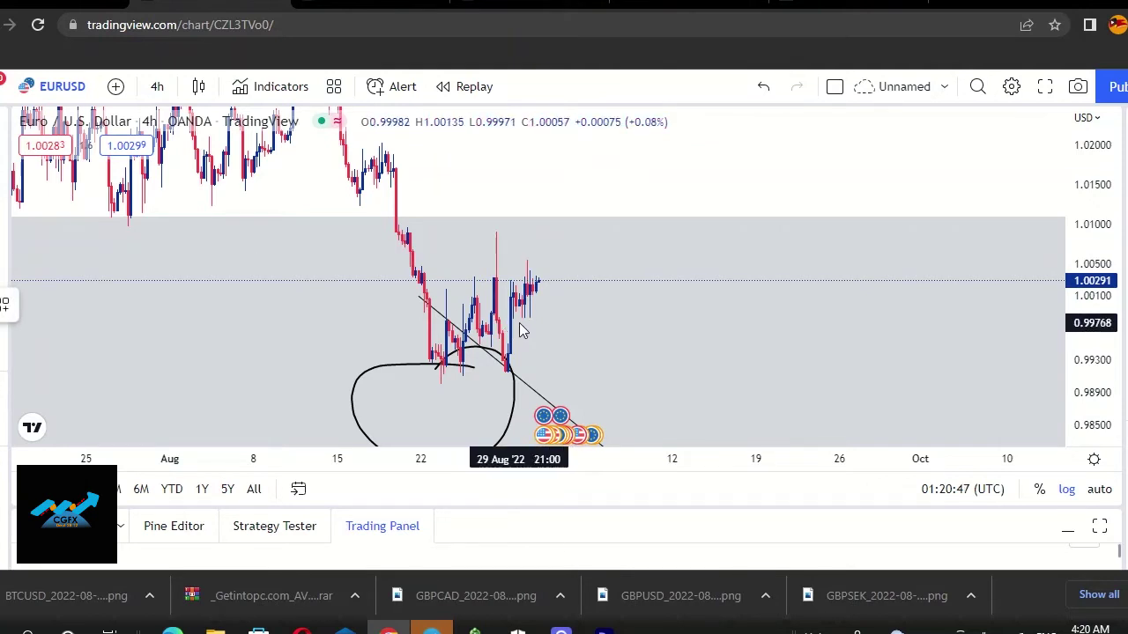
left_click(557, 278)
left_click(49, 174)
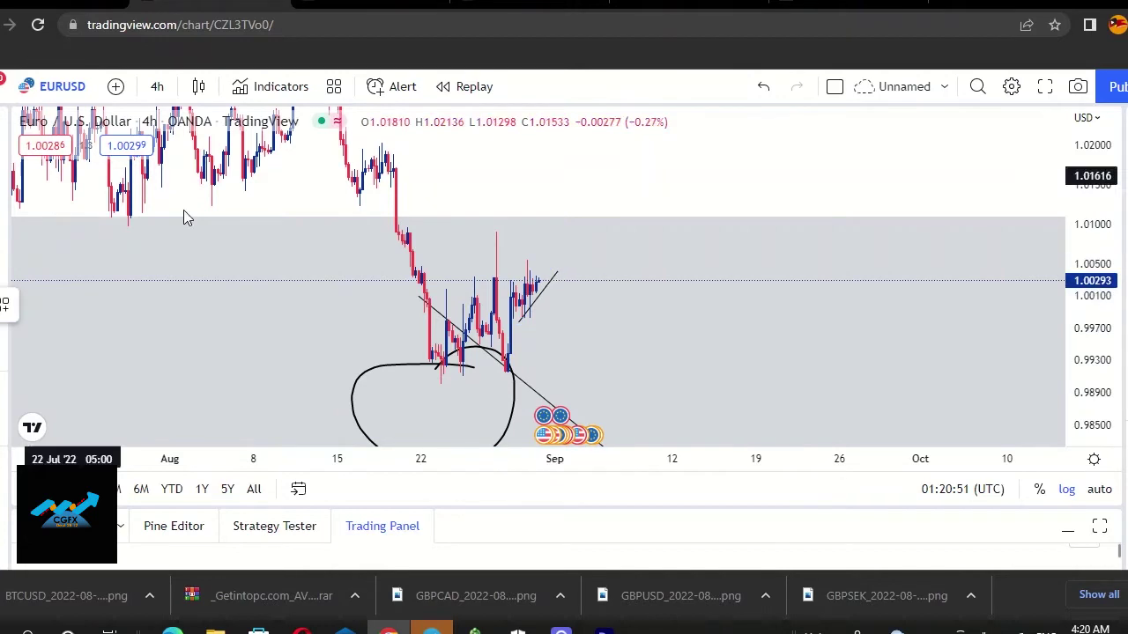
- Draw a short rising line above the latest candles, from about 1.0023 to 1.0041, and discard a trial vertical brush stroke
left_click(508, 291)
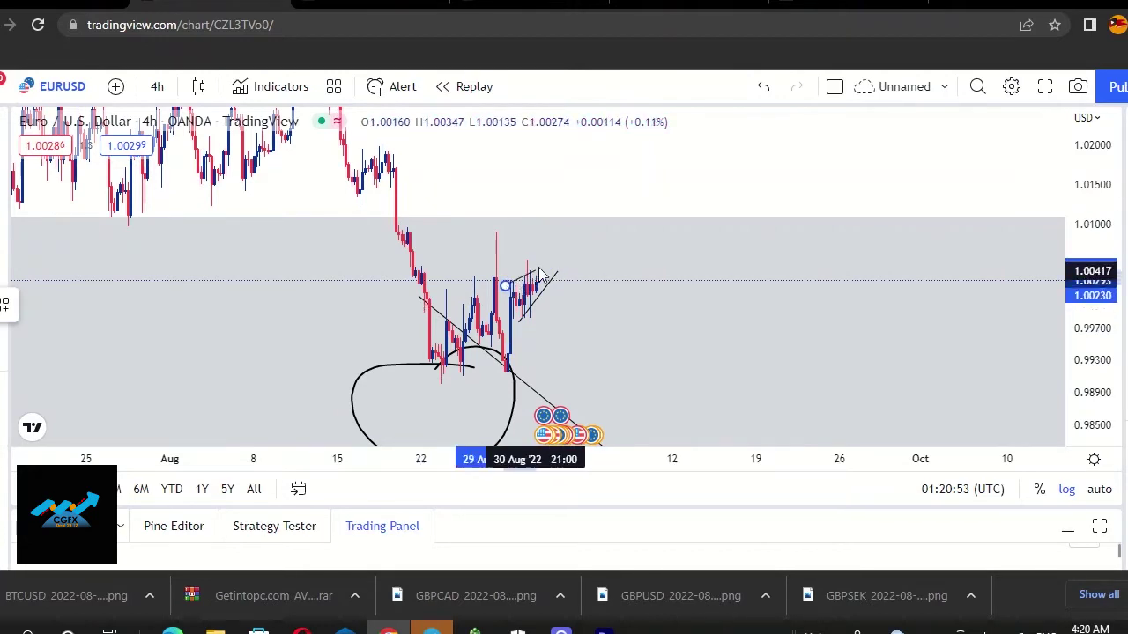
left_click(564, 273)
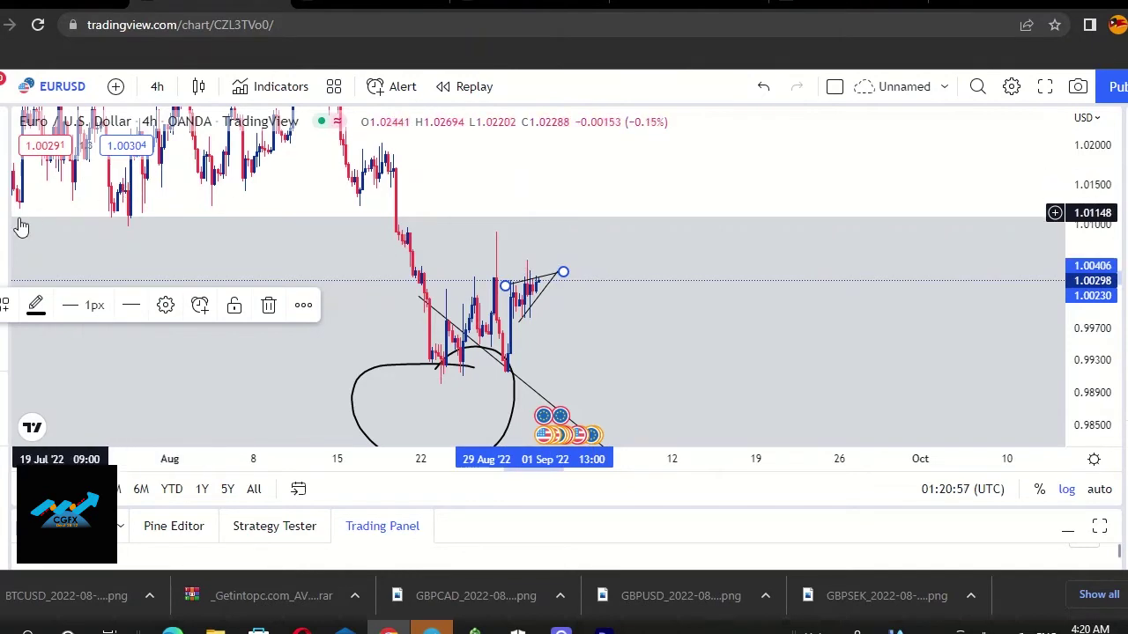
mouse_move(589, 280)
left_mouse_down()
mouse_move(592, 130)
mouse_move(589, 149)
left_mouse_up()
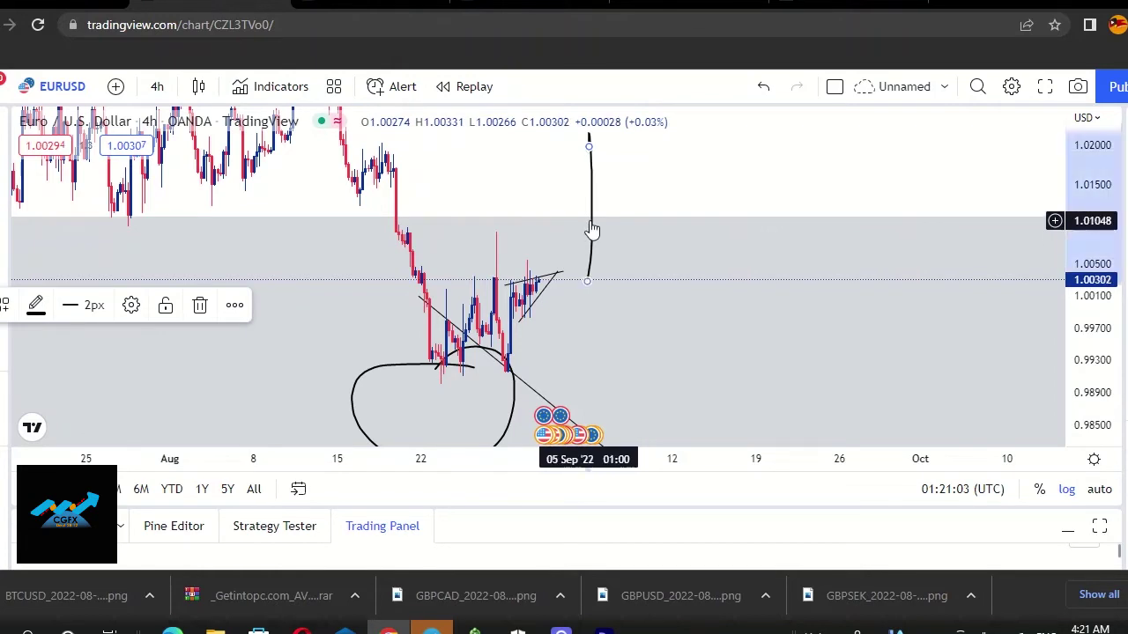
key("Delete")
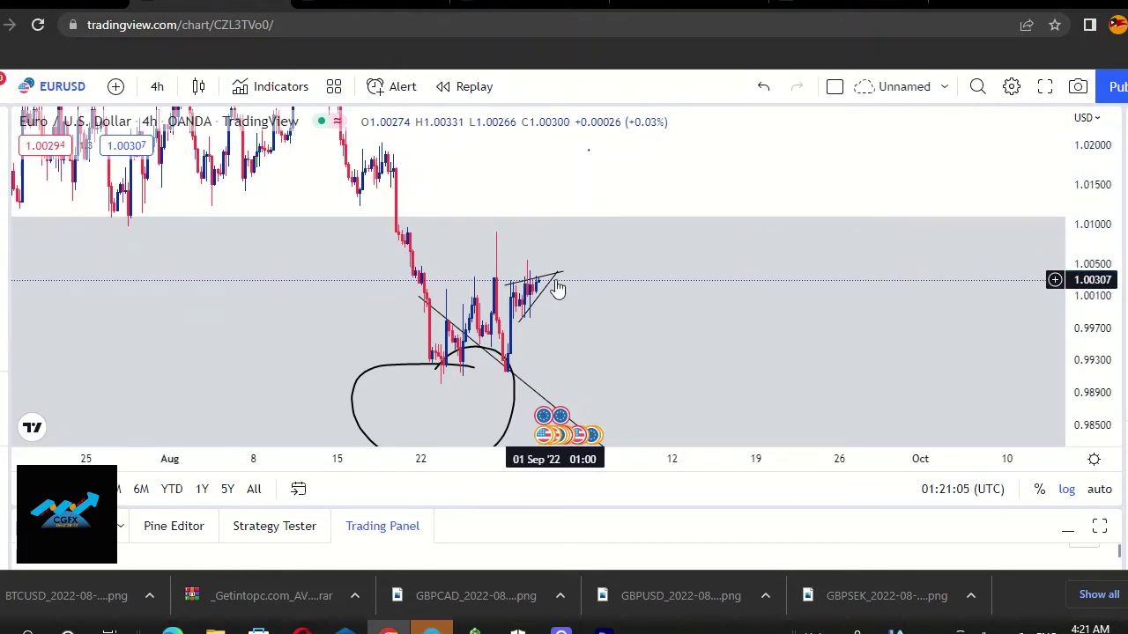
- Delete the freehand brush circles around the mid-July and late-August lows in the demand zone
scroll(575, 332, "down", 2)
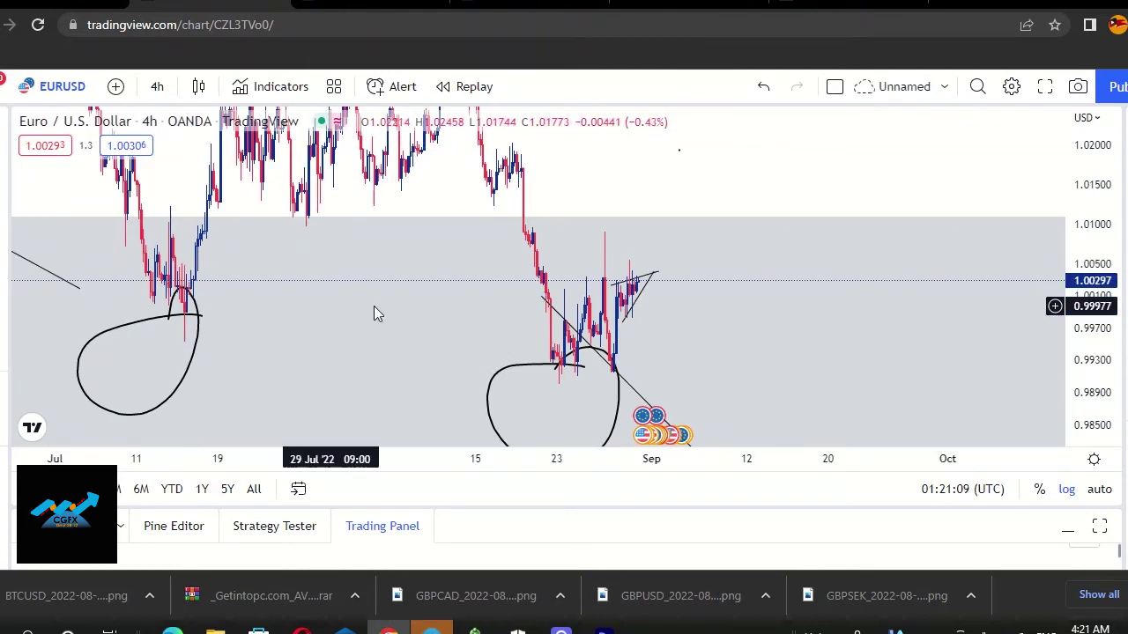
scroll(550, 303, "down", 2)
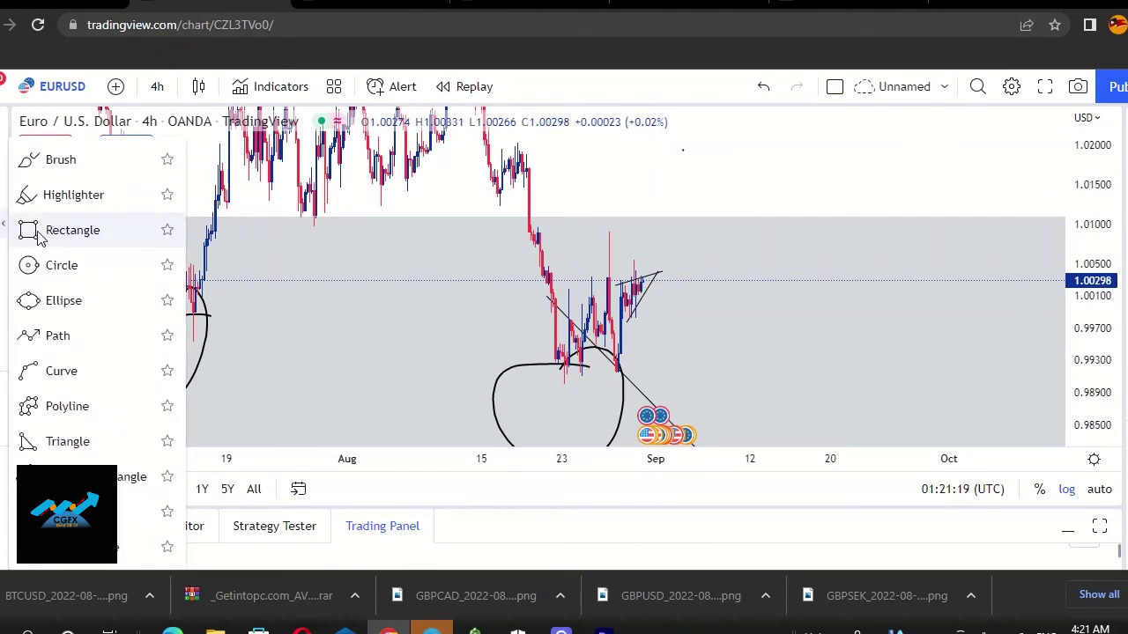
scroll(674, 357, "up", 2)
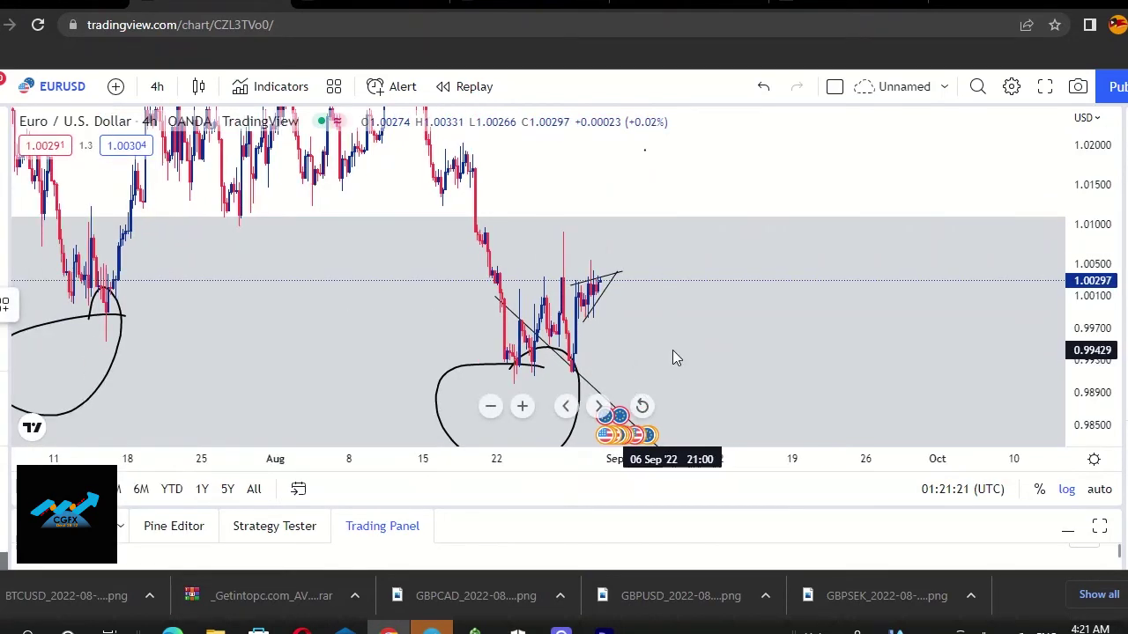
scroll(674, 356, "down", 4)
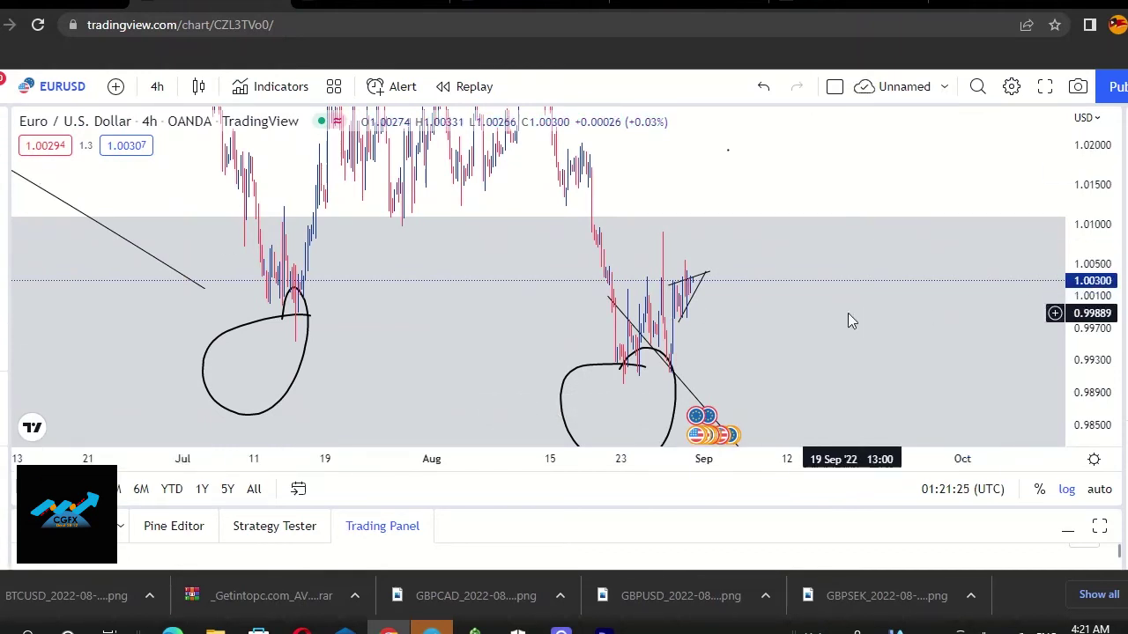
left_click(580, 377)
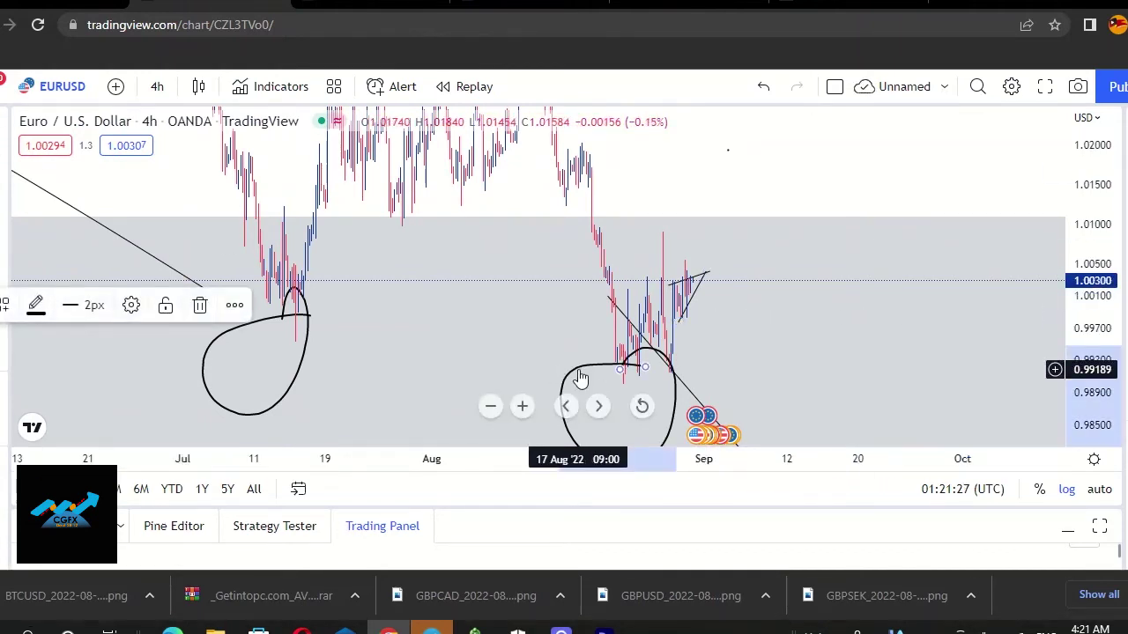
key("Delete")
key("Delete")
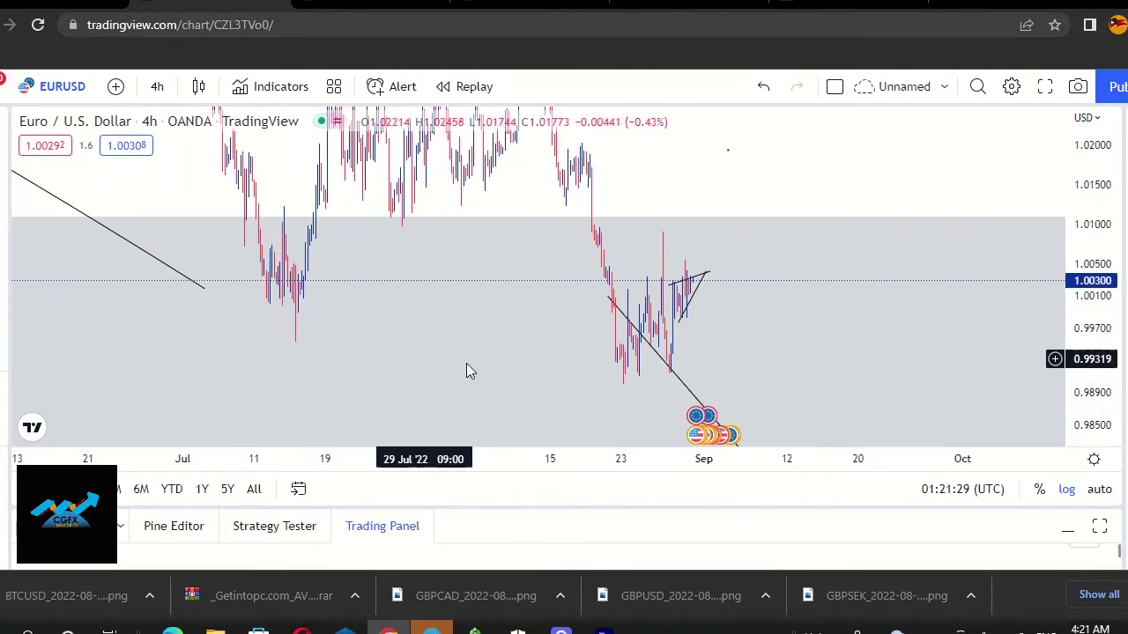
- Fit the price scale automatically and switch the chart to the 1-hour timeframe
scroll(917, 339, "down", 4)
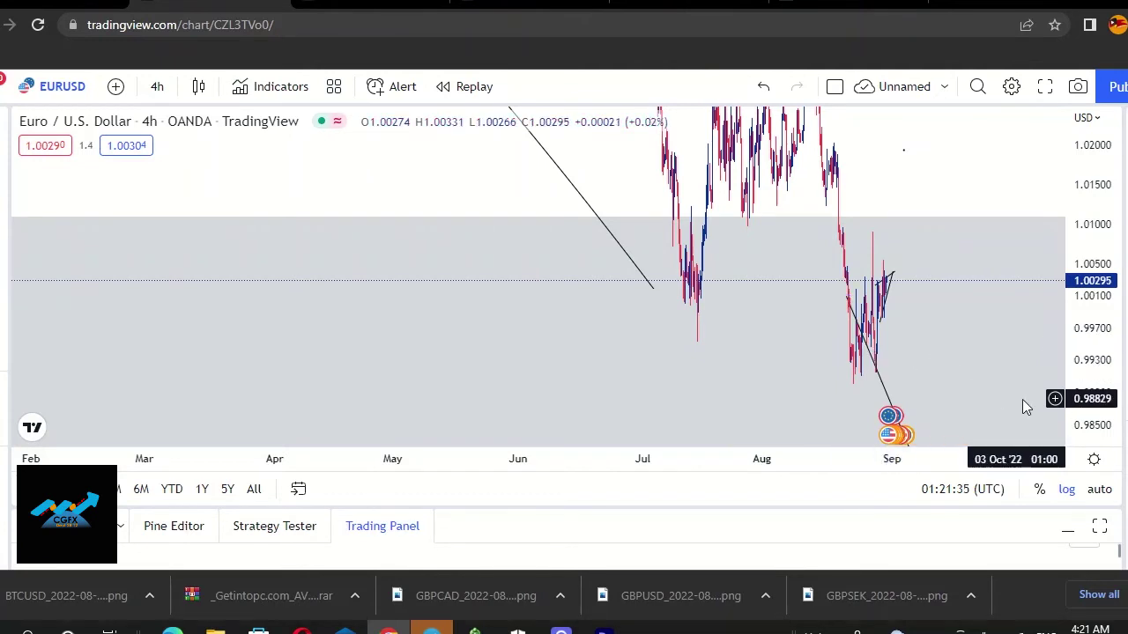
left_click(1099, 489)
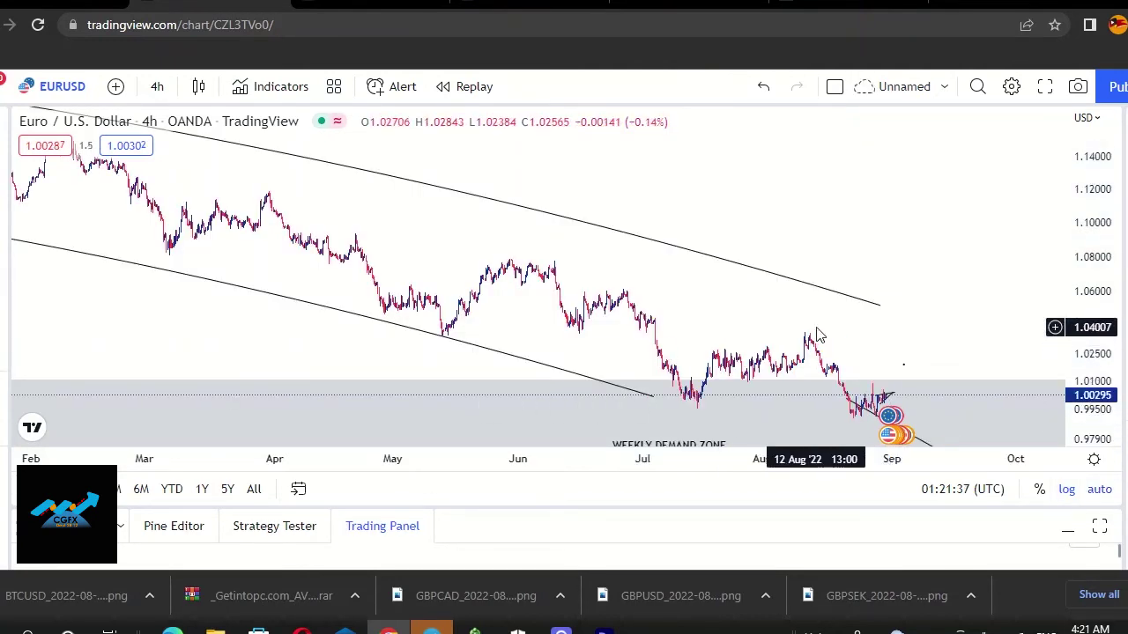
left_click(158, 87)
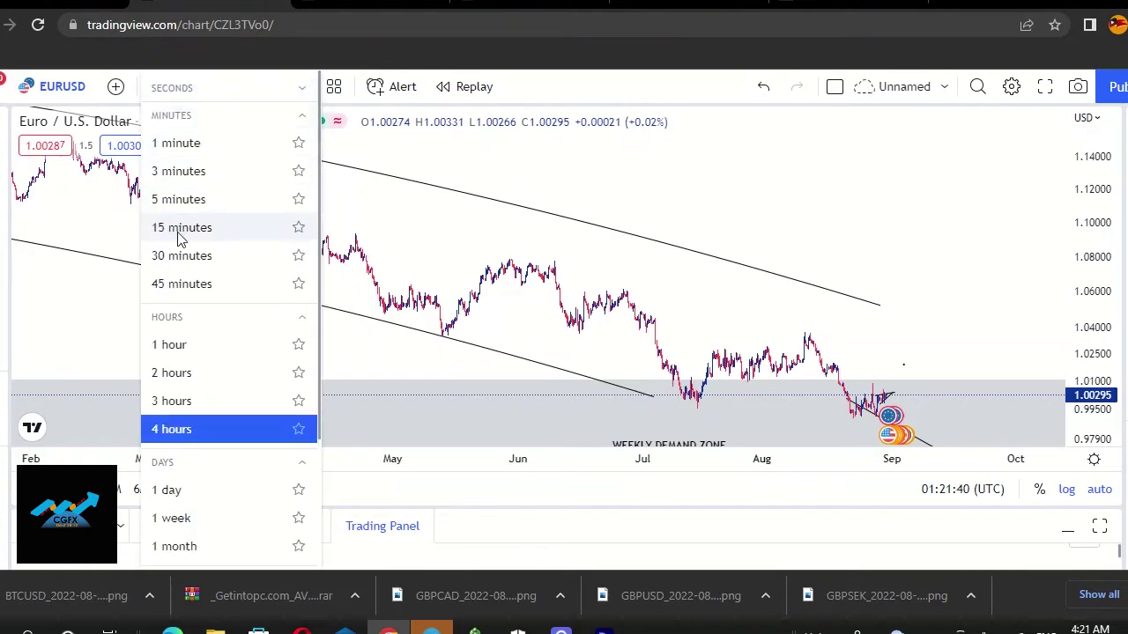
left_click(159, 344)
scroll(906, 347, "down", 5)
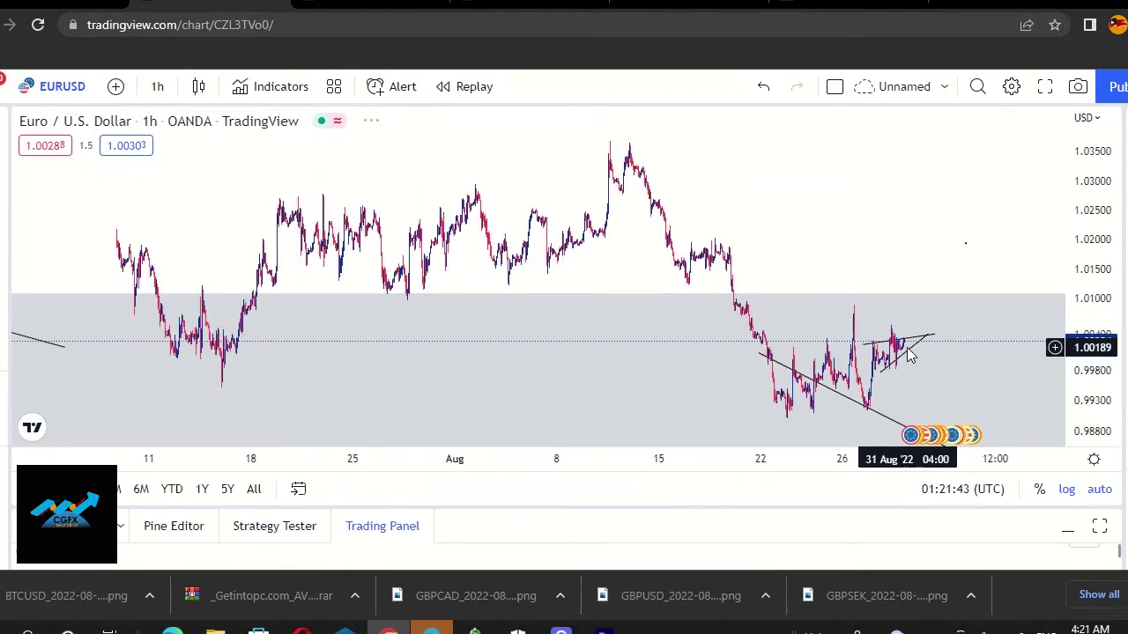
scroll(863, 343, "down", 1)
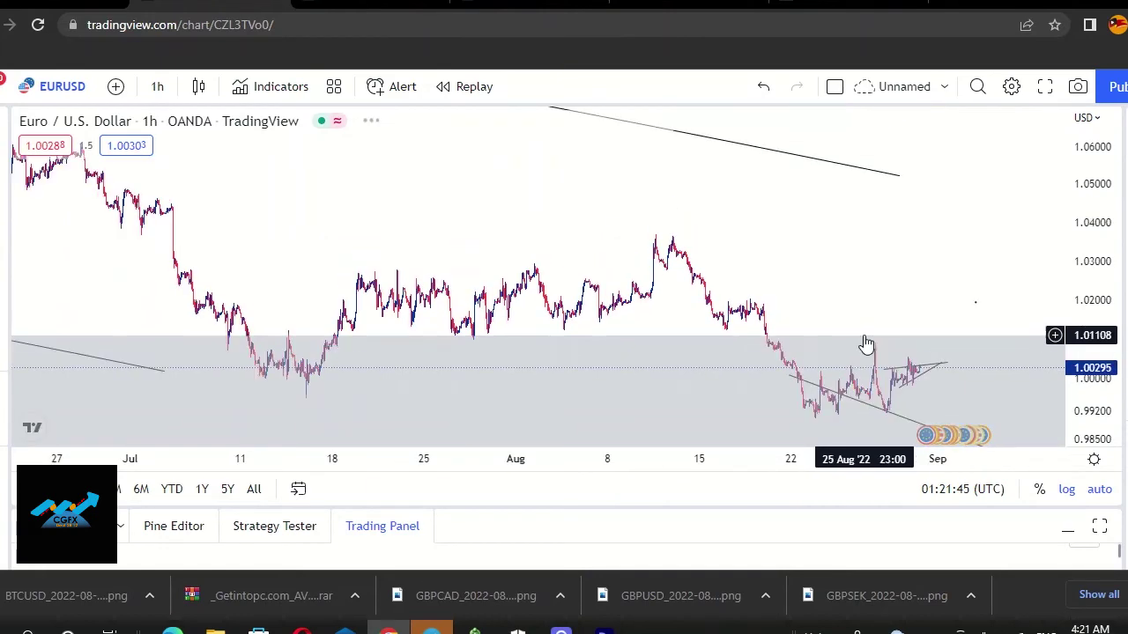
- Draw a descending trend line from the late-June high across the mid-August highs, extending it to about 1.016 in mid-September
left_click_drag(842, 274, 932, 272)
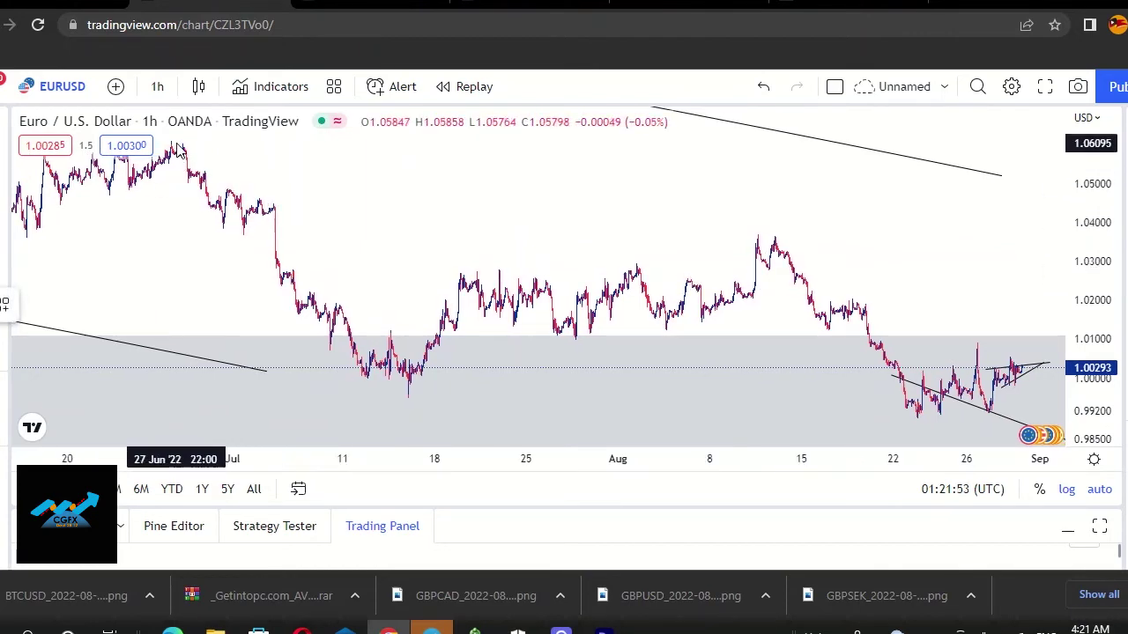
left_click_drag(173, 140, 999, 272)
scroll(725, 194, "right", 5)
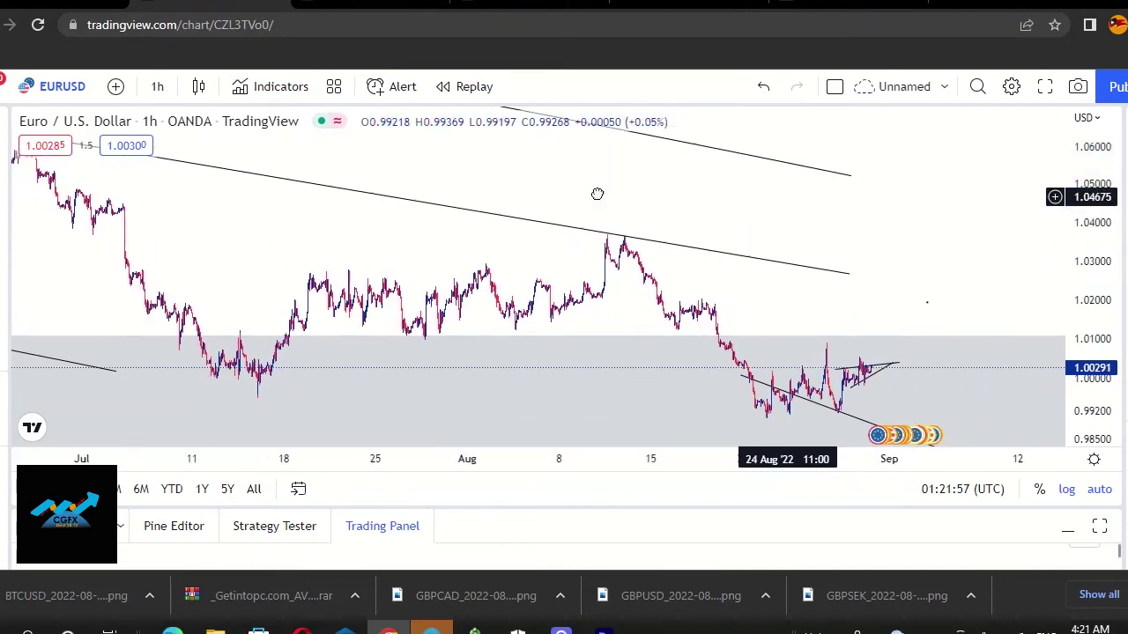
left_click_drag(529, 203, 782, 264)
left_click_drag(649, 191, 825, 108)
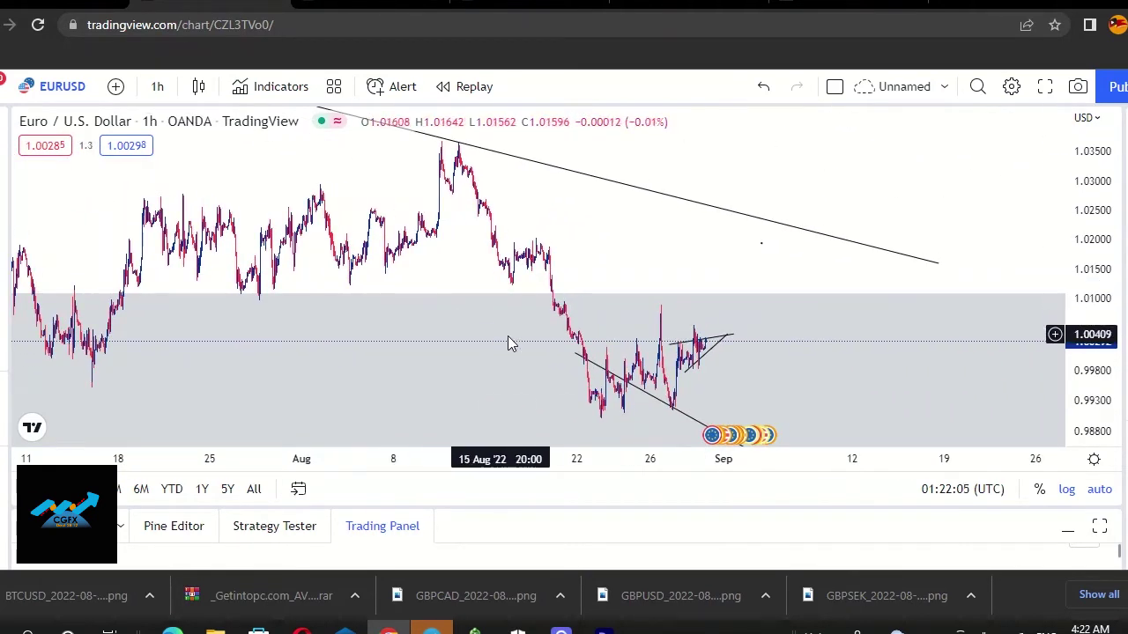
left_click_drag(761, 255, 1007, 217)
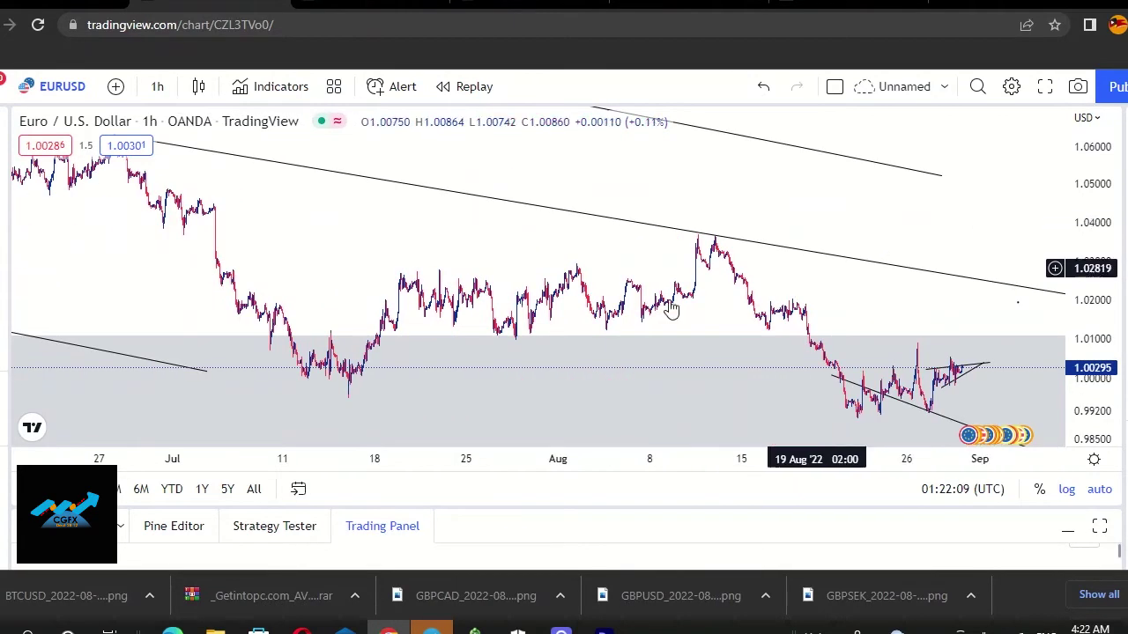
left_click_drag(518, 279, 432, 216)
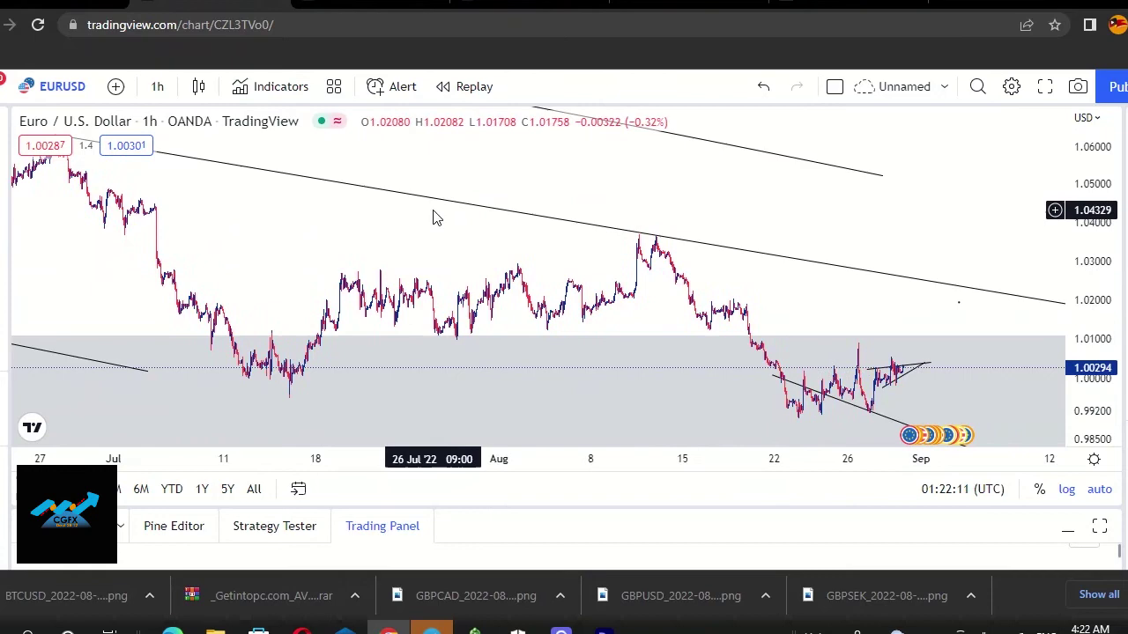
- Extend the lower descending channel line beneath the mid-July low, ending it at about 0.961 on 7 September
left_click_drag(121, 309, 594, 209)
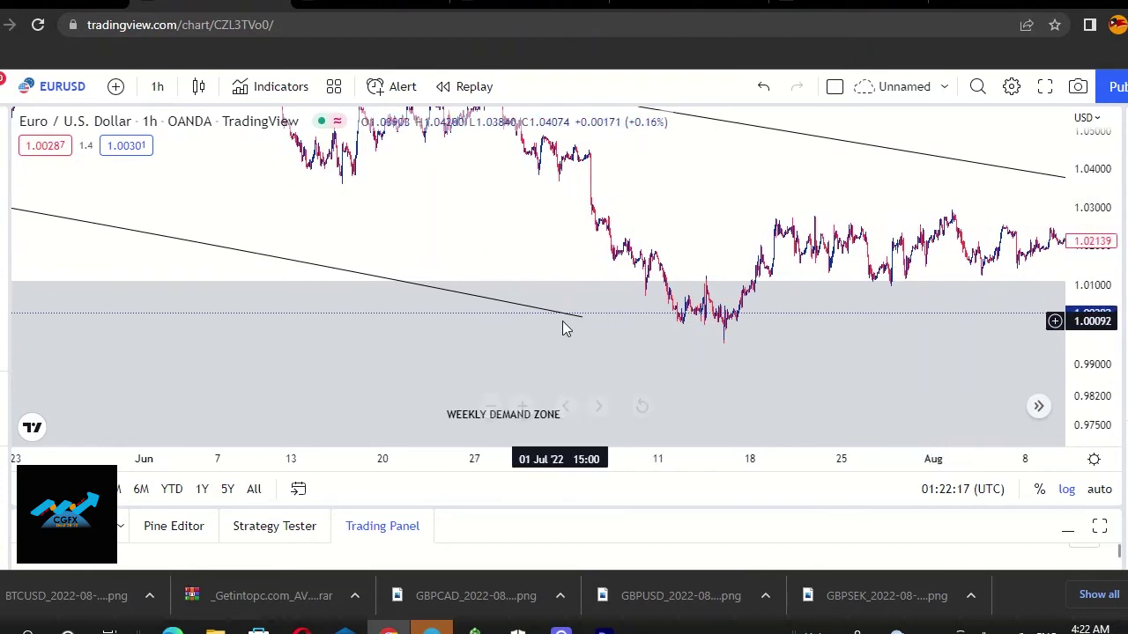
left_click(583, 319)
left_click_drag(585, 319, 986, 394)
left_click_drag(736, 221, 134, 128)
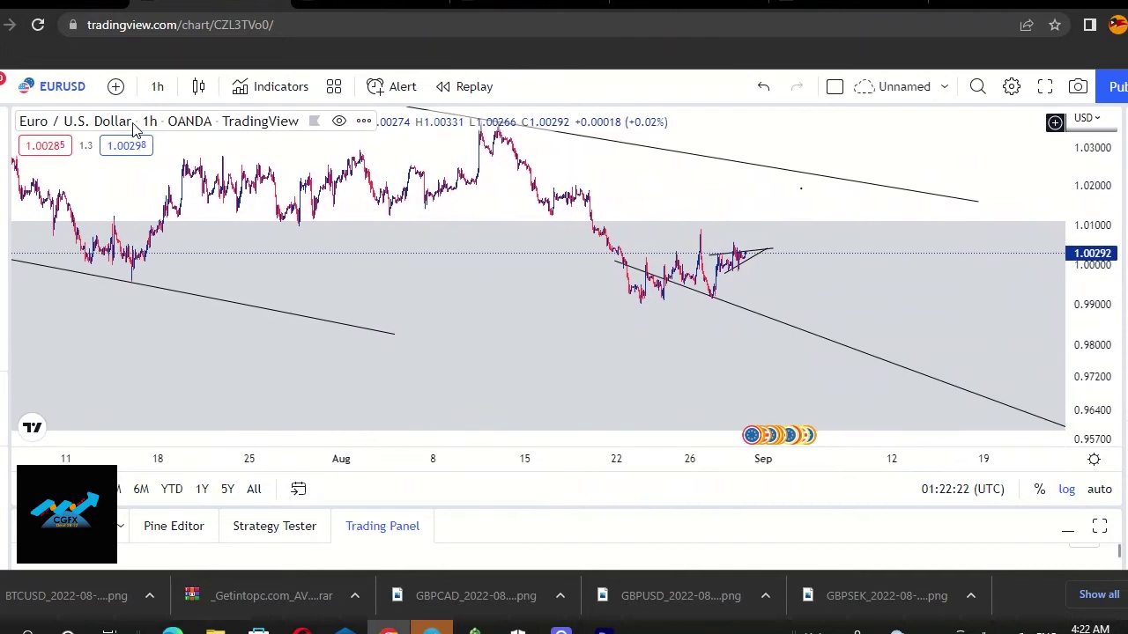
left_click(396, 336)
left_click_drag(396, 337, 850, 425)
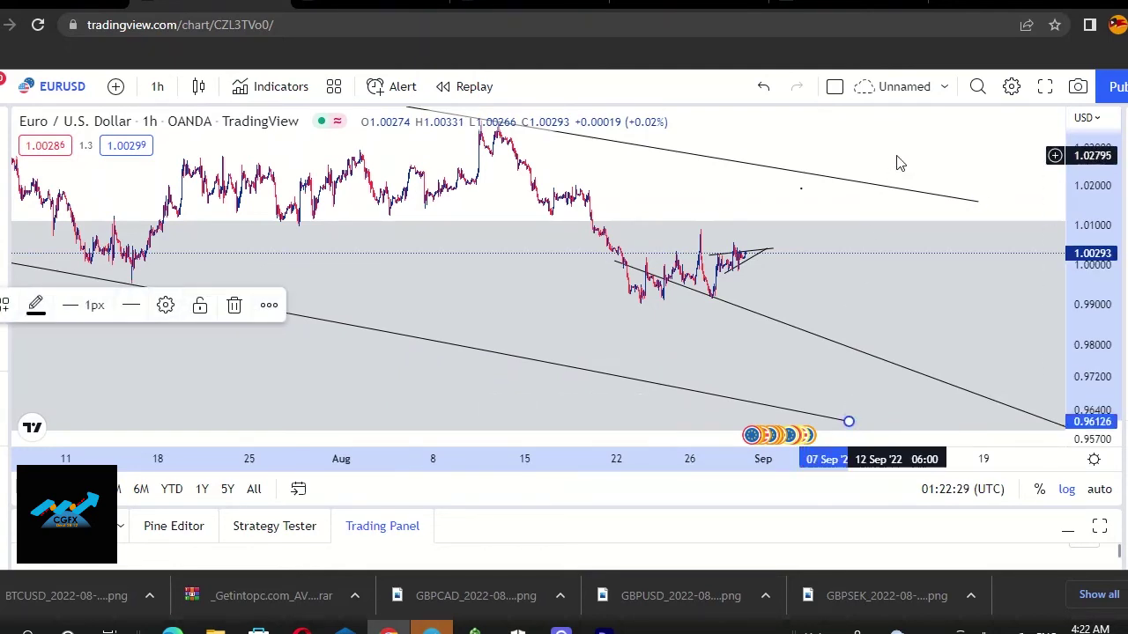
- Draw a rectangle from the mid-July low to mid-September, spanning about 1.001 down to 0.991
left_click_drag(776, 161, 813, 256)
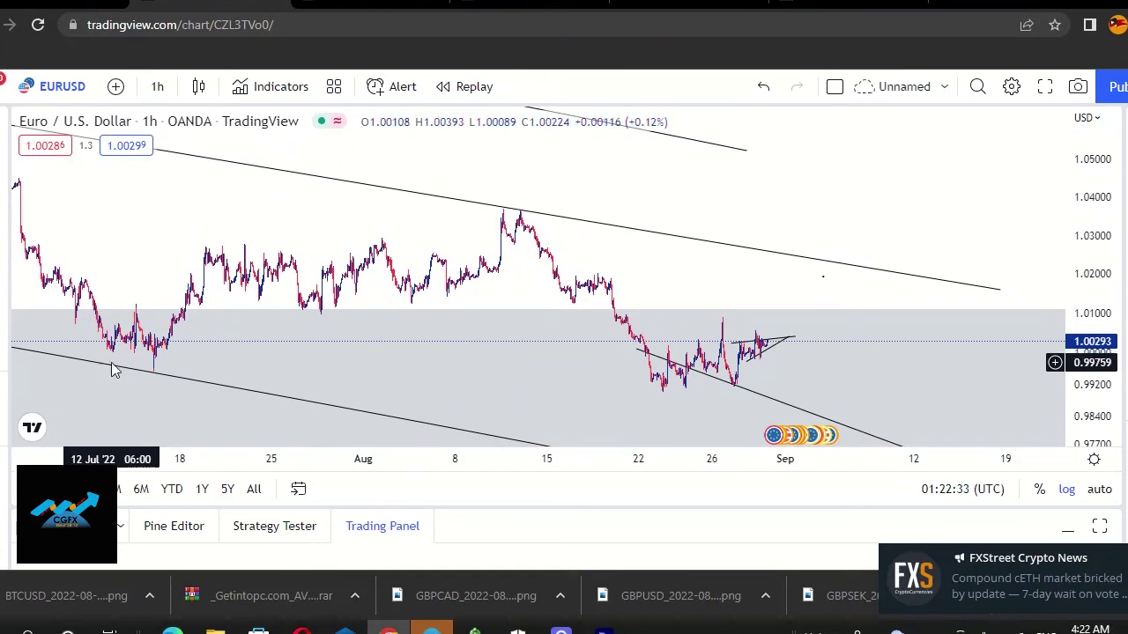
left_click_drag(757, 229, 736, 178)
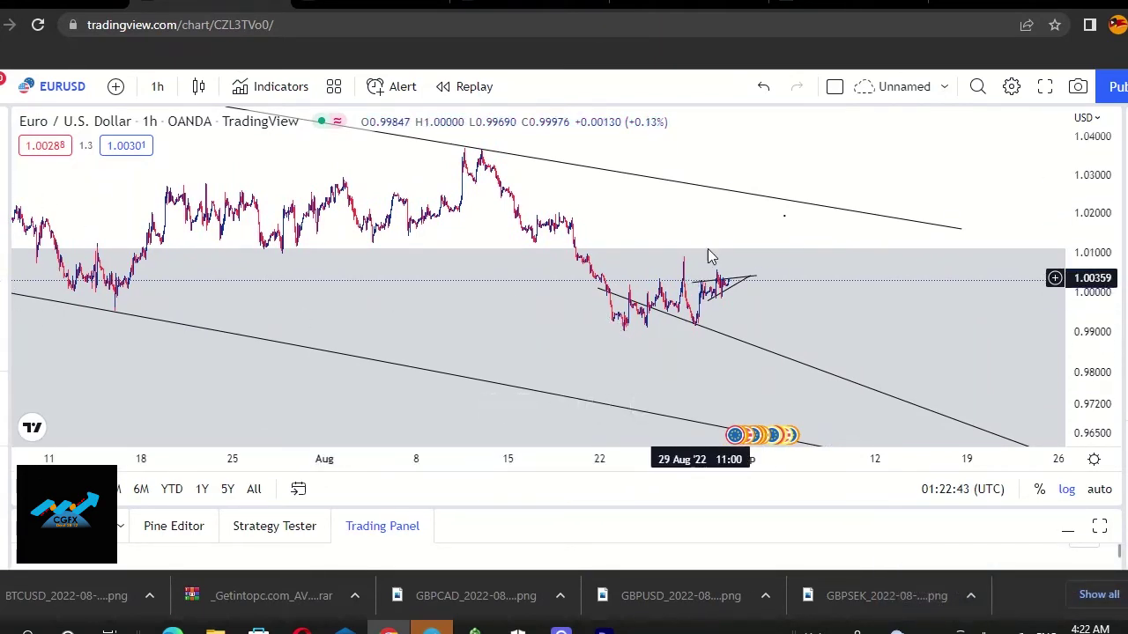
left_click_drag(707, 254, 694, 280)
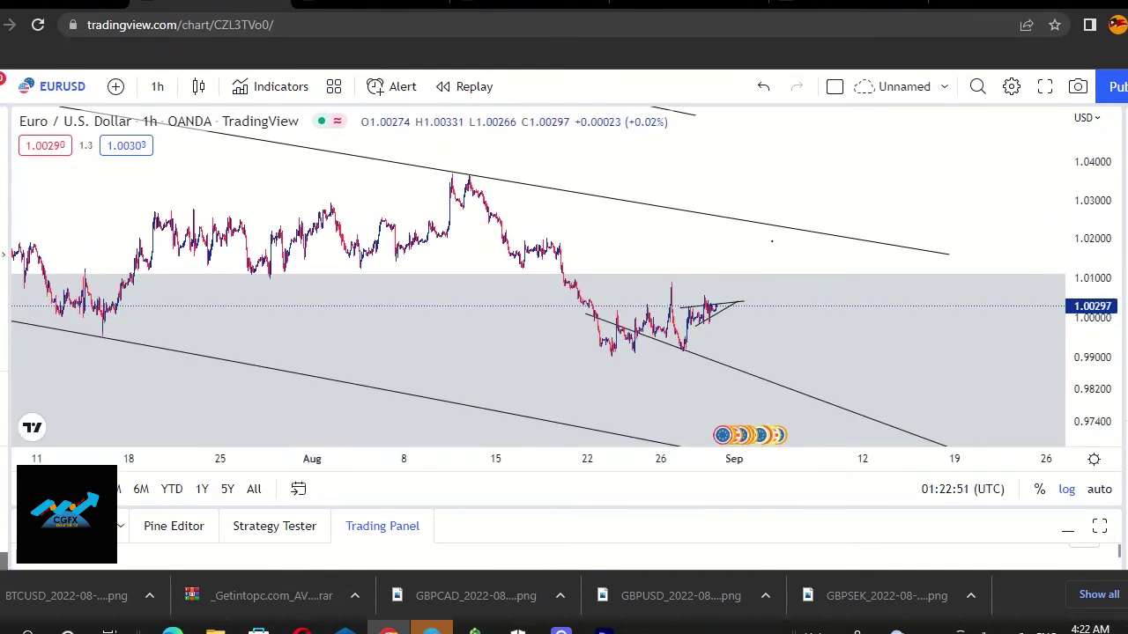
mouse_move(104, 324)
left_mouse_down()
mouse_move(131, 338)
mouse_move(675, 363)
mouse_move(811, 385)
mouse_move(904, 355)
left_mouse_up()
left_click(670, 298)
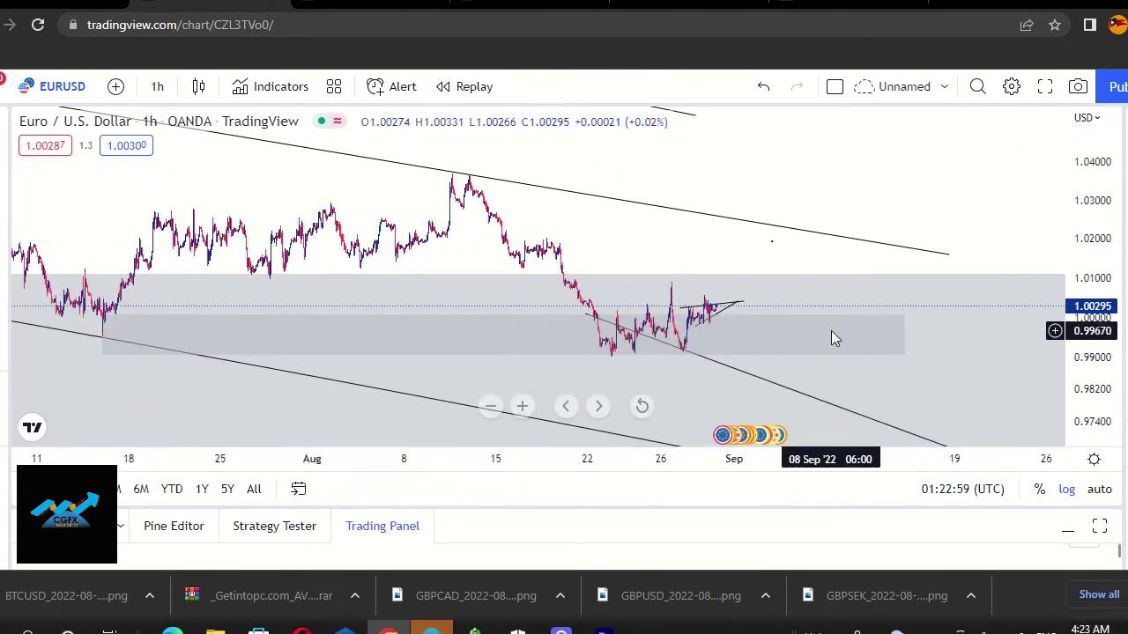
- Place a long position beside the latest candles with entry at 1.00092, stop at 0.99156 and target at about 1.035
left_click_drag(851, 191, 692, 188)
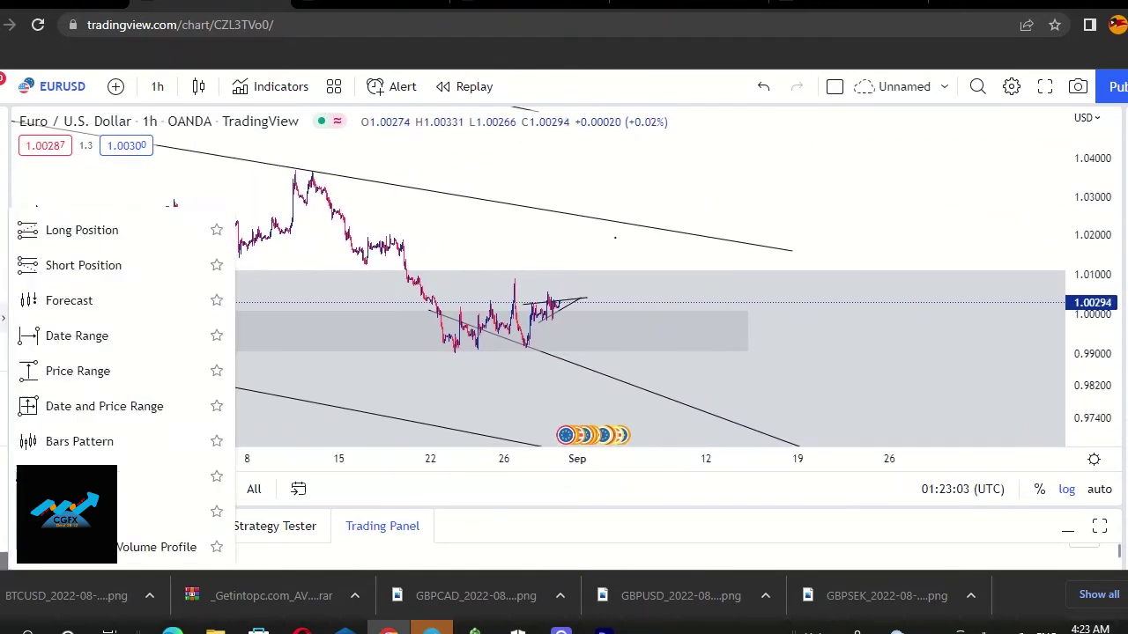
left_click(566, 311)
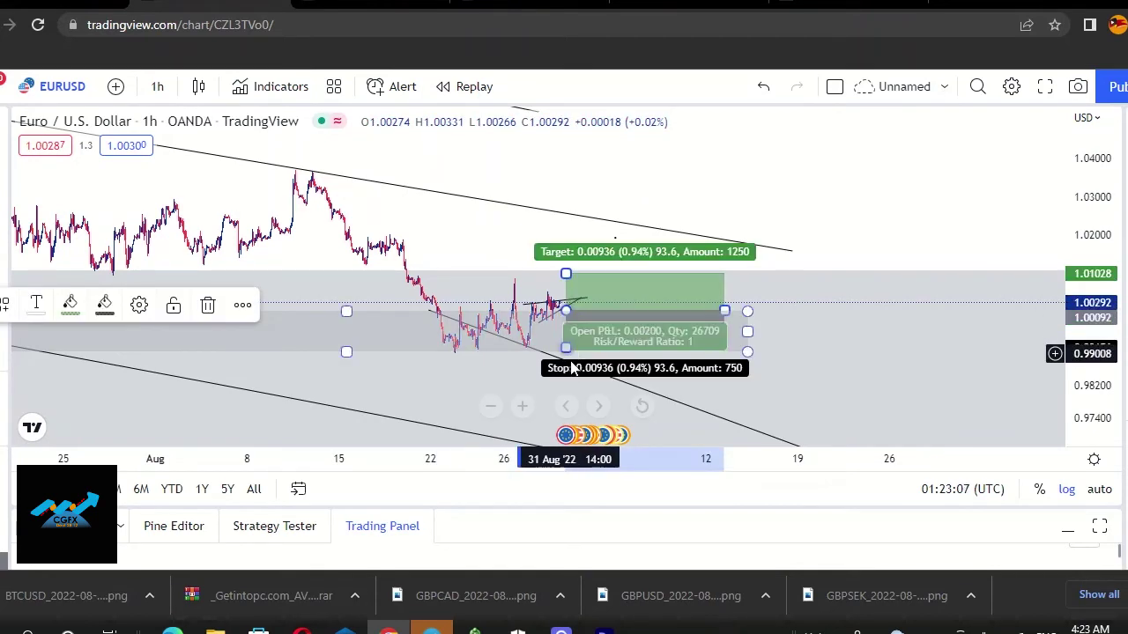
left_click_drag(566, 273, 564, 217)
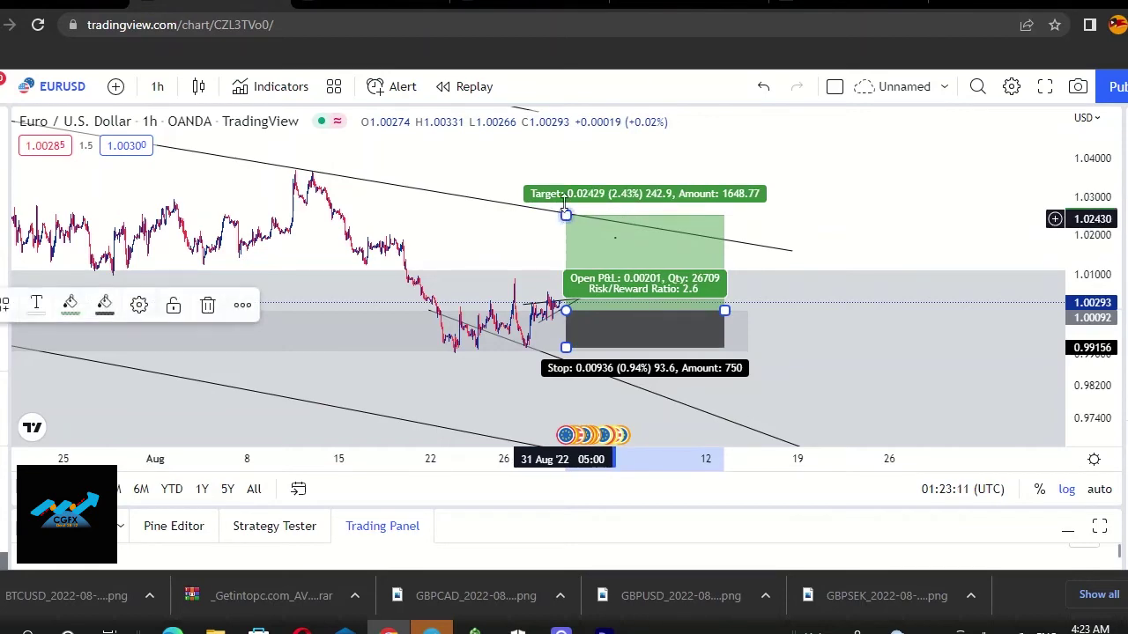
mouse_move(546, 161)
left_mouse_down()
mouse_move(649, 295)
mouse_move(709, 205)
left_mouse_up()
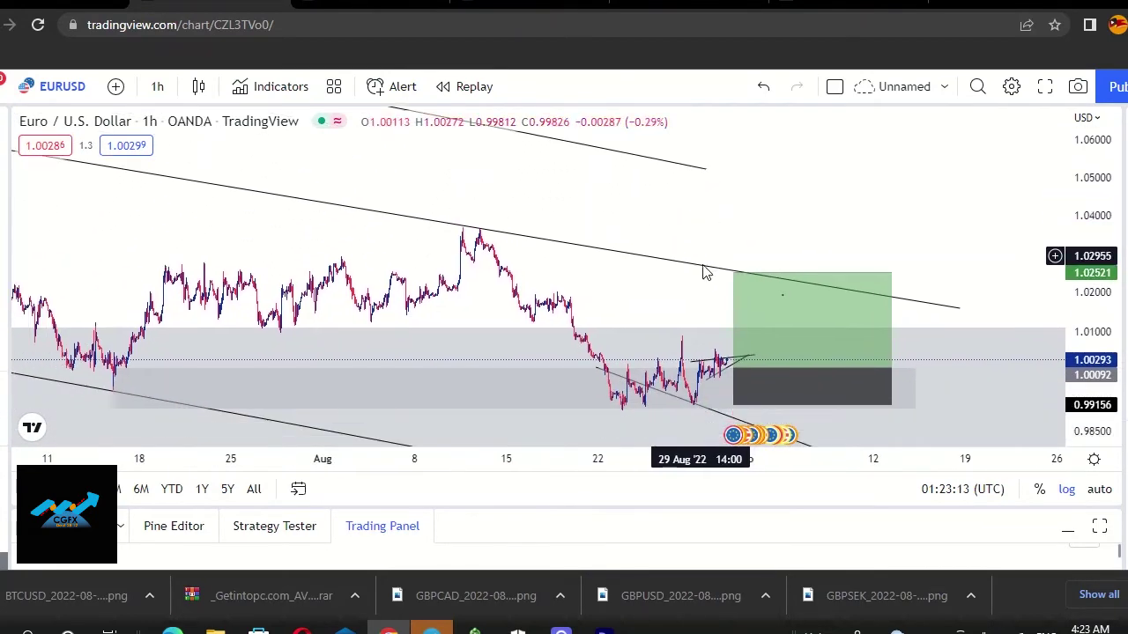
left_click_drag(733, 270, 730, 235)
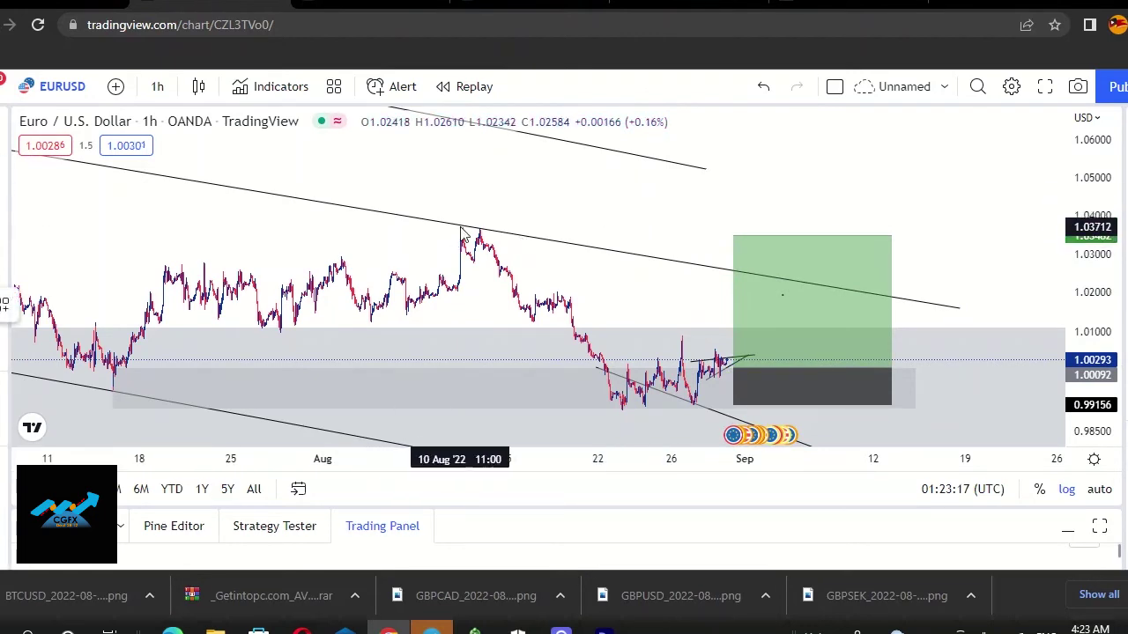
- Draw a Fibonacci retracement from the 10 August high to the late-August low and raise the long position's target to 1.03689
left_click_drag(518, 256, 917, 409)
left_click_drag(733, 234, 730, 225)
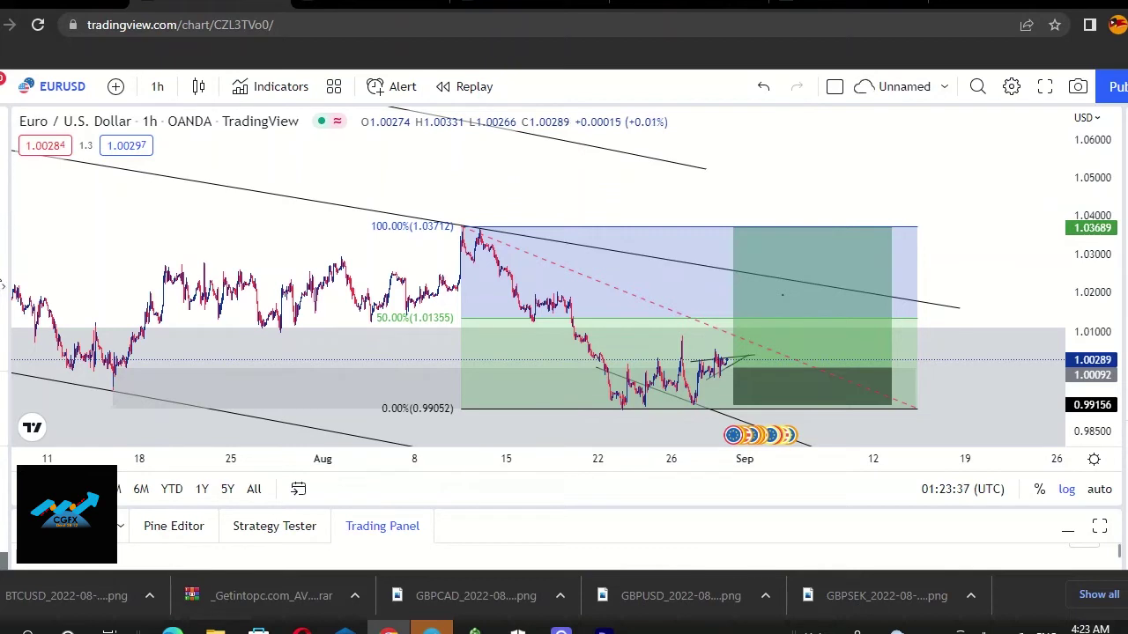
- Handwrite a P in the upper half and a D in the lower half of the retracement with the brush
left_click(4, 223)
left_click(49, 159)
mouse_move(875, 259)
left_mouse_down()
mouse_move(887, 289)
mouse_move(917, 240)
left_mouse_up()
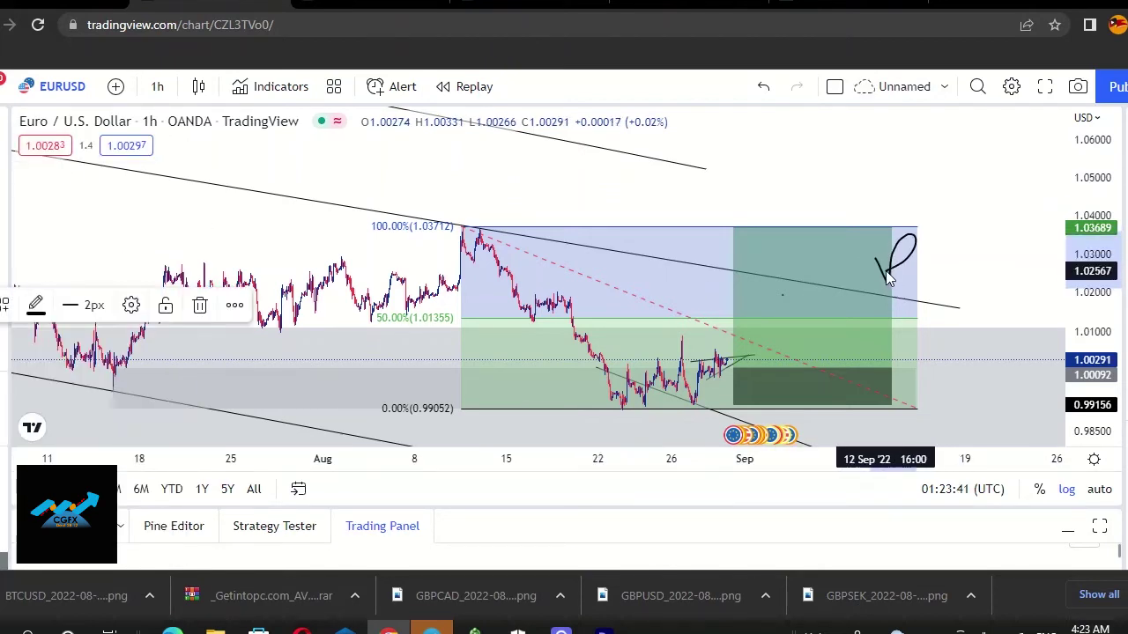
left_click_drag(905, 350, 915, 385)
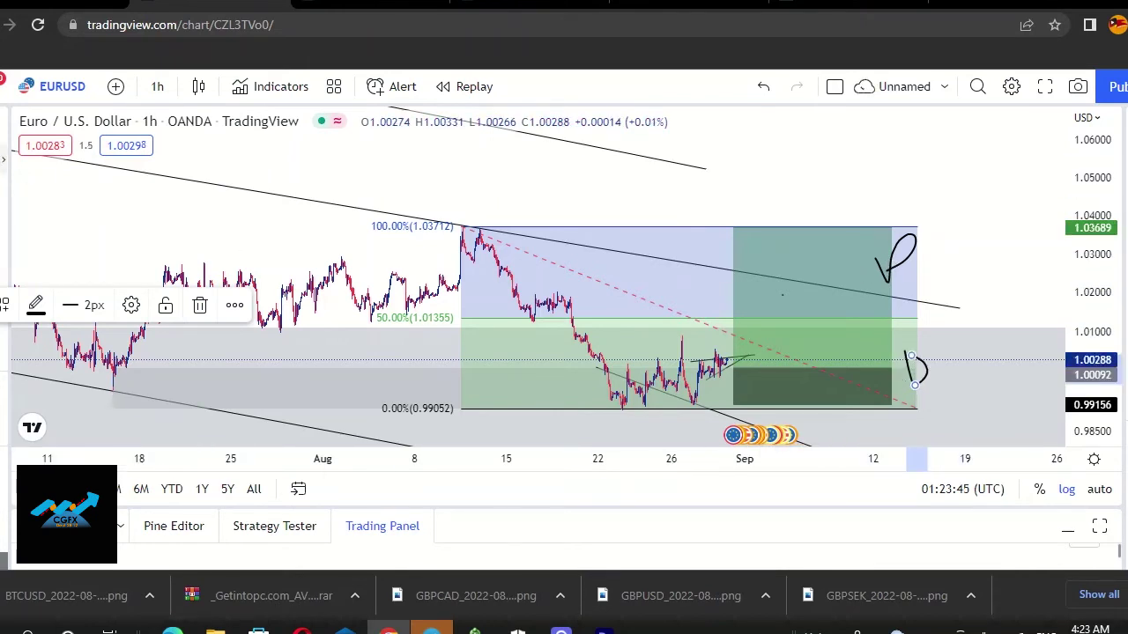
- Delete the handwritten P and D and the Fibonacci retracement, and narrow the long position so it ends around 2 September
left_click(901, 269)
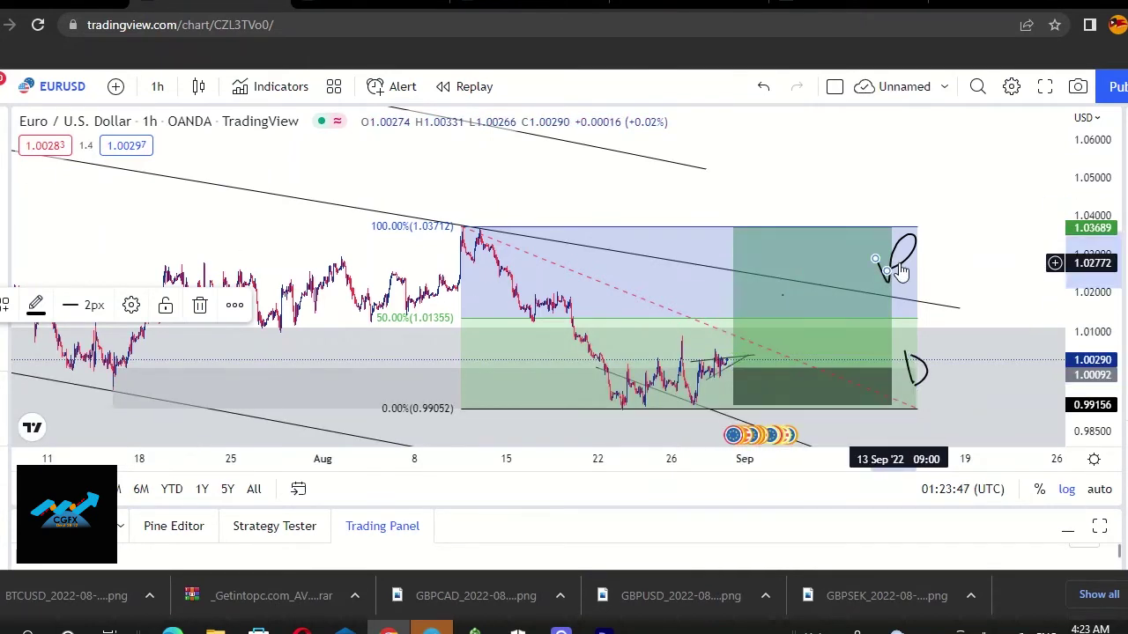
key("Delete")
left_click(916, 366)
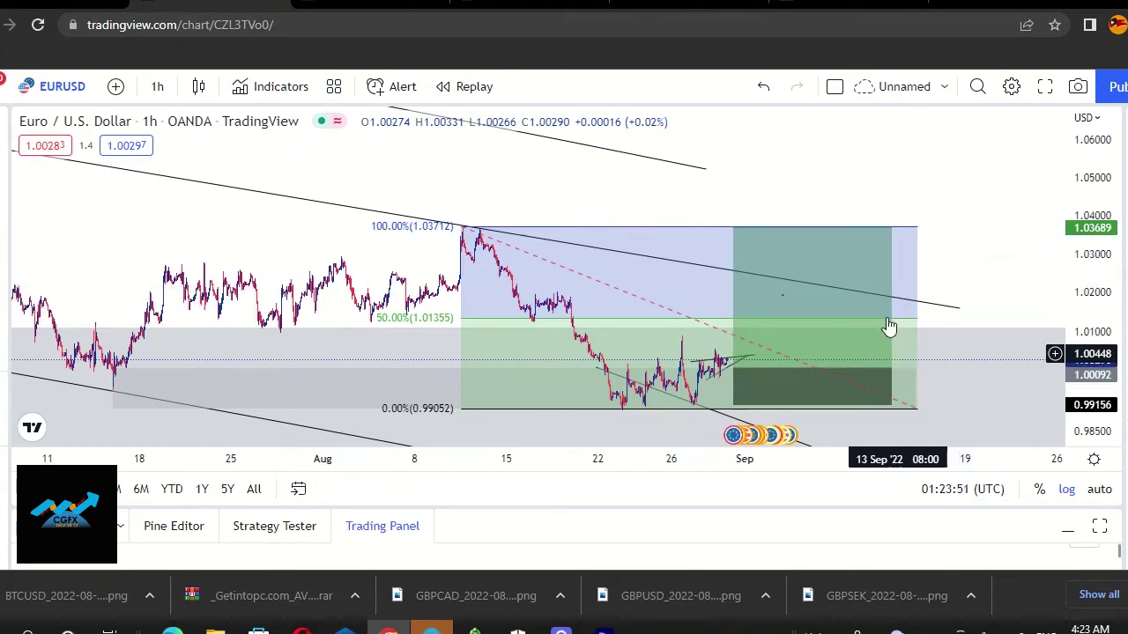
key("Delete")
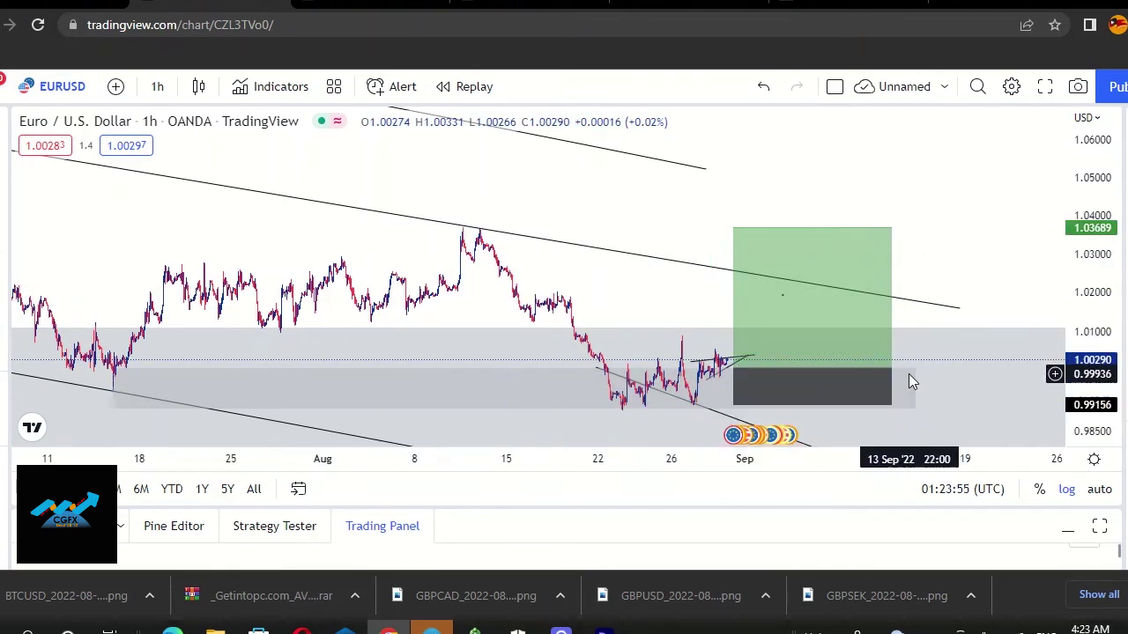
left_click_drag(895, 373, 774, 384)
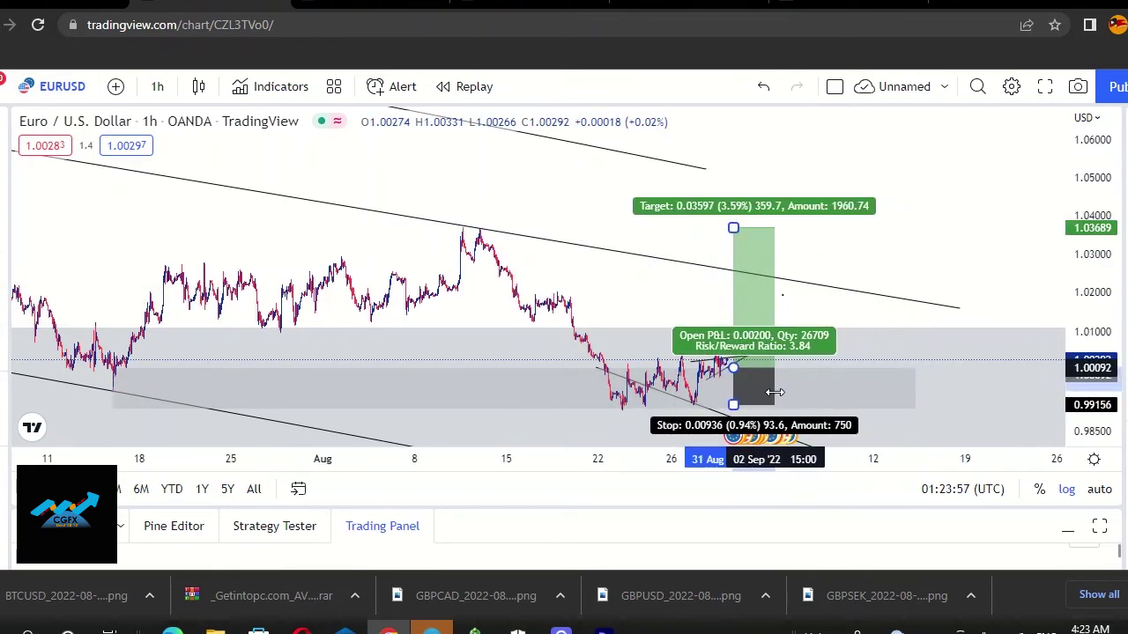
- Switch the EURUSD chart to the 15-minute timeframe
left_click(157, 87)
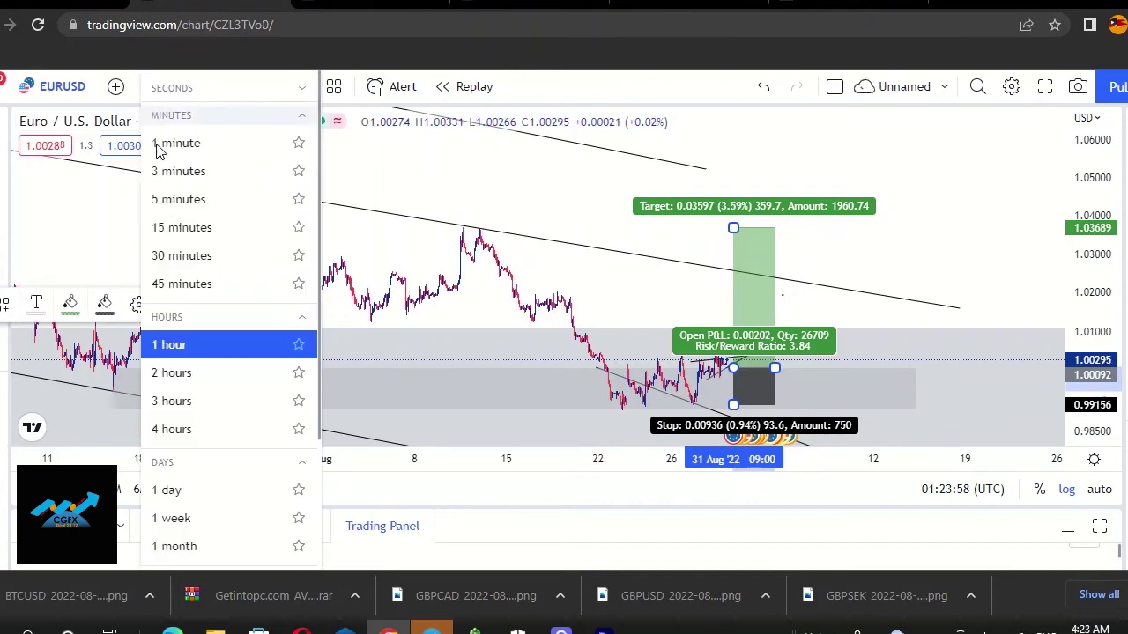
left_click(185, 229)
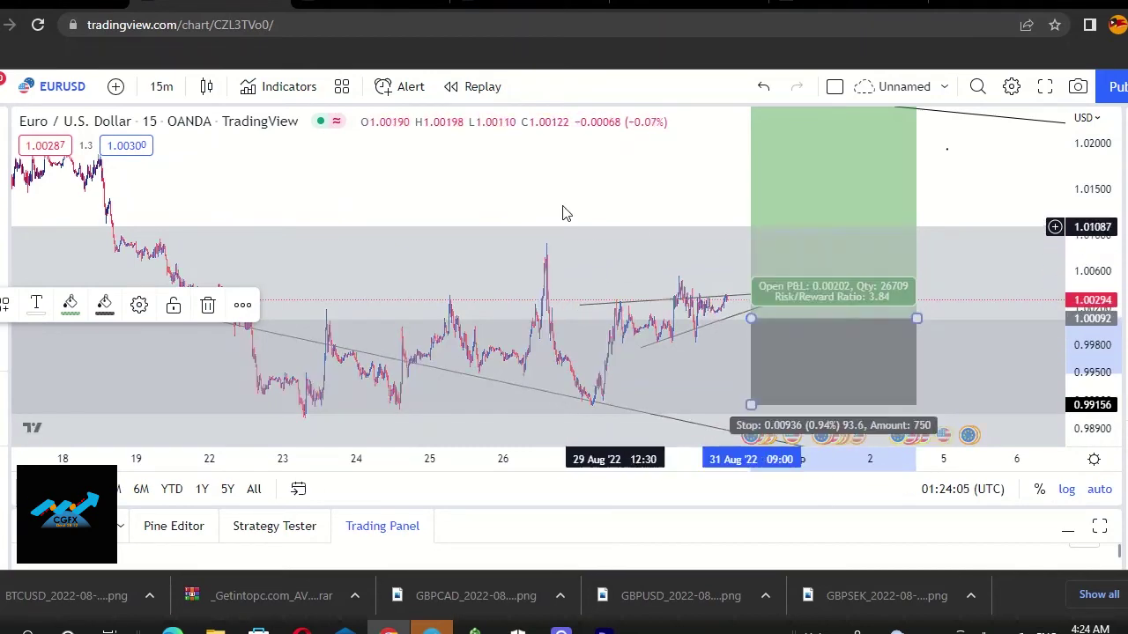
left_click_drag(297, 186, 262, 196)
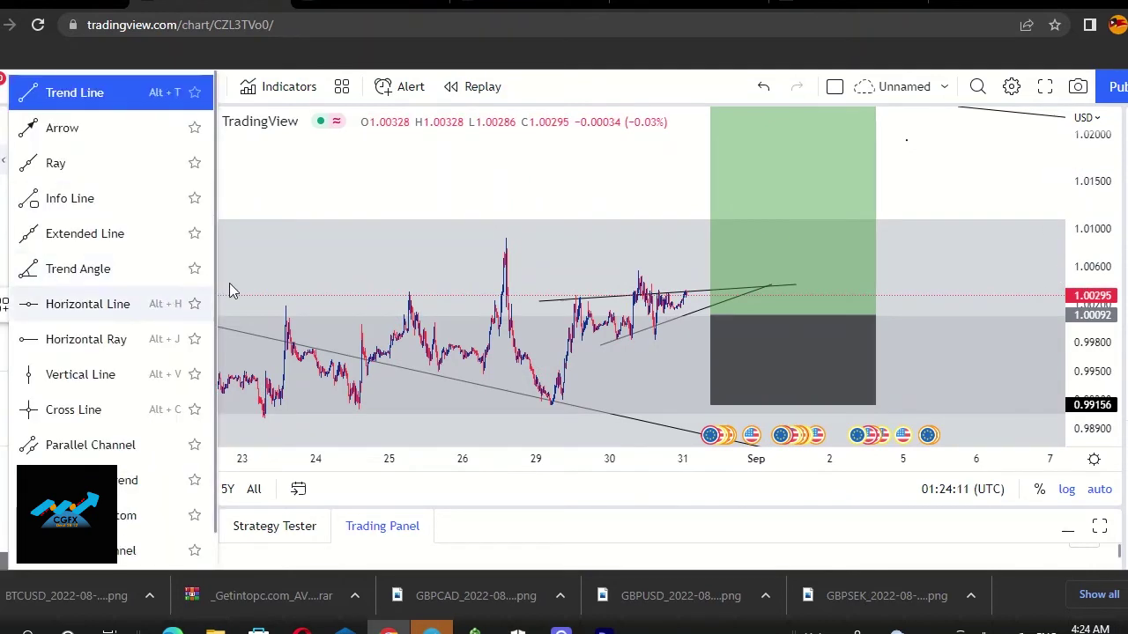
- Draw two rising trend lines from 23 August, the upper from 1.00138 to 1.00638 and the lower from 0.98980 to 0.99658
left_click(75, 176)
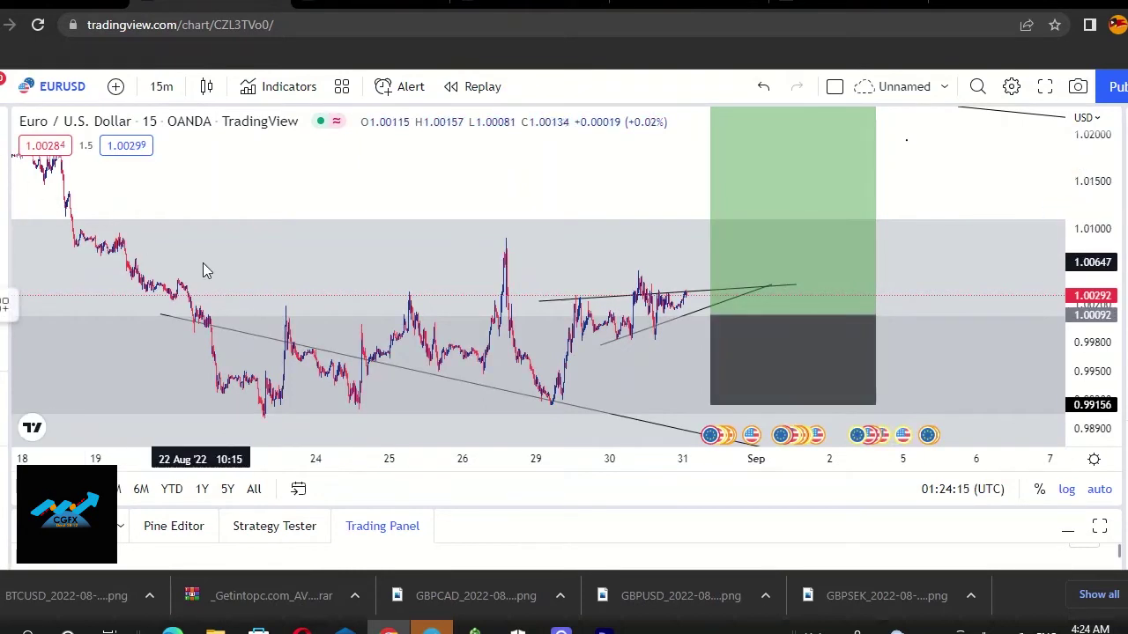
left_click(284, 310)
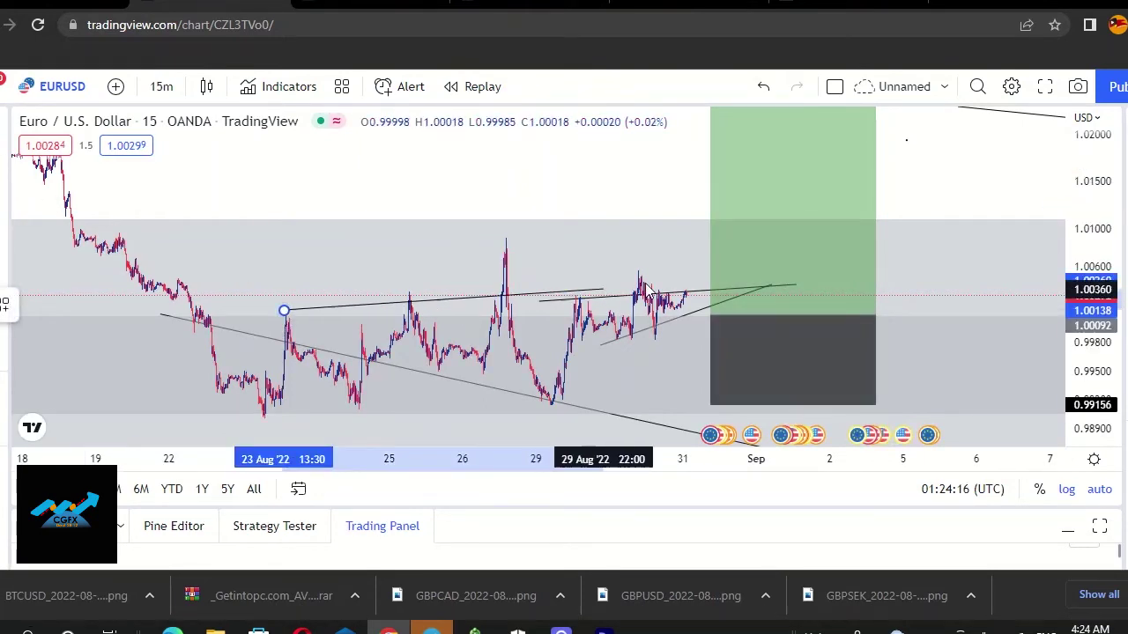
left_click(707, 262)
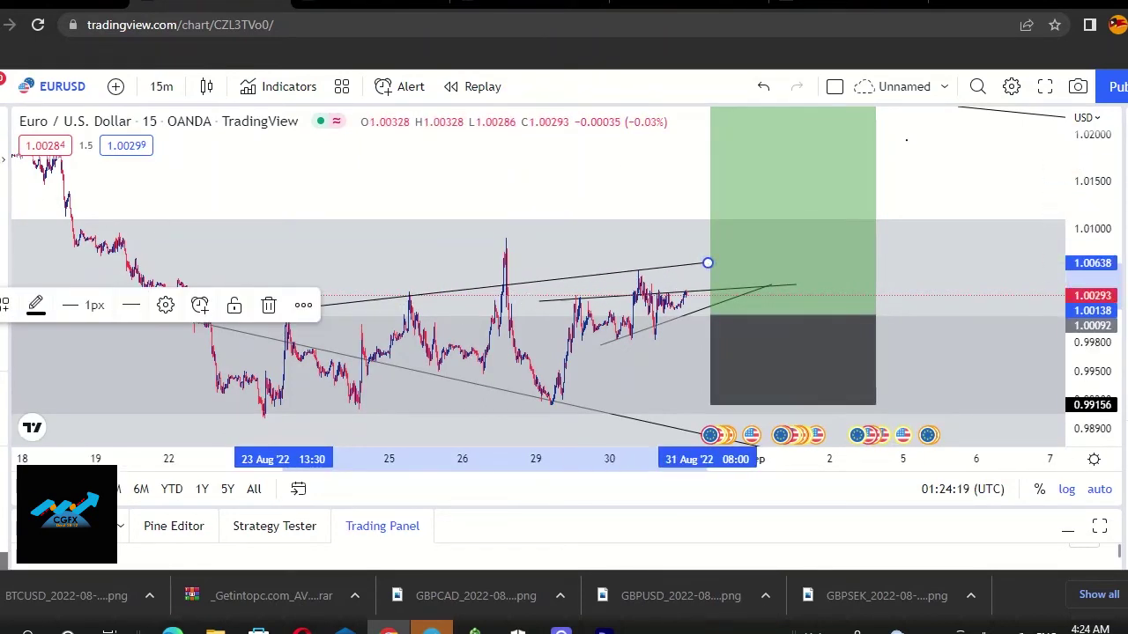
left_click(271, 420)
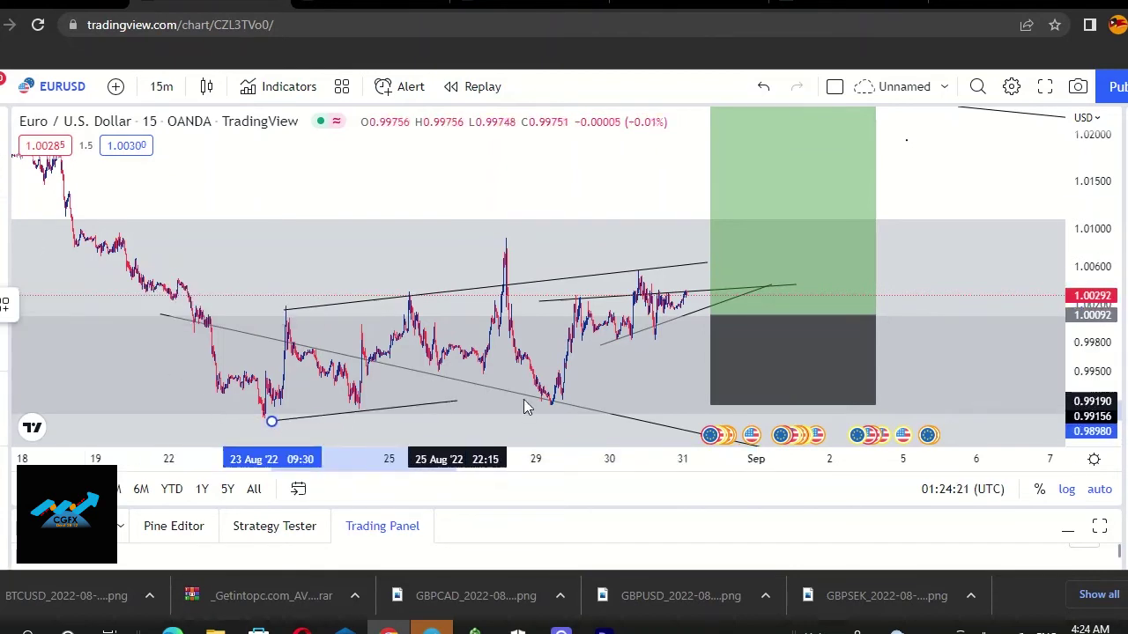
left_click(779, 357)
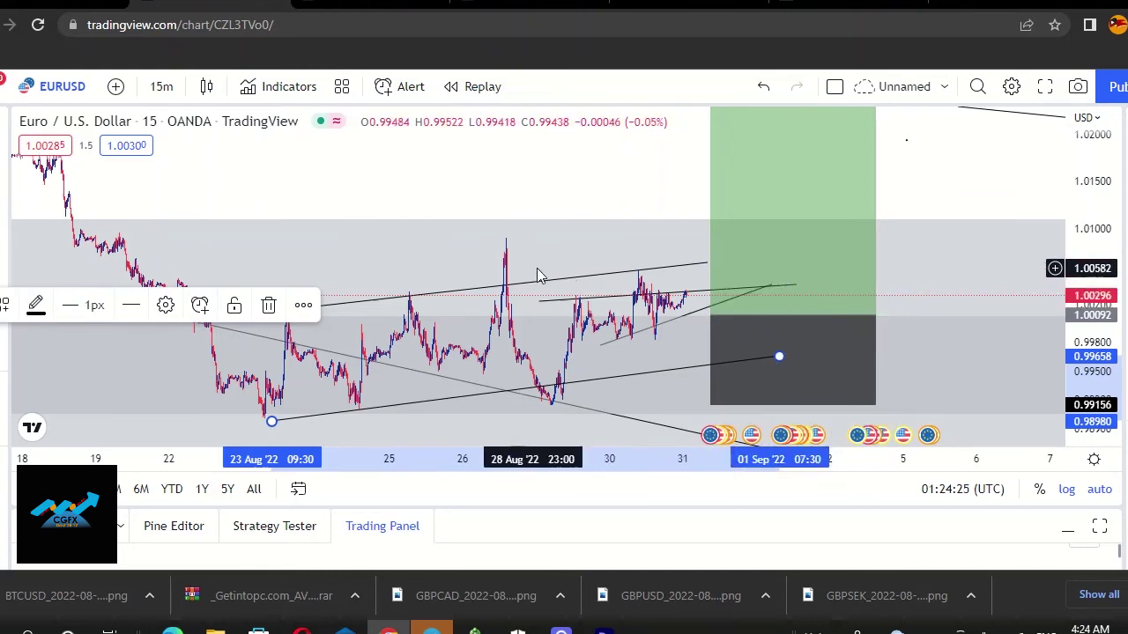
- Delete the two short converging trend lines around the 29 to 31 August candles
left_click(710, 302)
left_click(703, 302)
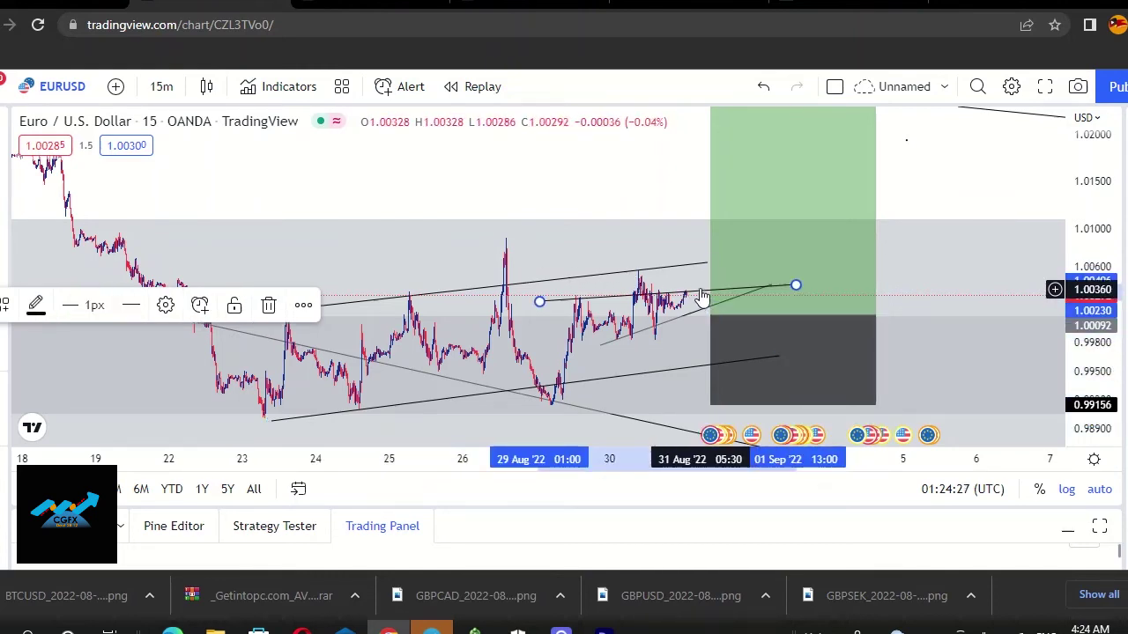
key("Escape")
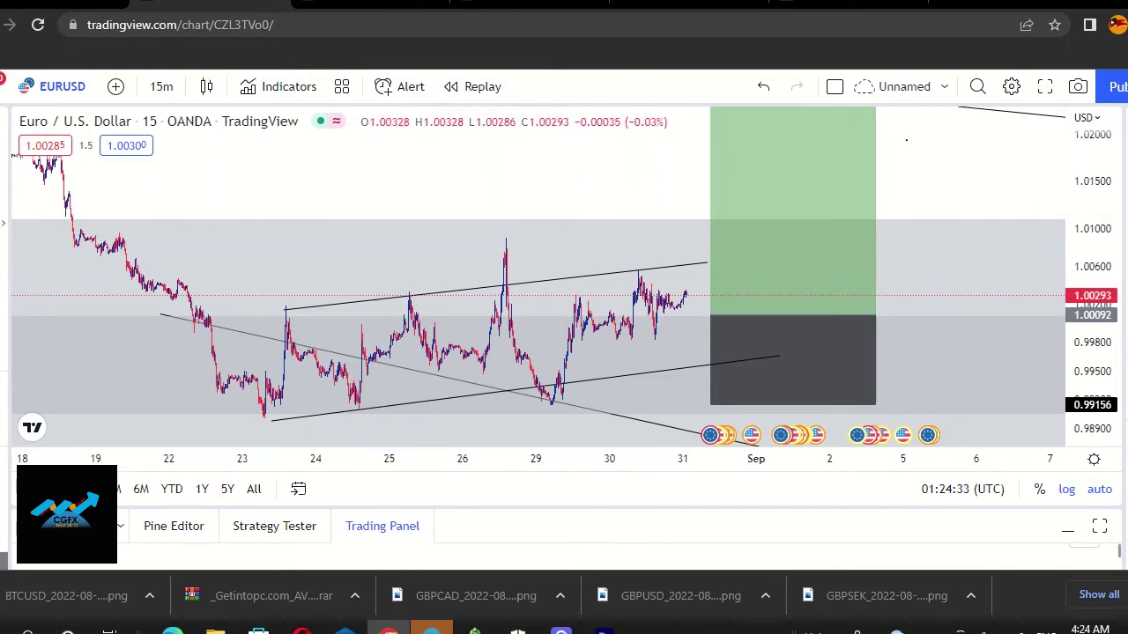
- Draw an arrow path from the latest candle up to the channel top, down to its lower line, and up to about 1.02
left_click(50, 335)
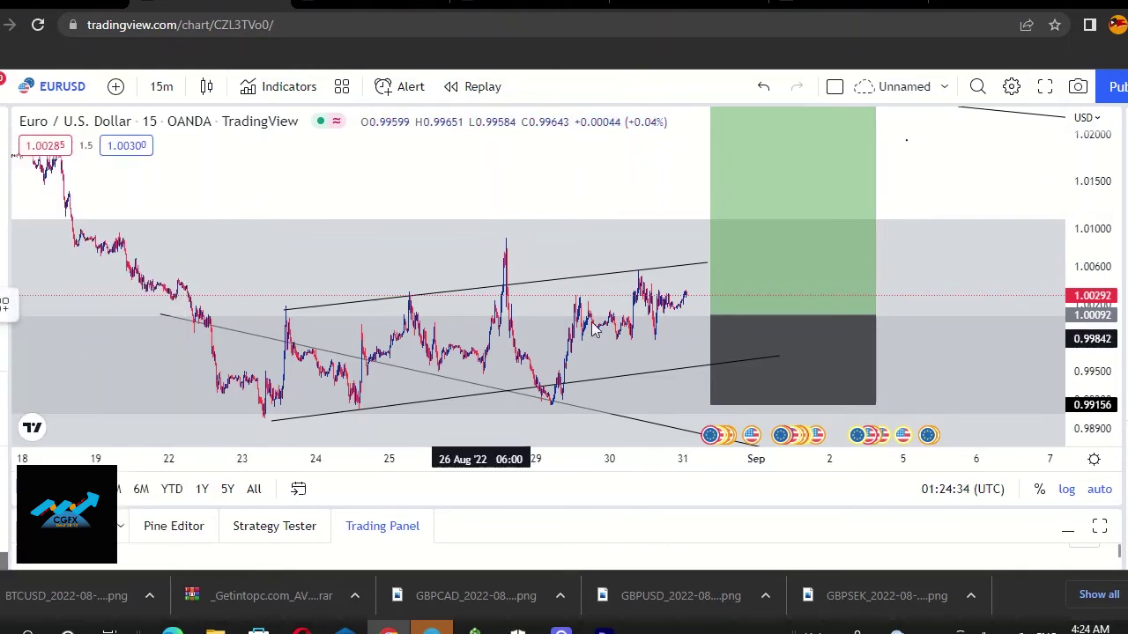
left_click(690, 265)
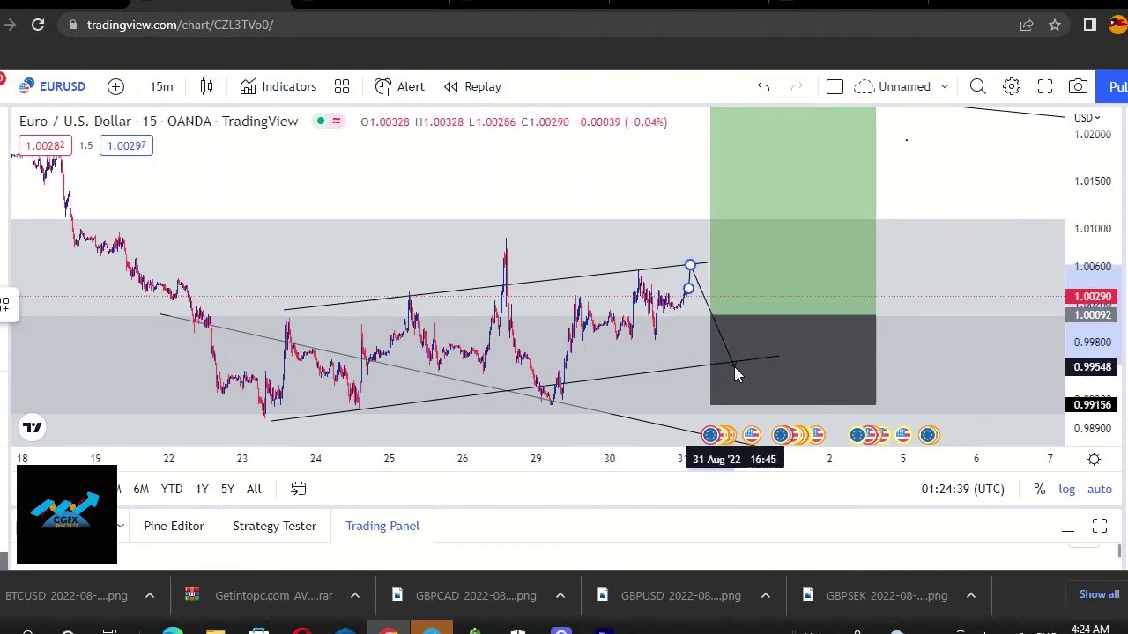
left_click(734, 366)
double_click(772, 130)
- Raise the long position's stop to 0.99493, just below the rising channel's lower line
left_click(845, 208)
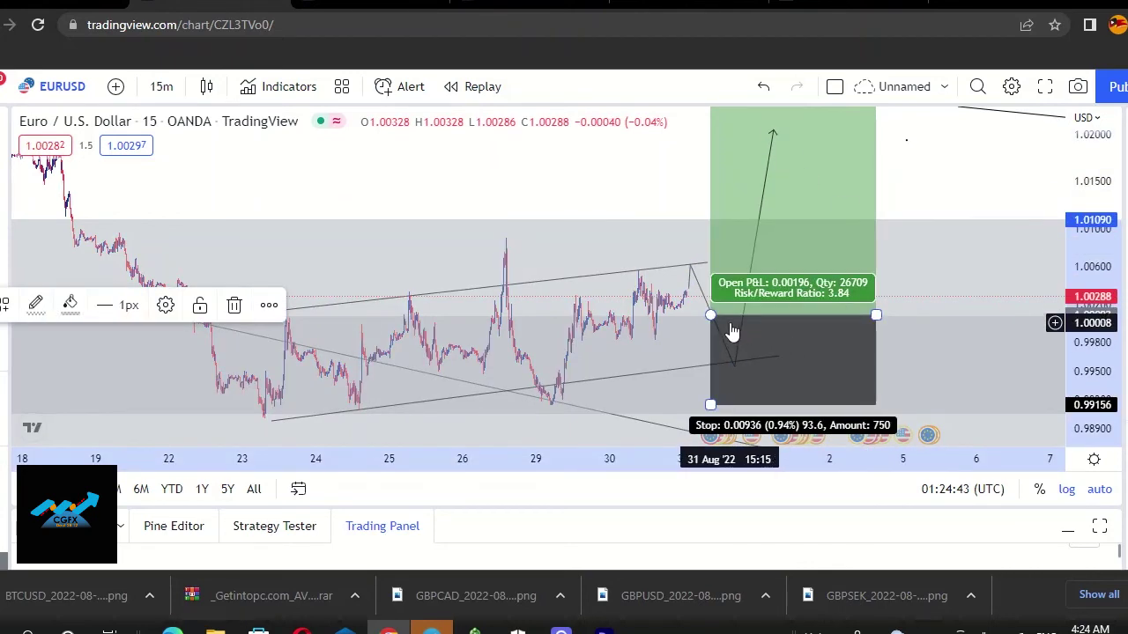
left_click(709, 404)
left_click_drag(709, 405, 717, 372)
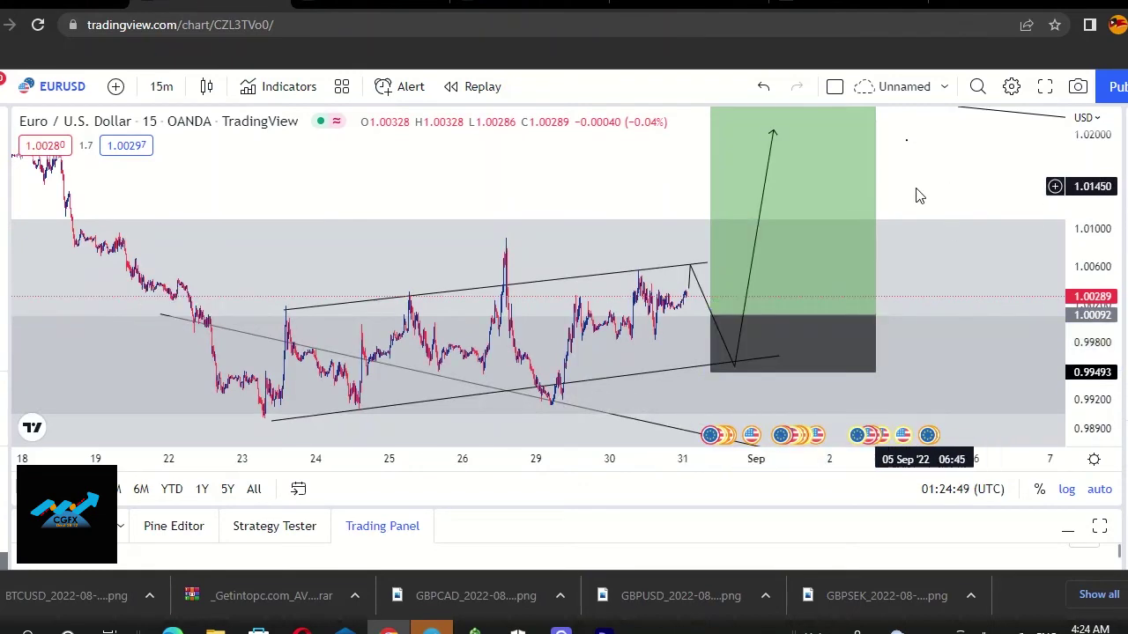
- Extend the start of the rising channel's upper trend line back to 23 August 02:45 at 1.00160
left_click_drag(549, 206, 484, 198)
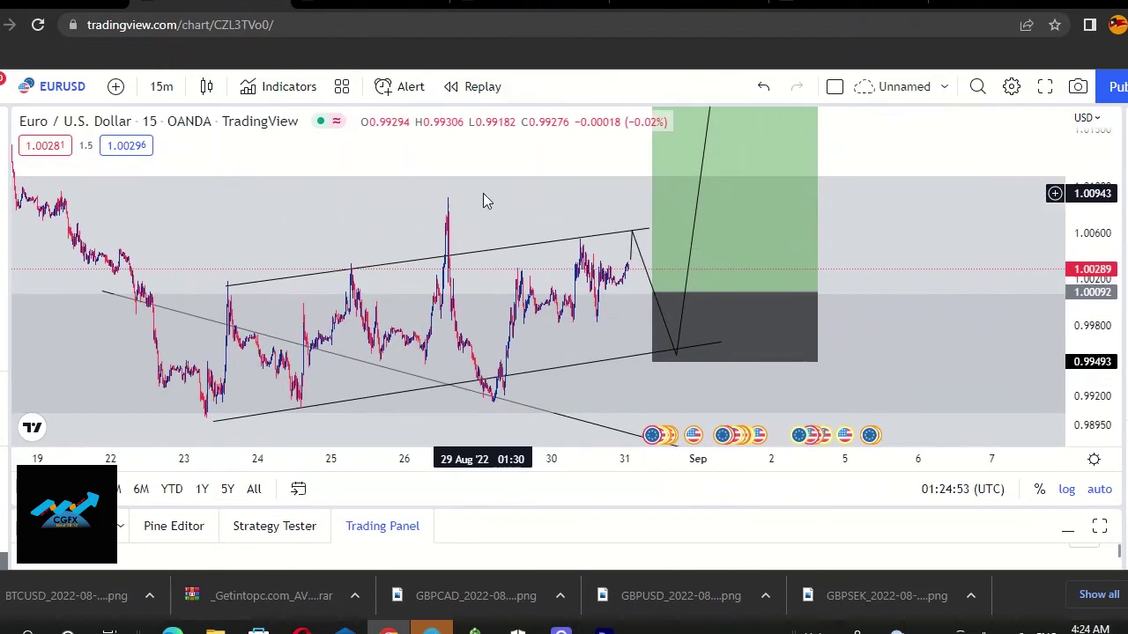
scroll(634, 324, "down", 5)
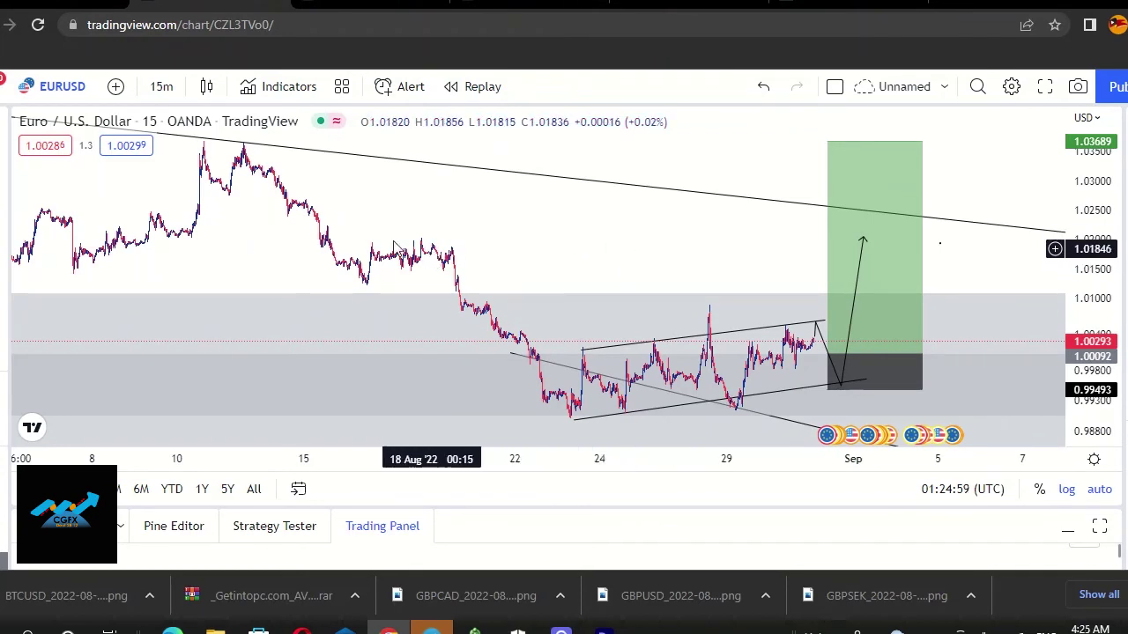
left_click(572, 353)
left_click(566, 356)
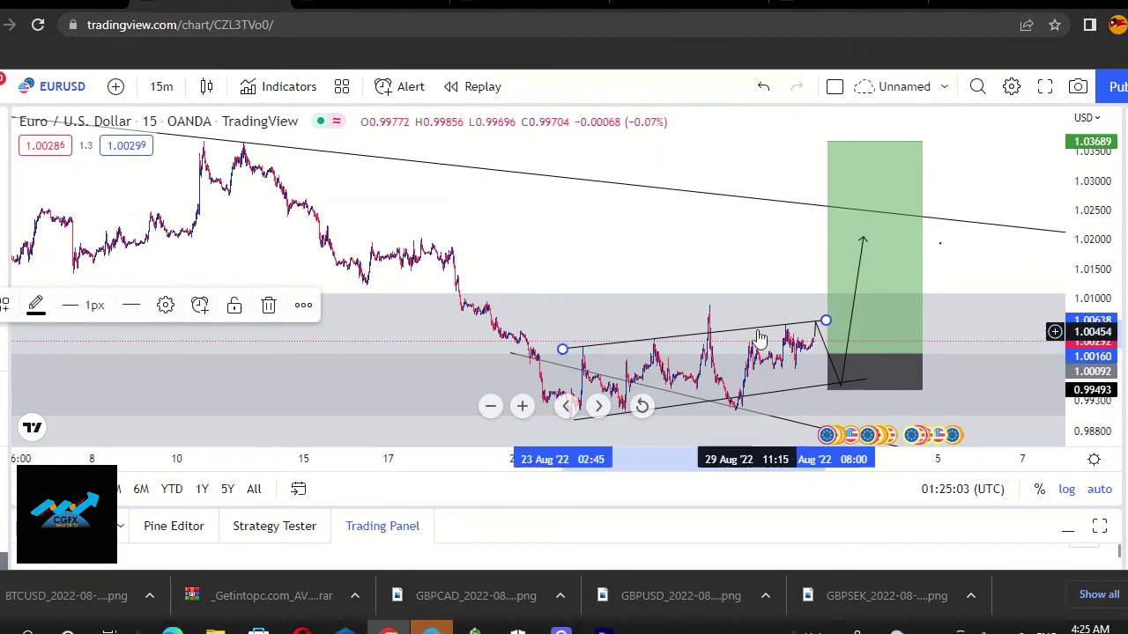
left_click(742, 335)
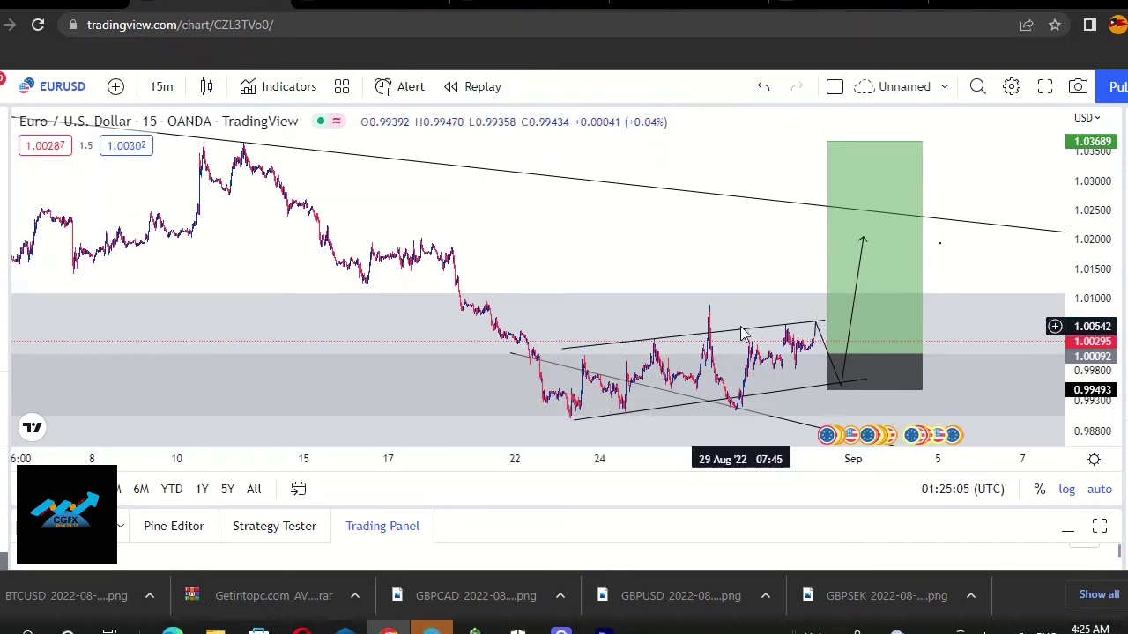
left_click(741, 340)
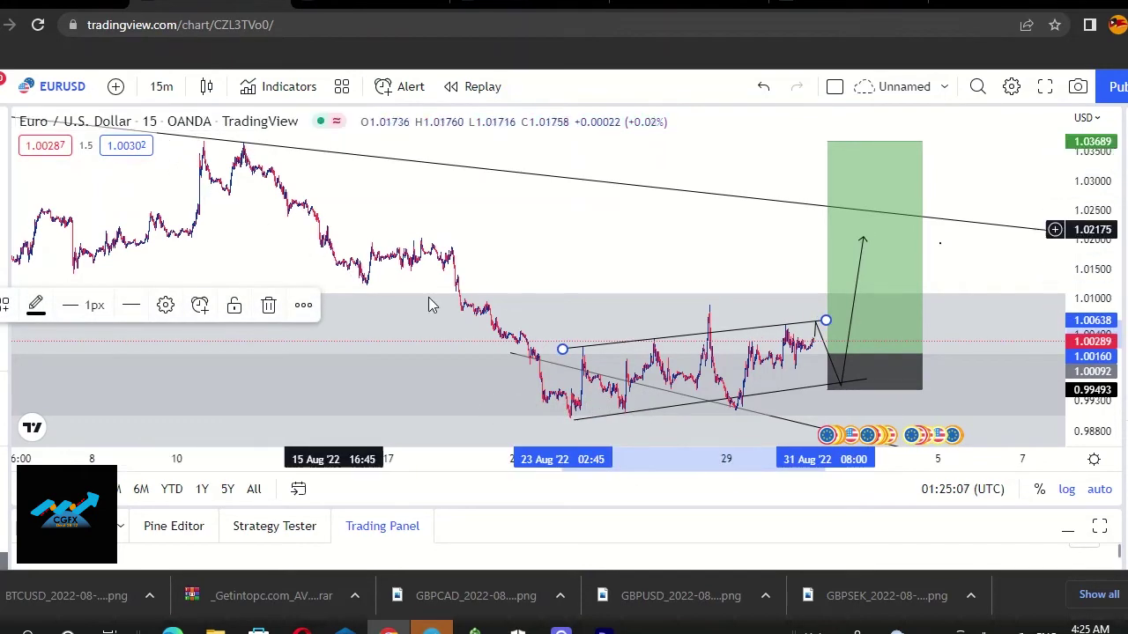
left_click(536, 242)
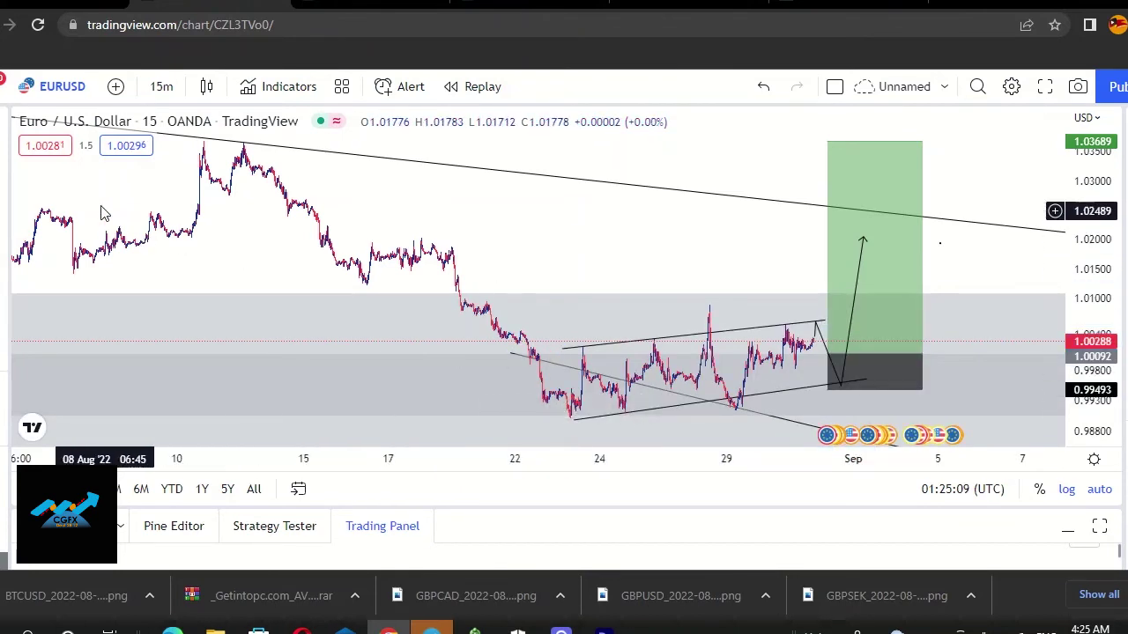
- Draw two descending trend lines around the August decline, from 1.03636 on 11 August to 0.99124 and from 1.02594 on 9 August to 0.98935
left_click(246, 144)
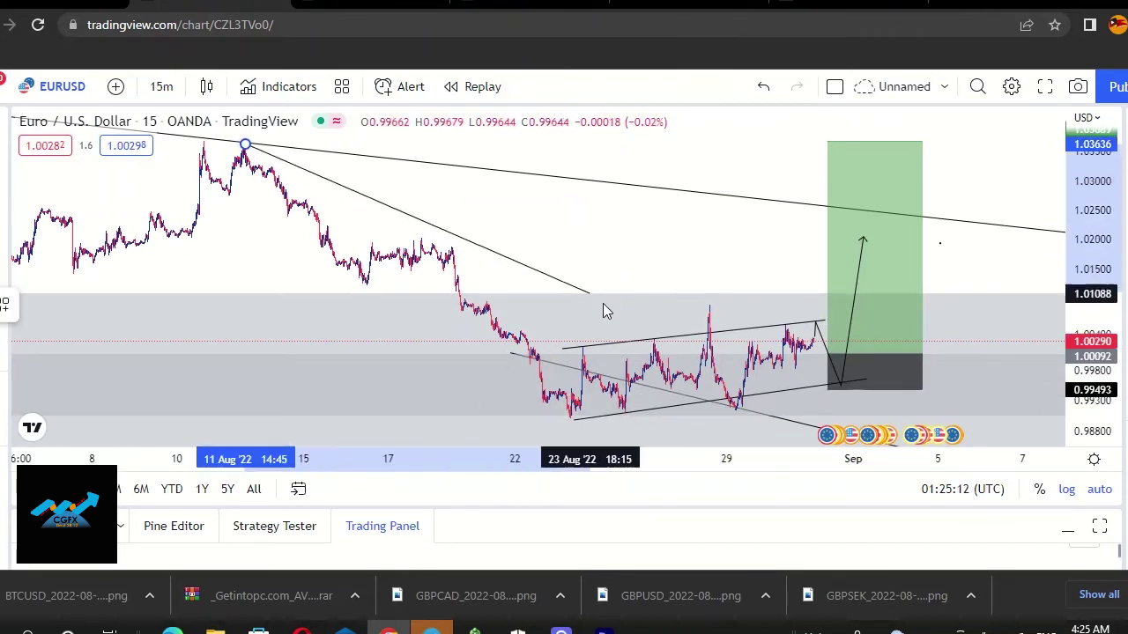
left_click(715, 411)
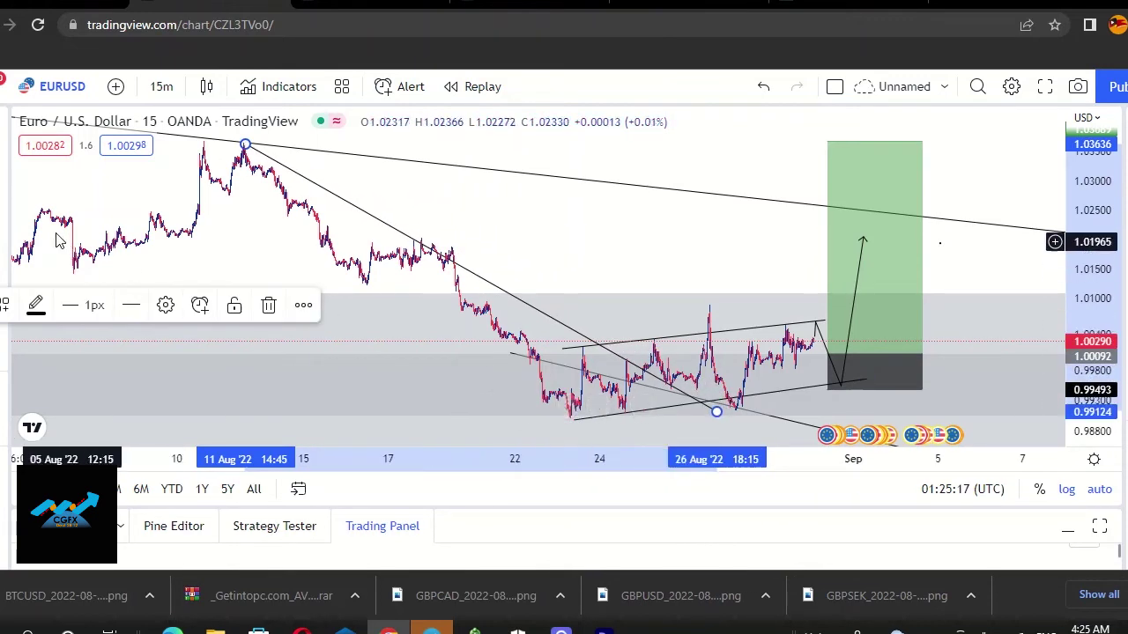
left_click(254, 235)
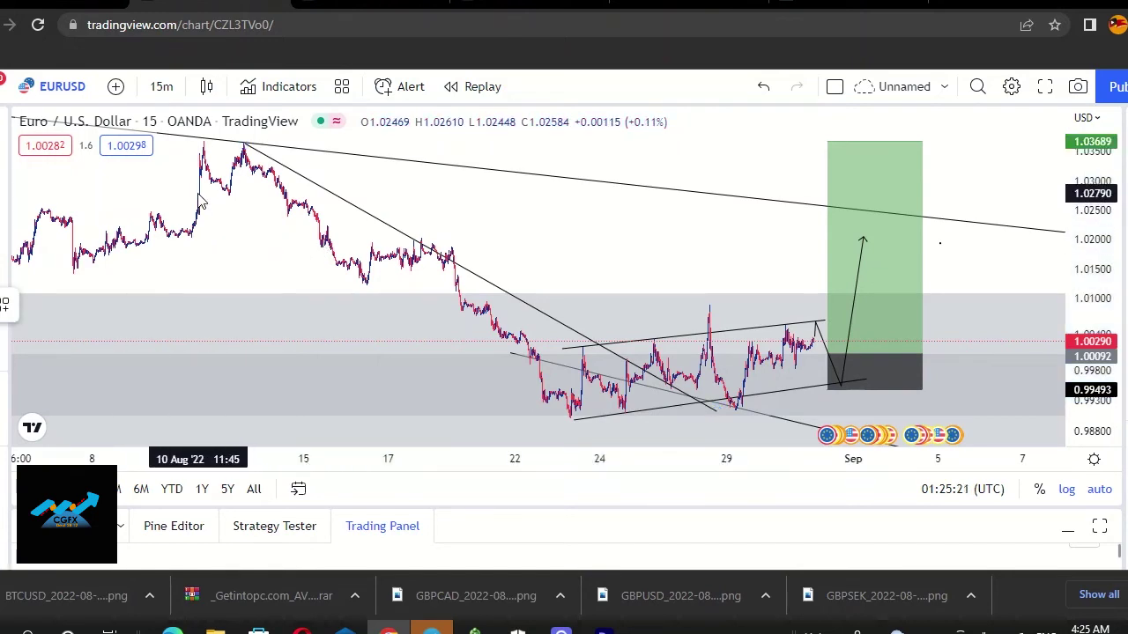
left_click(232, 200)
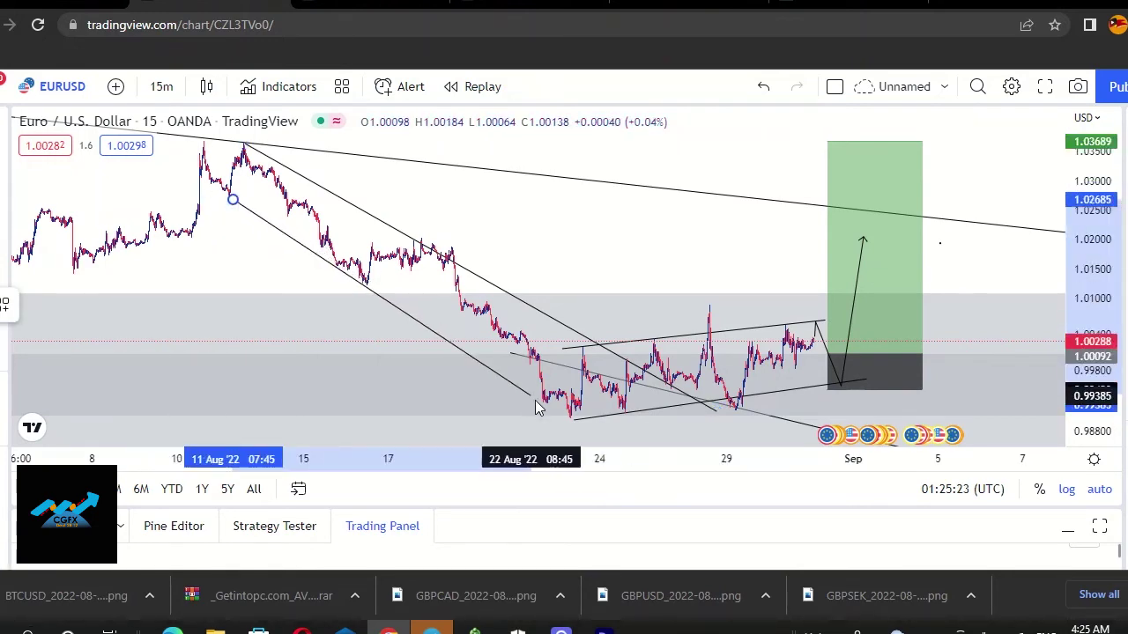
left_click(577, 423)
left_click_drag(232, 199, 137, 205)
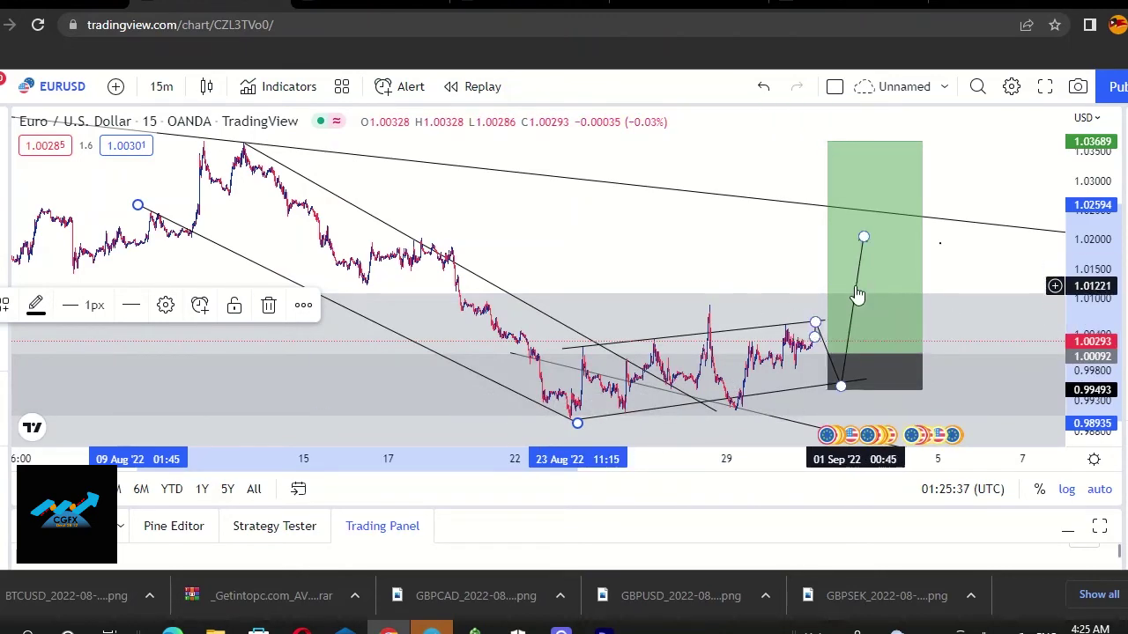
- Switch the EURUSD chart to the daily timeframe
left_click(162, 86)
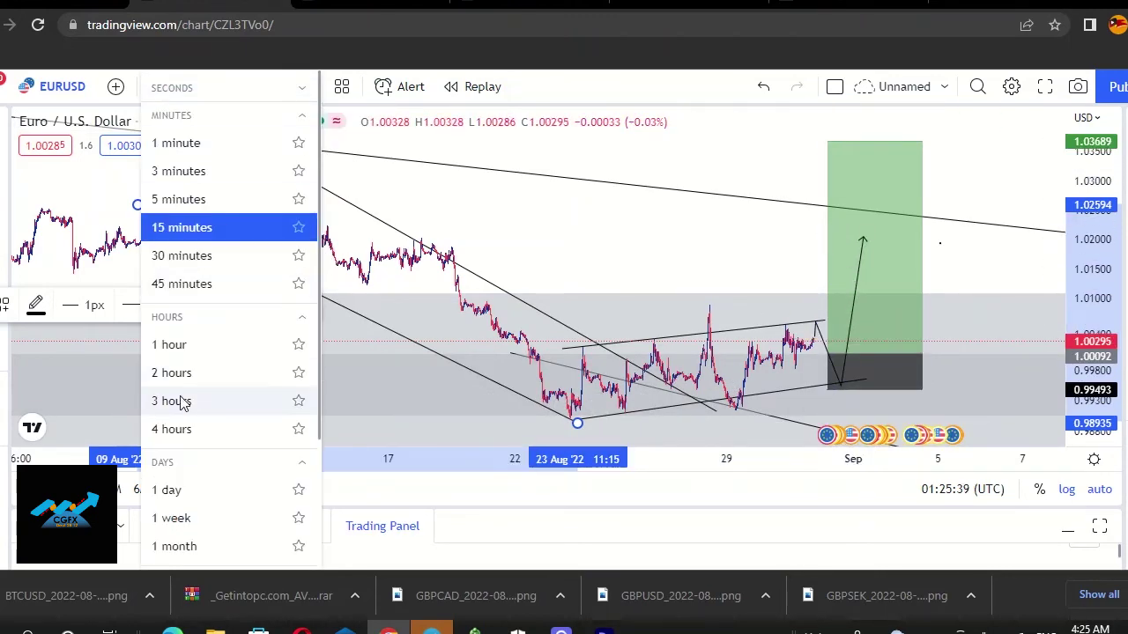
left_click(171, 491)
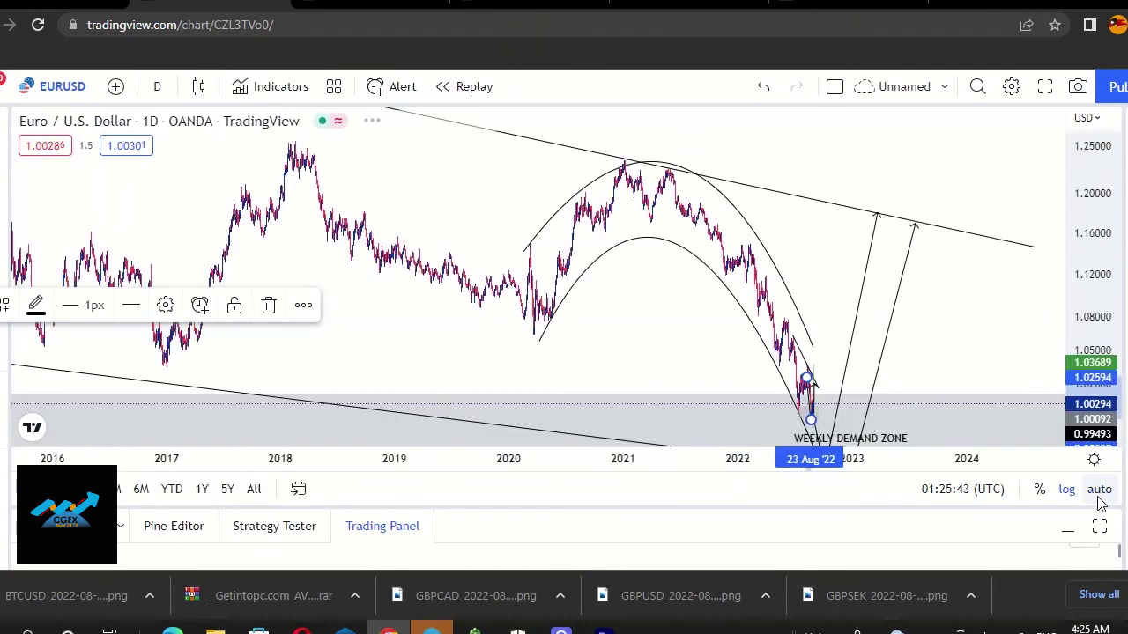
left_click_drag(917, 303, 803, 272)
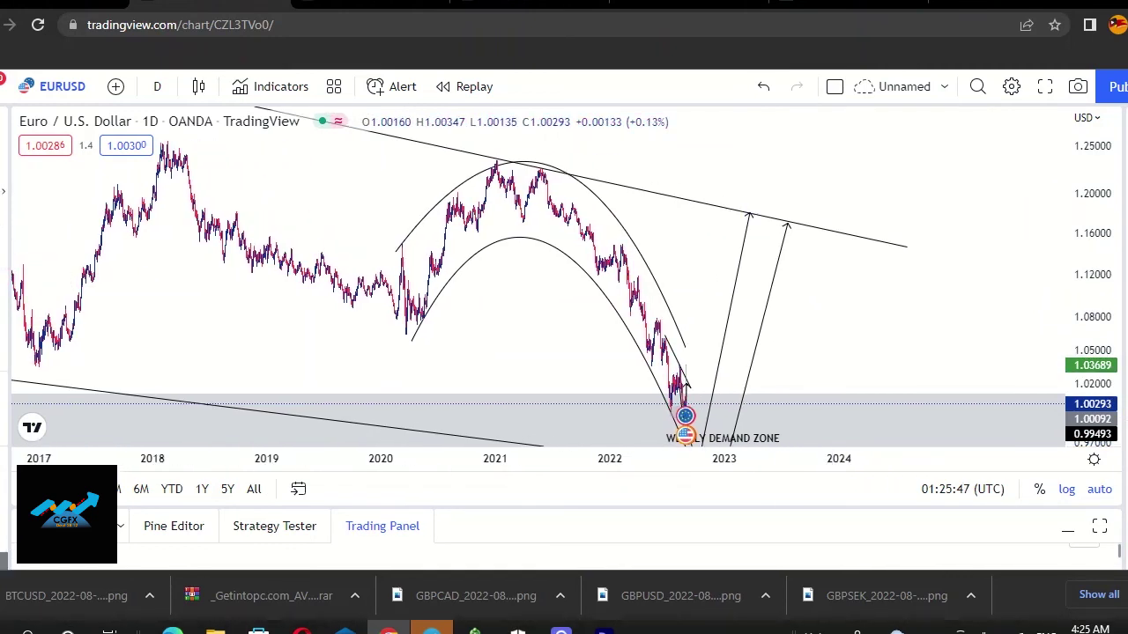
- Draw a Fibonacci retracement from the early-2018 high down to about 0.97, with its end placed in the second half of 2024
left_click(493, 163)
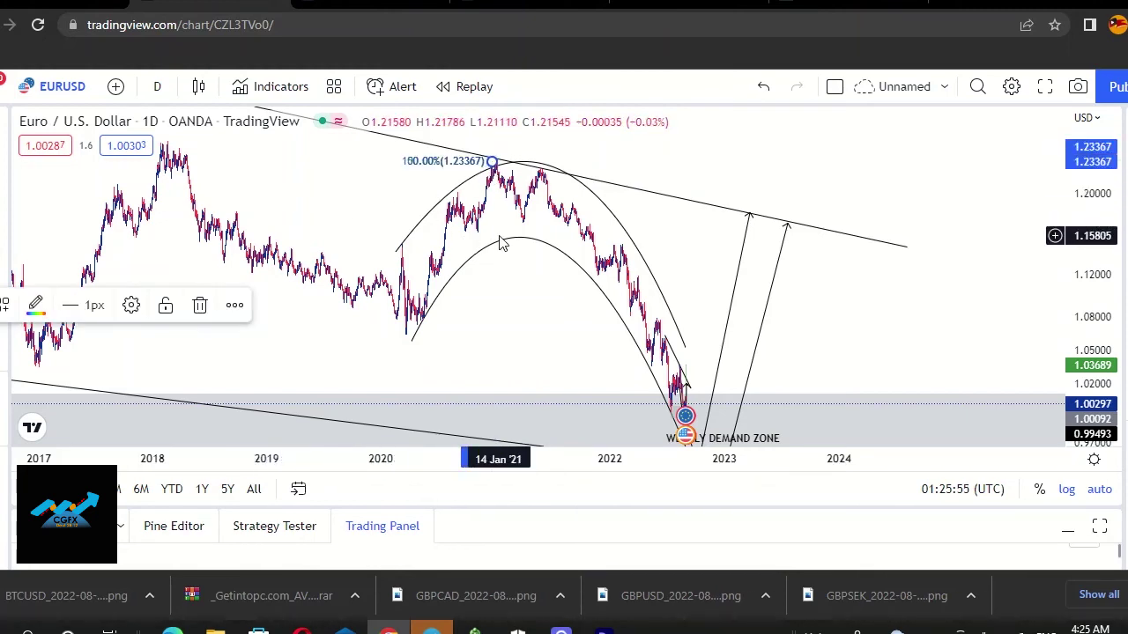
left_click(82, 150)
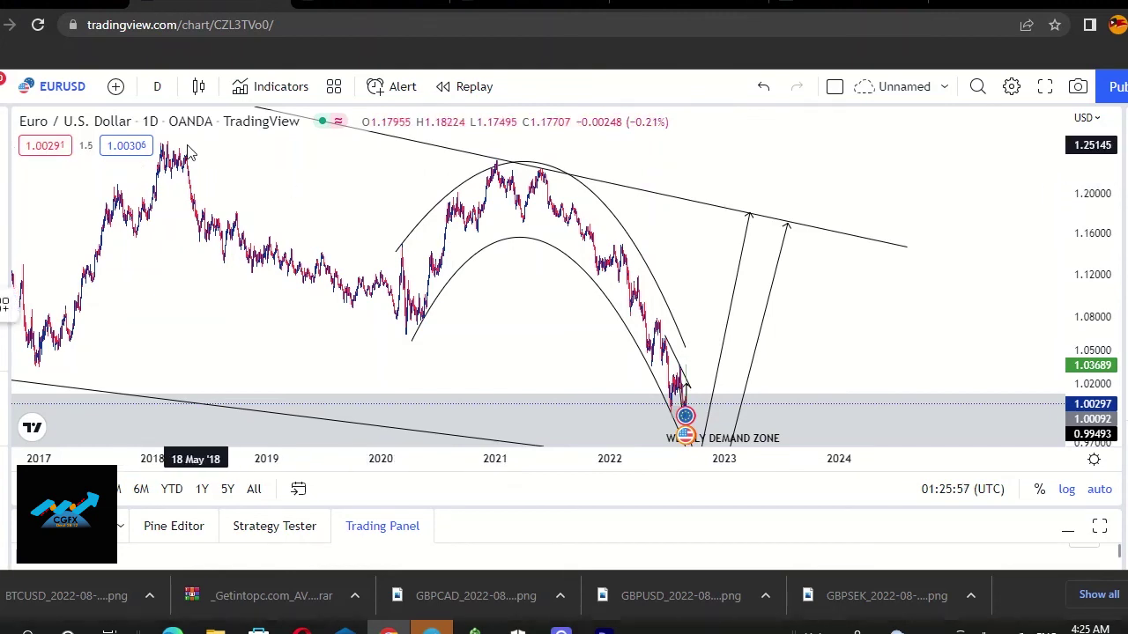
left_click_drag(161, 138, 713, 318)
mouse_move(772, 342)
left_mouse_down()
mouse_move(889, 406)
mouse_move(922, 441)
left_mouse_up()
left_click_drag(967, 257, 829, 200)
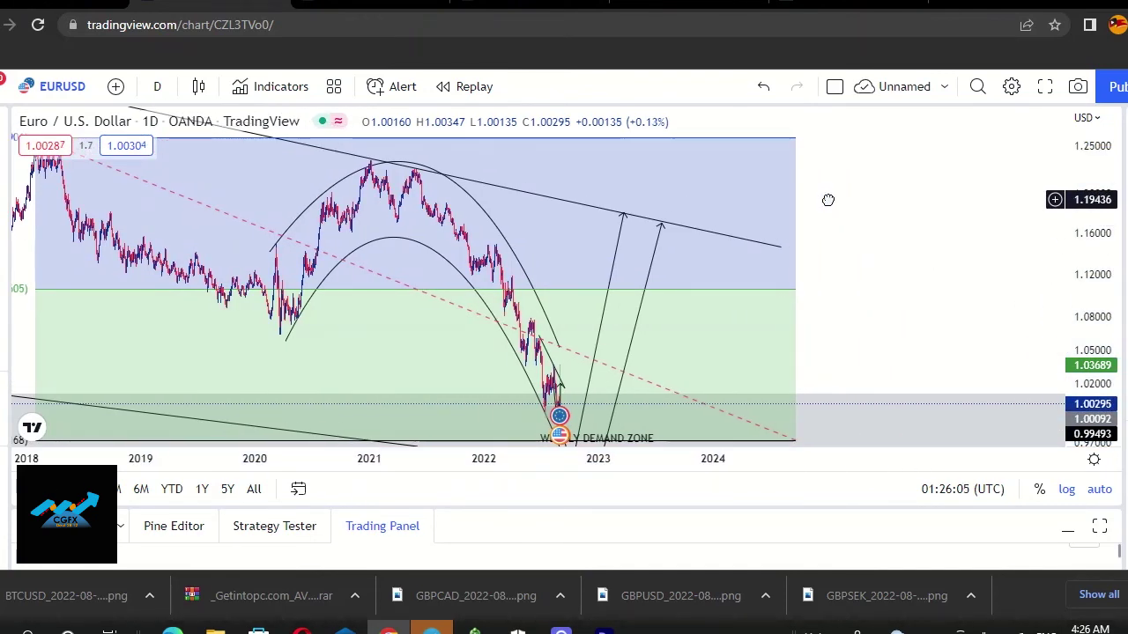
- Brush rough ovals around the 2020–2021 highs and the 2022 lows in the weekly demand zone, plus an upward arrow in late 2023
left_click_drag(842, 298, 952, 247)
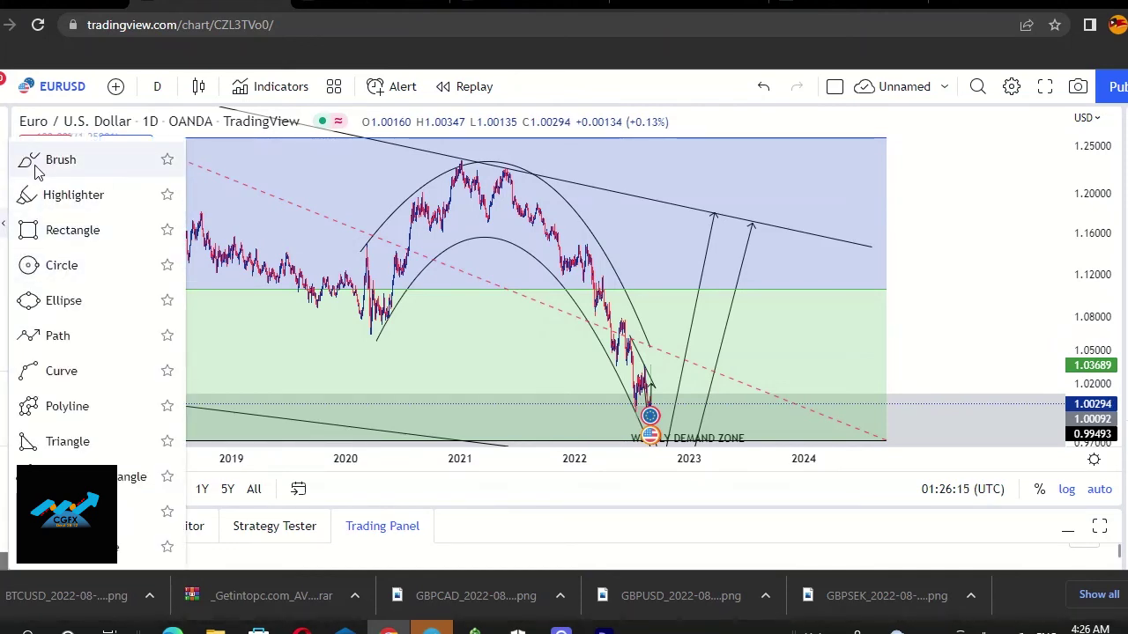
mouse_move(520, 171)
left_mouse_down()
mouse_move(377, 198)
mouse_move(526, 176)
left_mouse_up()
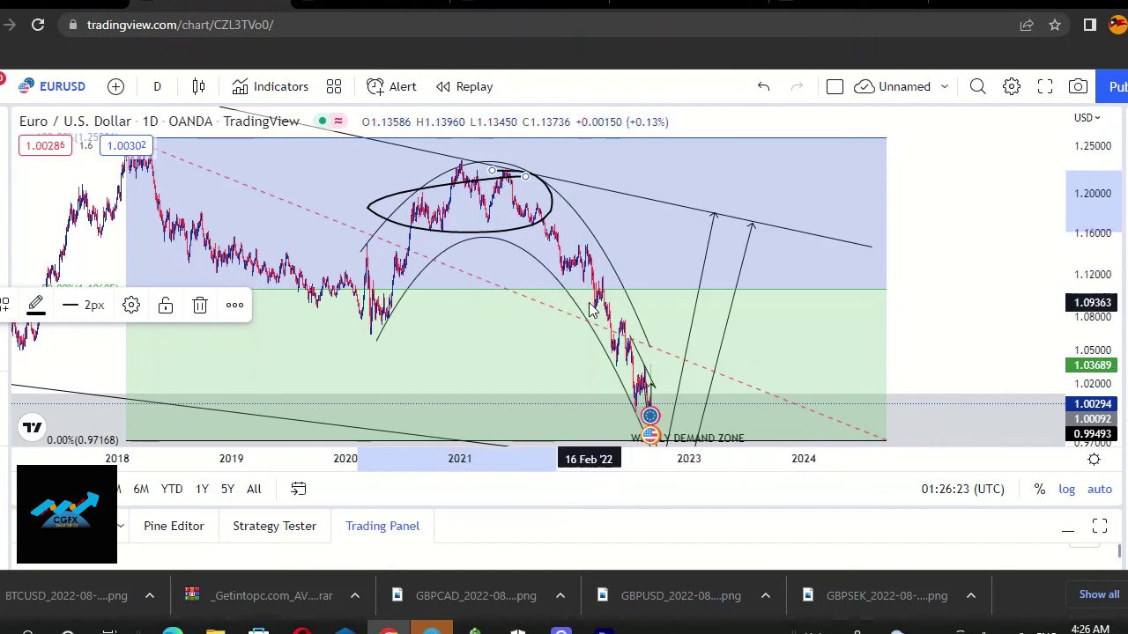
mouse_move(642, 403)
left_mouse_down()
mouse_move(670, 441)
mouse_move(732, 402)
mouse_move(693, 413)
left_mouse_up()
left_click_drag(773, 402, 767, 161)
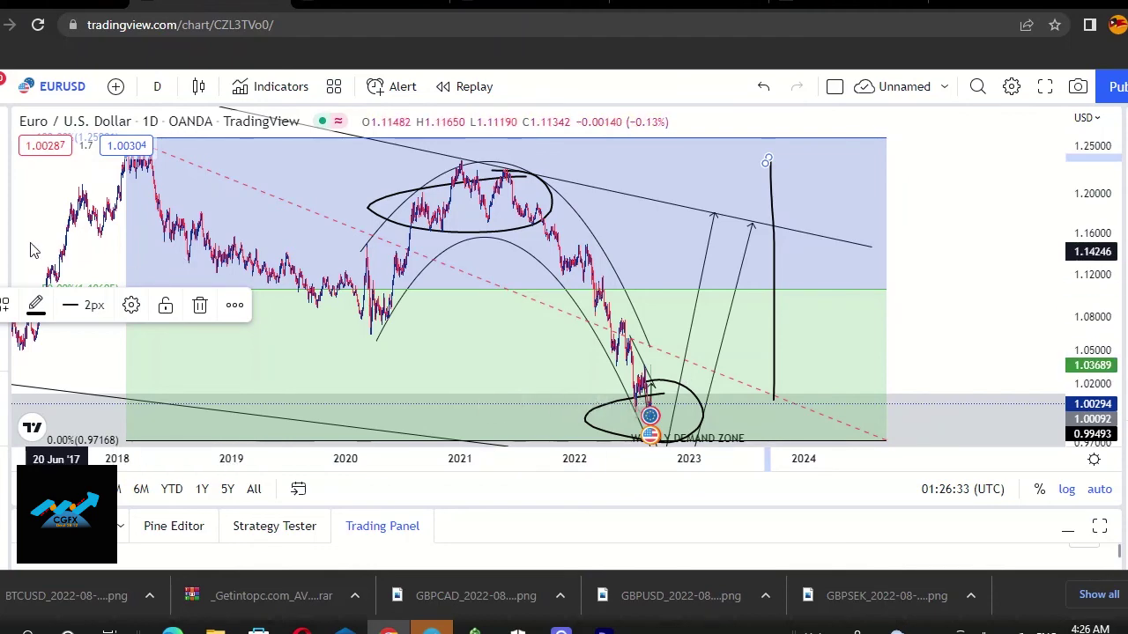
- Delete the brushed ovals around the highs and the demand zone, and both strokes of the brushed upward arrow
mouse_move(76, 252)
left_mouse_down()
mouse_move(440, 244)
mouse_move(40, 204)
left_mouse_up()
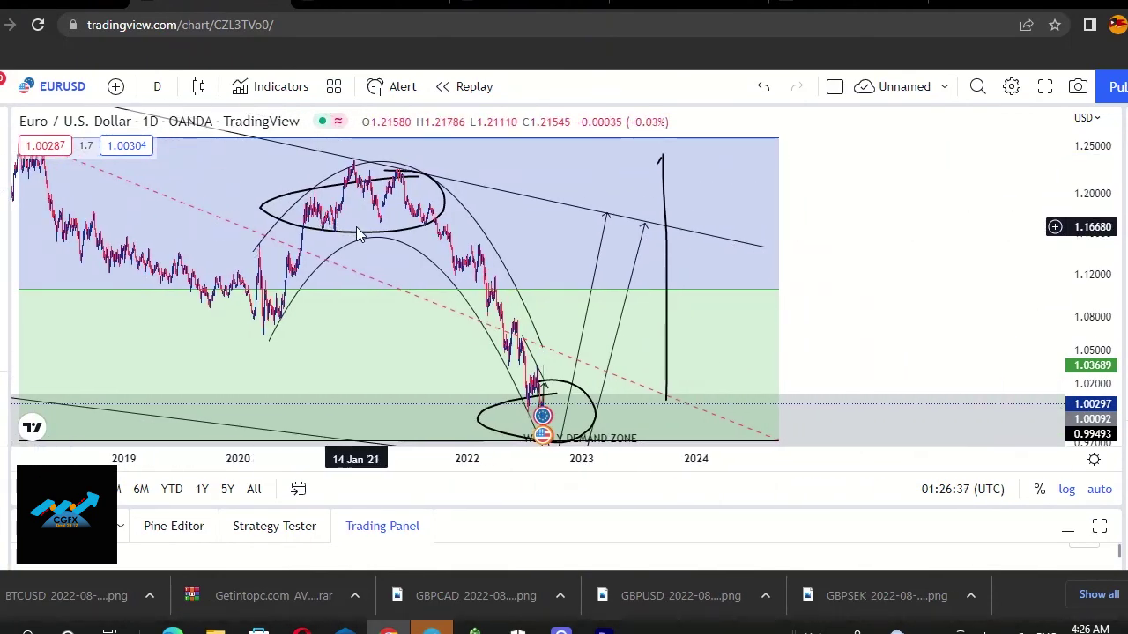
left_click(352, 241)
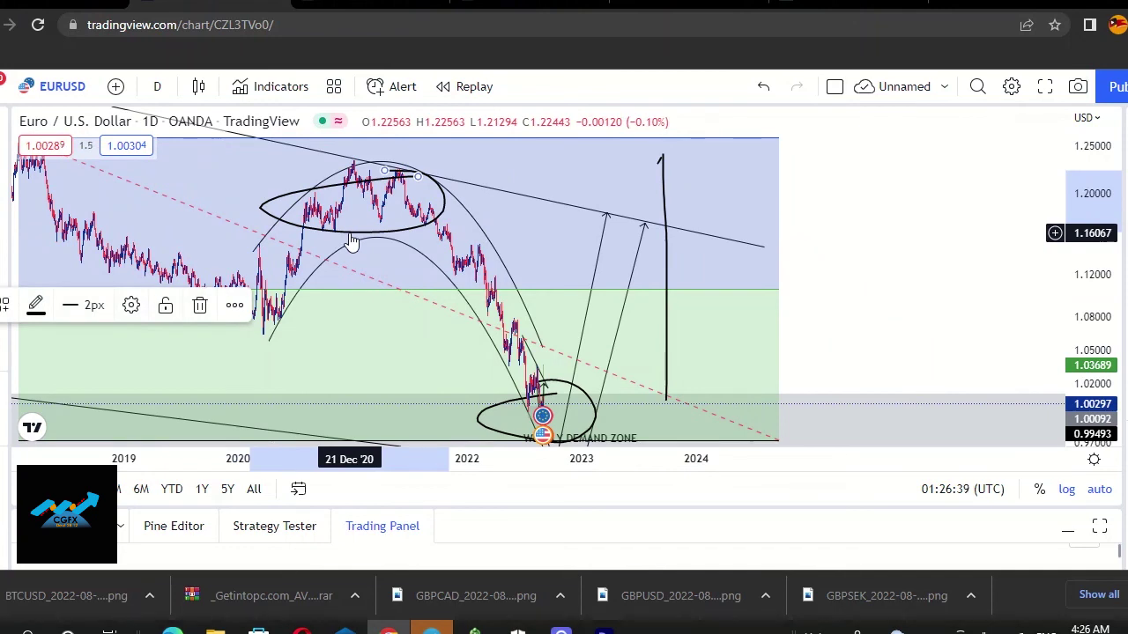
key("Delete")
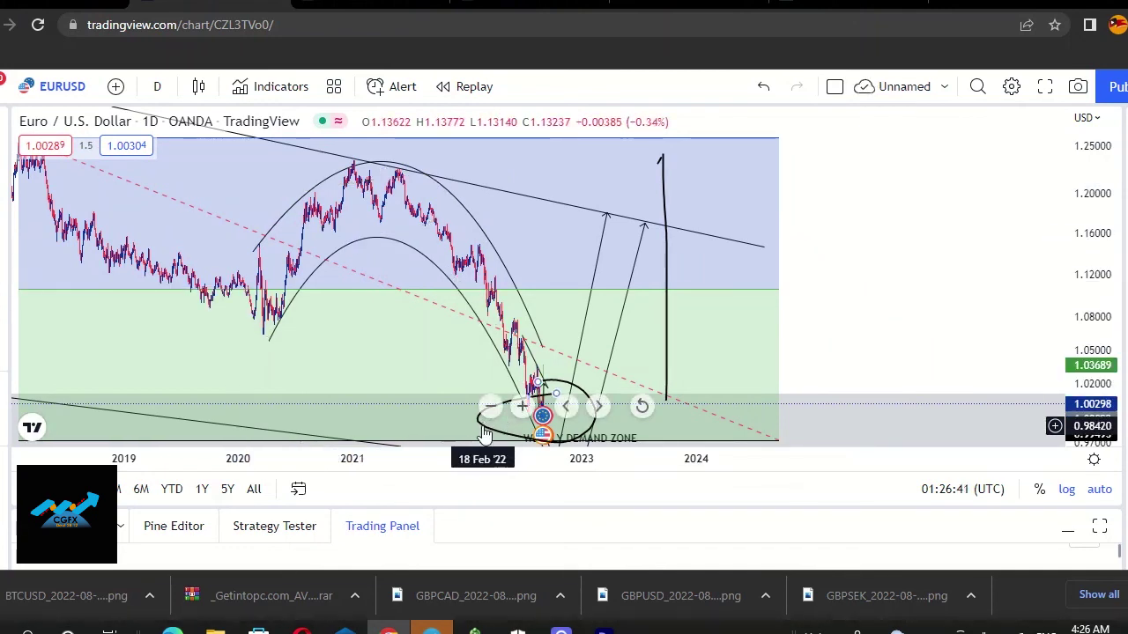
left_click(484, 434)
key("Delete")
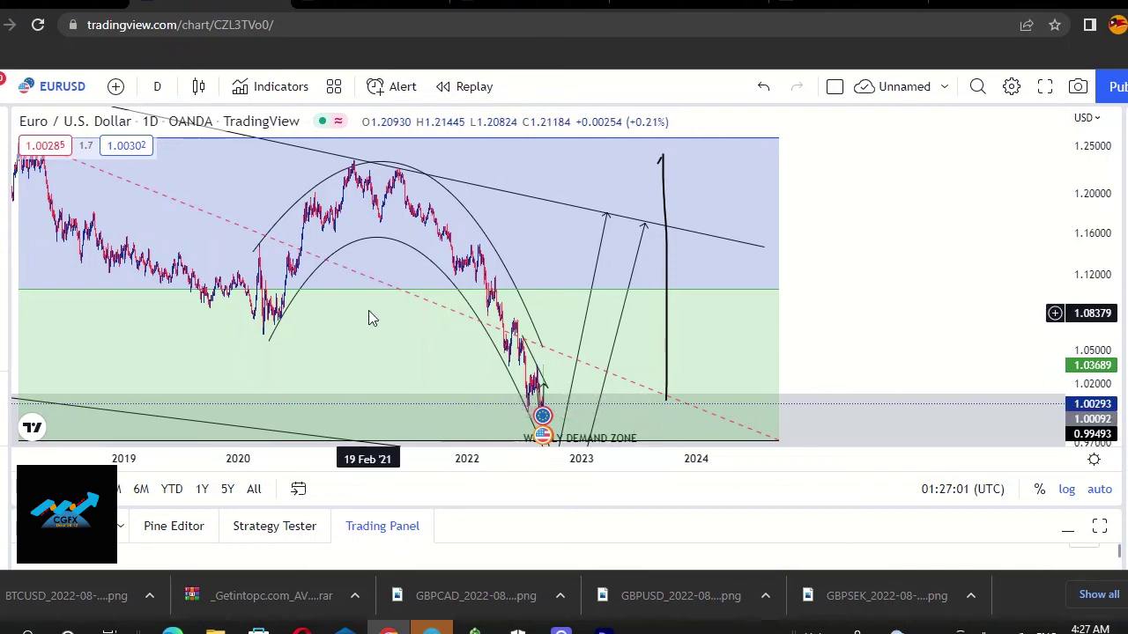
left_click(748, 147)
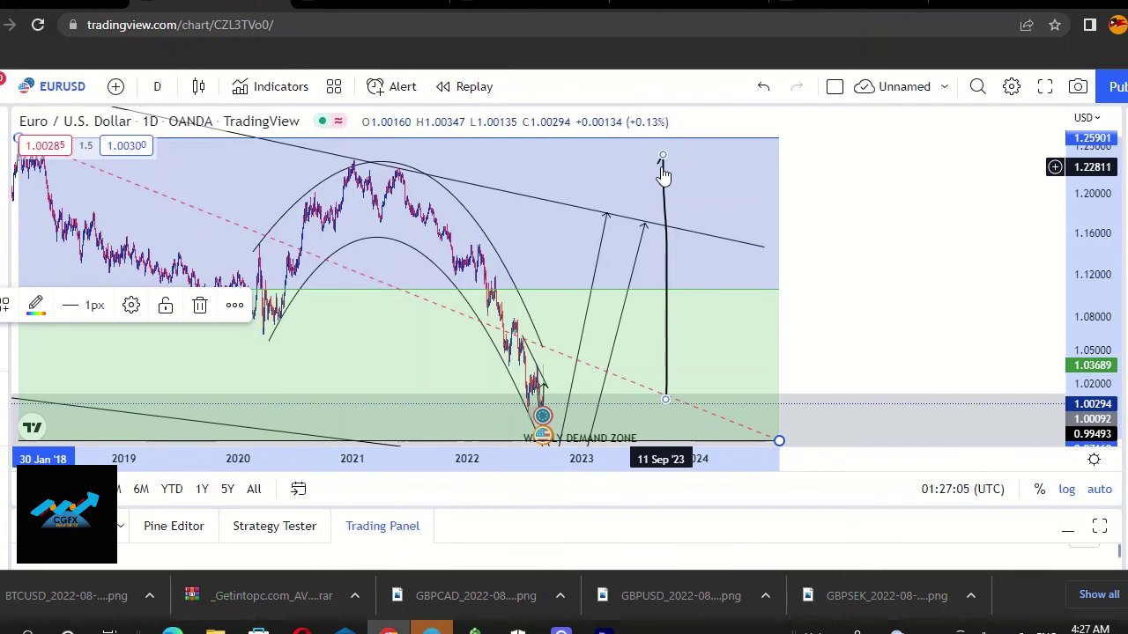
key("Delete")
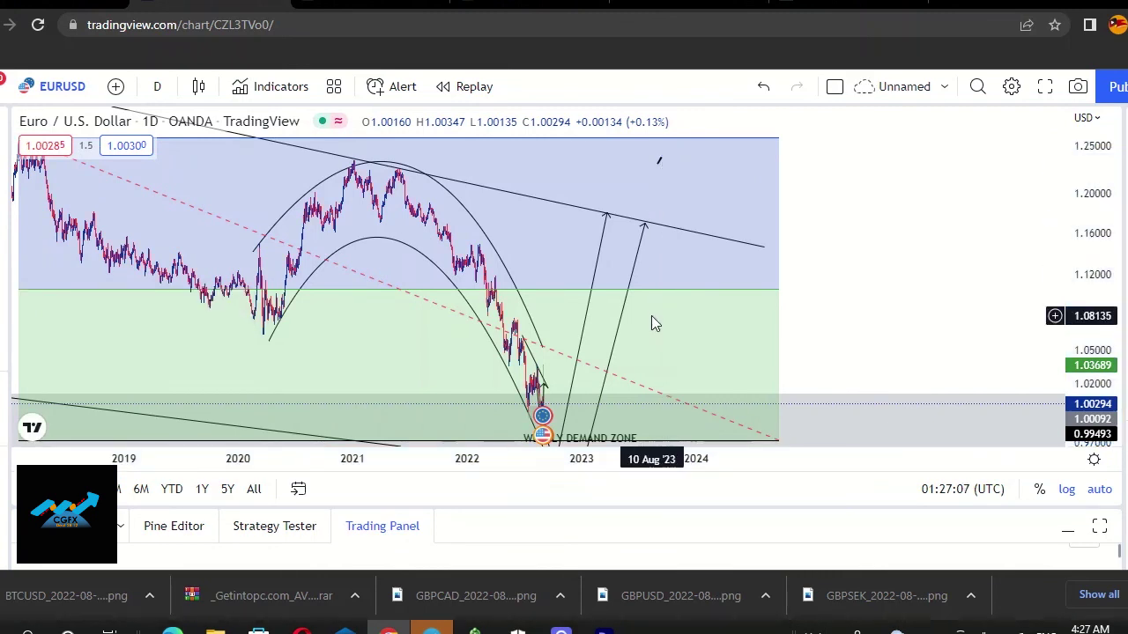
left_click(660, 161)
key("Delete")
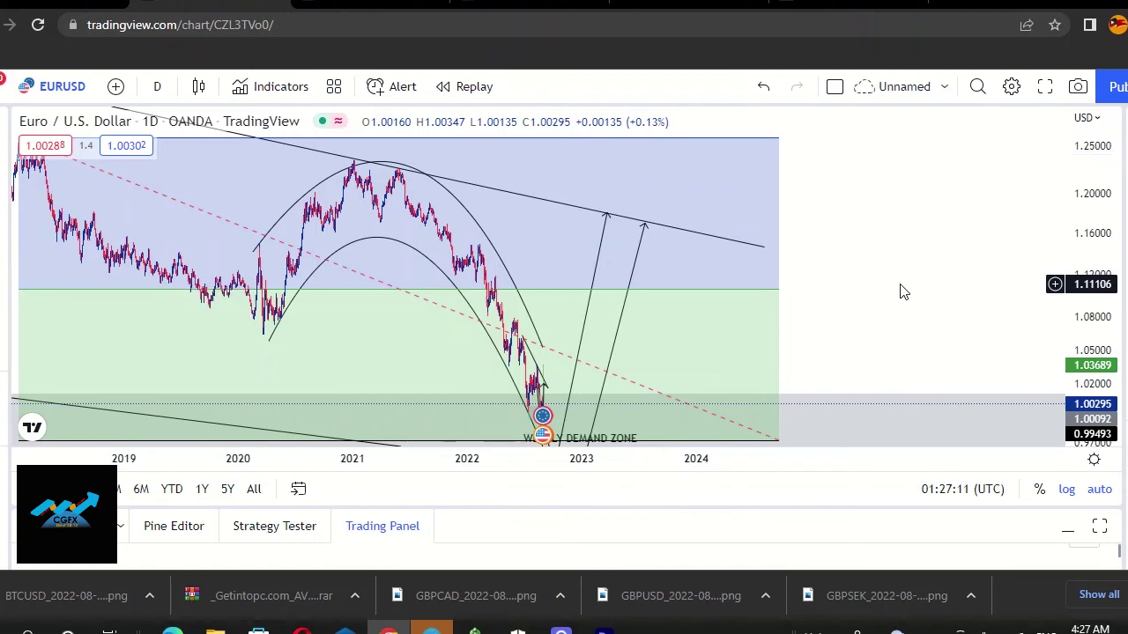
- Delete the Fibonacci retracement that starts at the early-2018 high from the daily chart
left_click(759, 148)
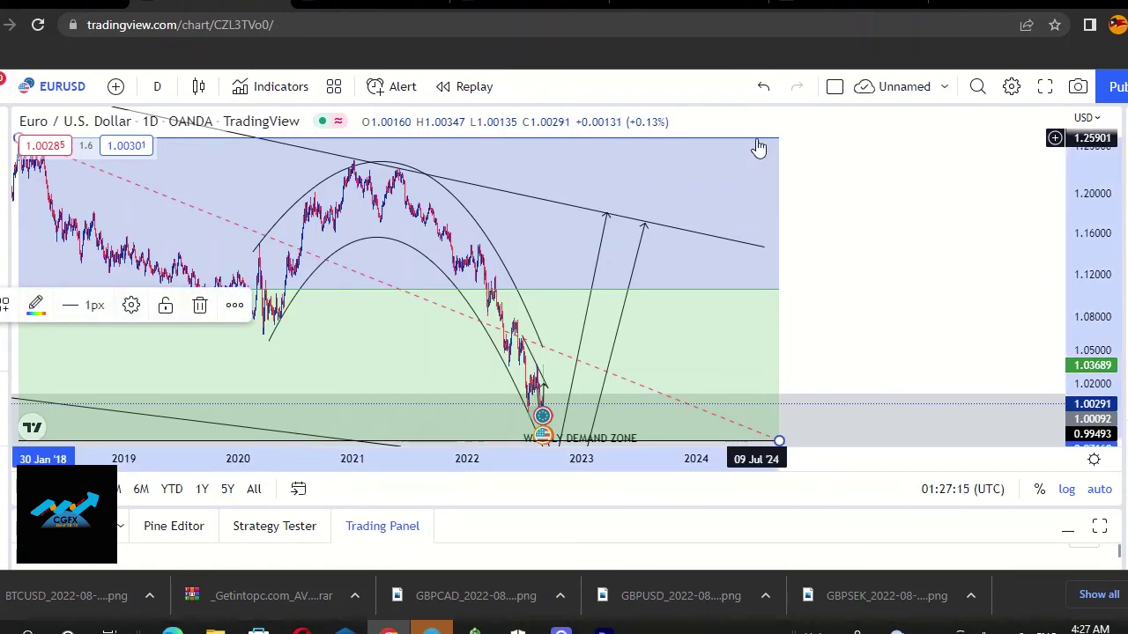
key("Delete")
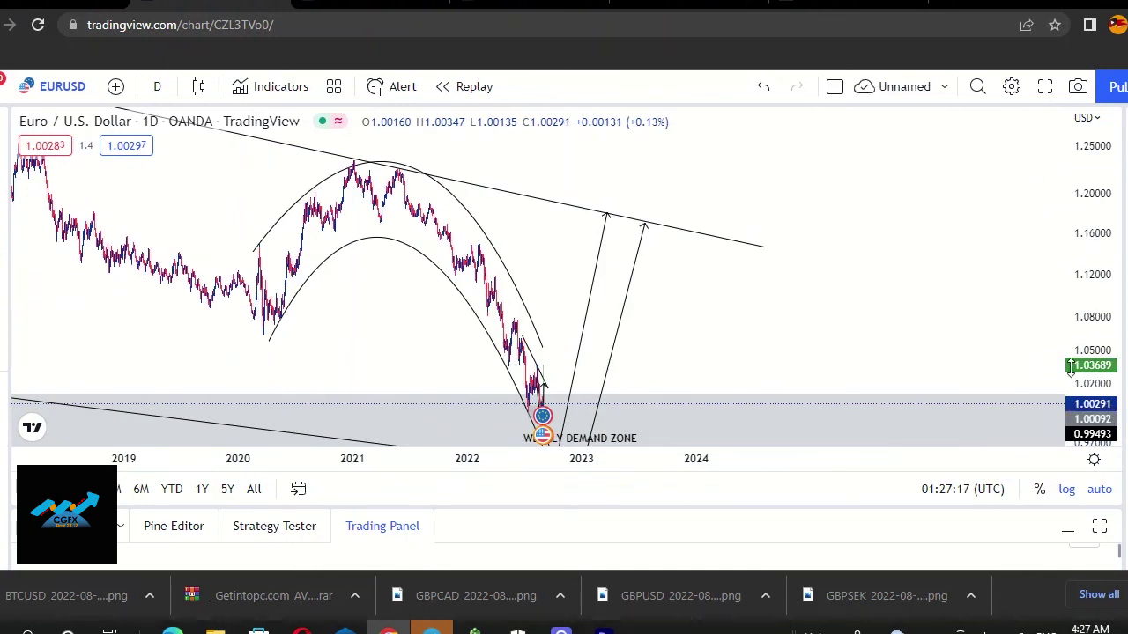
scroll(1096, 260, "down", 2)
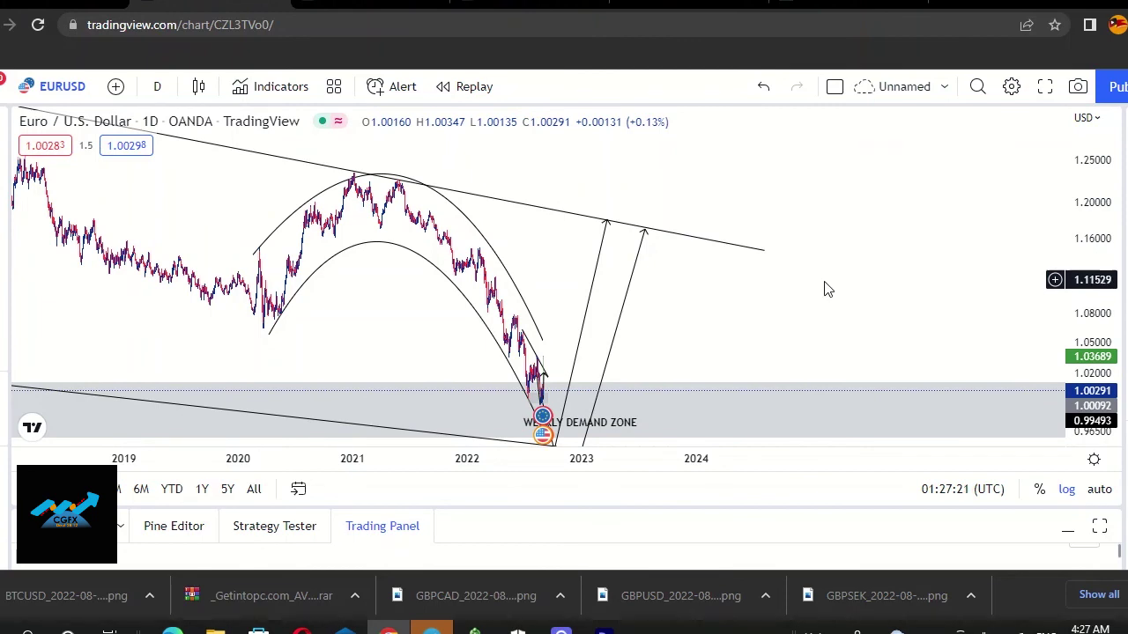
left_click_drag(804, 321, 881, 219)
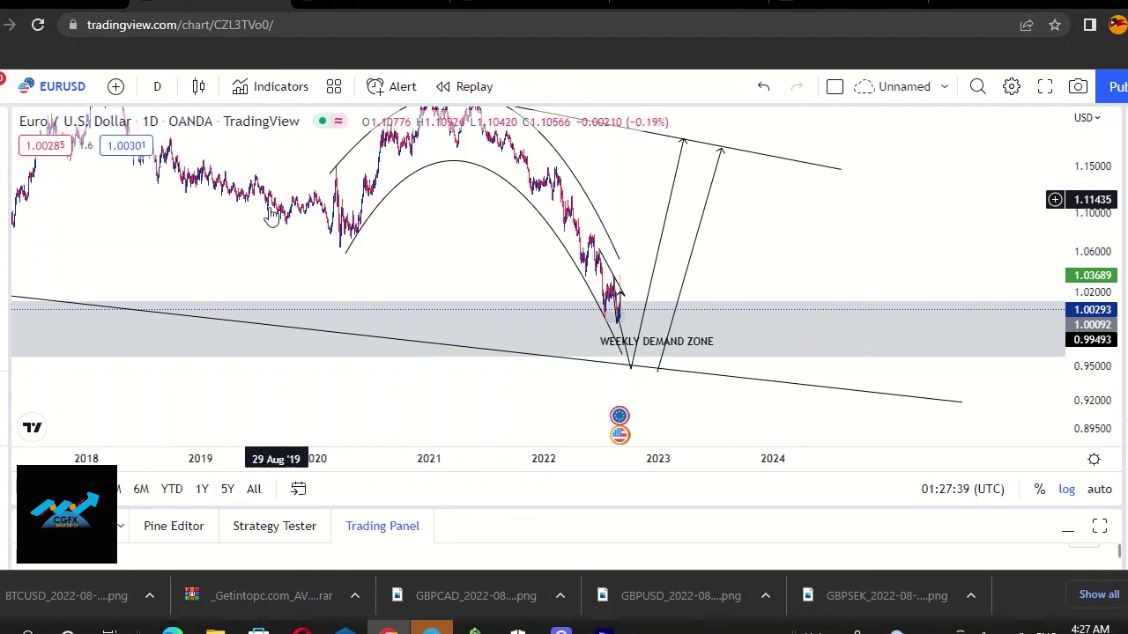
left_click_drag(227, 246, 320, 304)
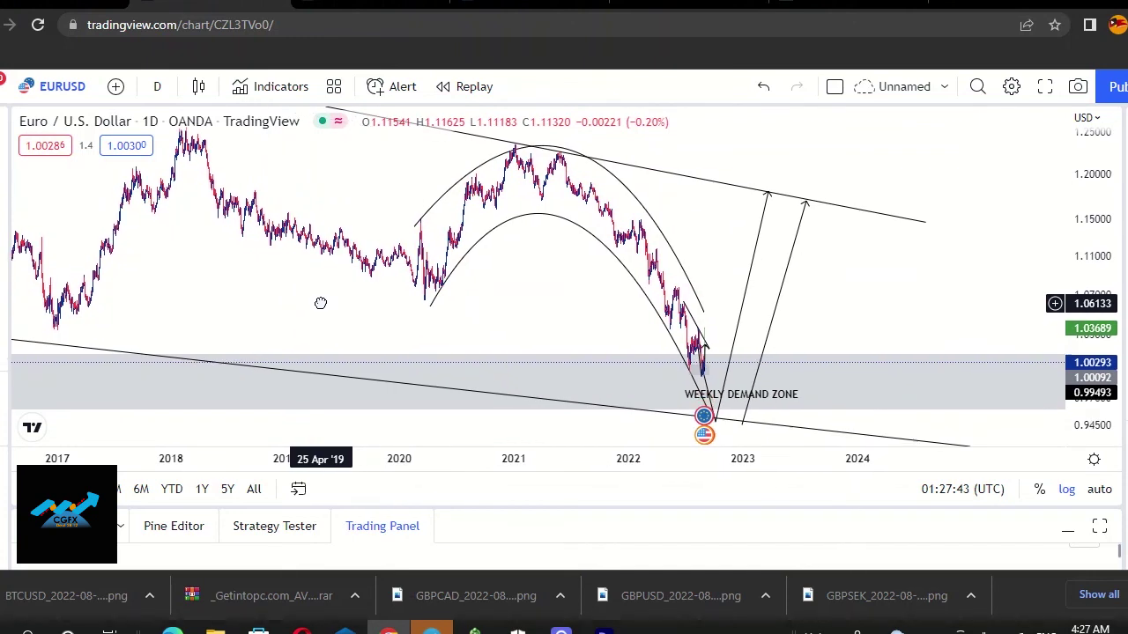